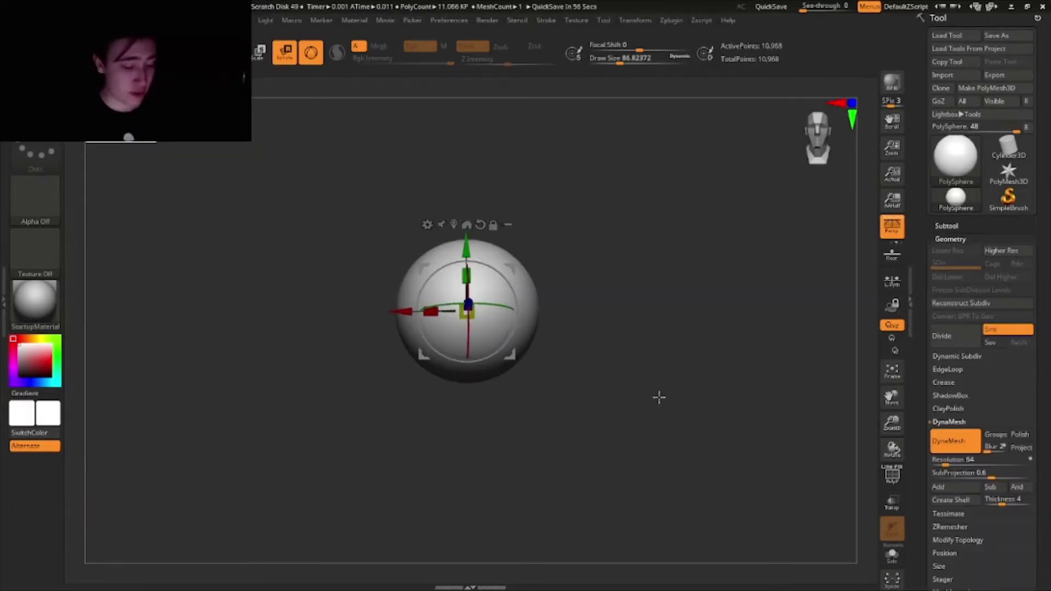
# - Stretch the sphere vertically into an elongated, bean-shaped torso using the Move brush with a draw size of about 559
pyautogui.press('b')
pyautogui.press('m')
pyautogui.click(657, 405)
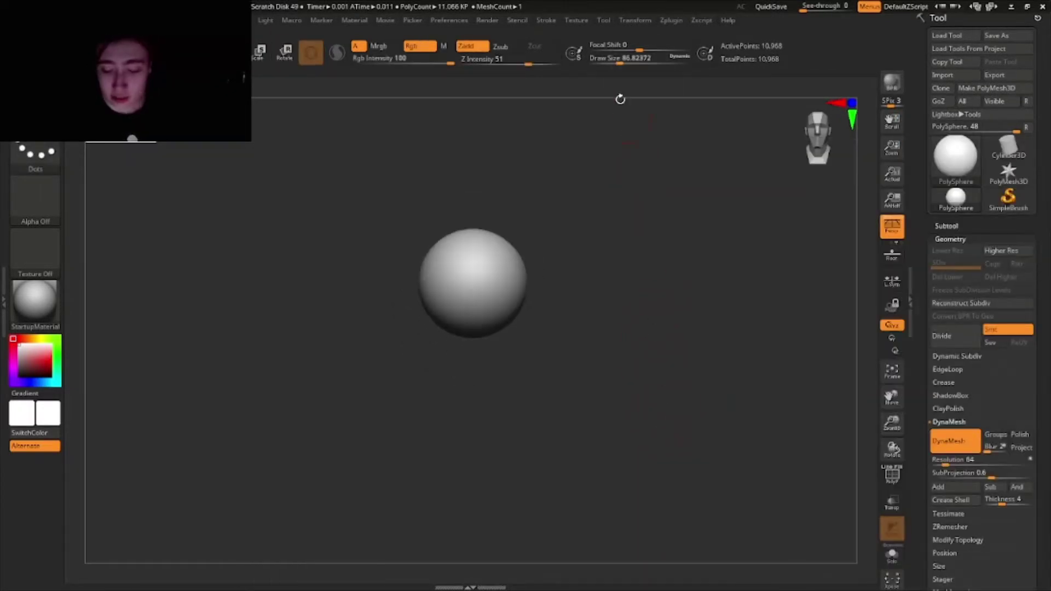
pyautogui.moveTo(620, 61); pyautogui.dragTo(661, 74)
pyautogui.moveTo(482, 329); pyautogui.dragTo(476, 449)
pyautogui.moveTo(476, 263)
pyautogui.mouseDown()
pyautogui.moveTo(481, 219)
pyautogui.moveTo(566, 250)
pyautogui.moveTo(617, 235)
pyautogui.mouseUp()
pyautogui.moveTo(487, 317); pyautogui.dragTo(504, 322)
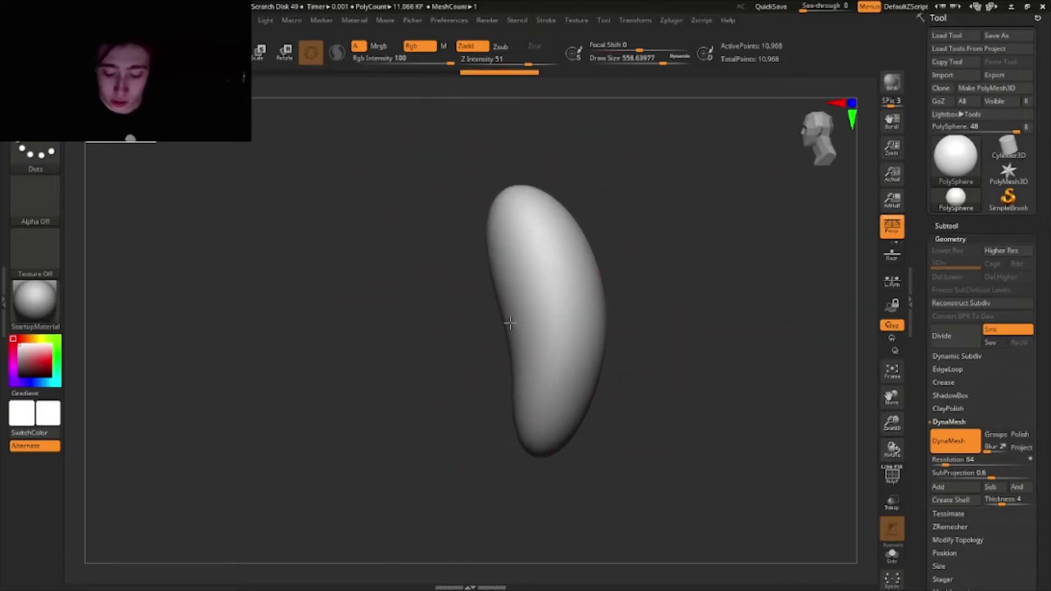
# - Refine the bend and thickness of the torso's side profile with the Move brush at a draw size of about 517
pyautogui.moveTo(646, 57); pyautogui.dragTo(630, 58)
pyautogui.moveTo(569, 394)
pyautogui.mouseDown()
pyautogui.moveTo(591, 429)
pyautogui.moveTo(683, 359)
pyautogui.moveTo(650, 73)
pyautogui.moveTo(660, 64)
pyautogui.mouseUp()
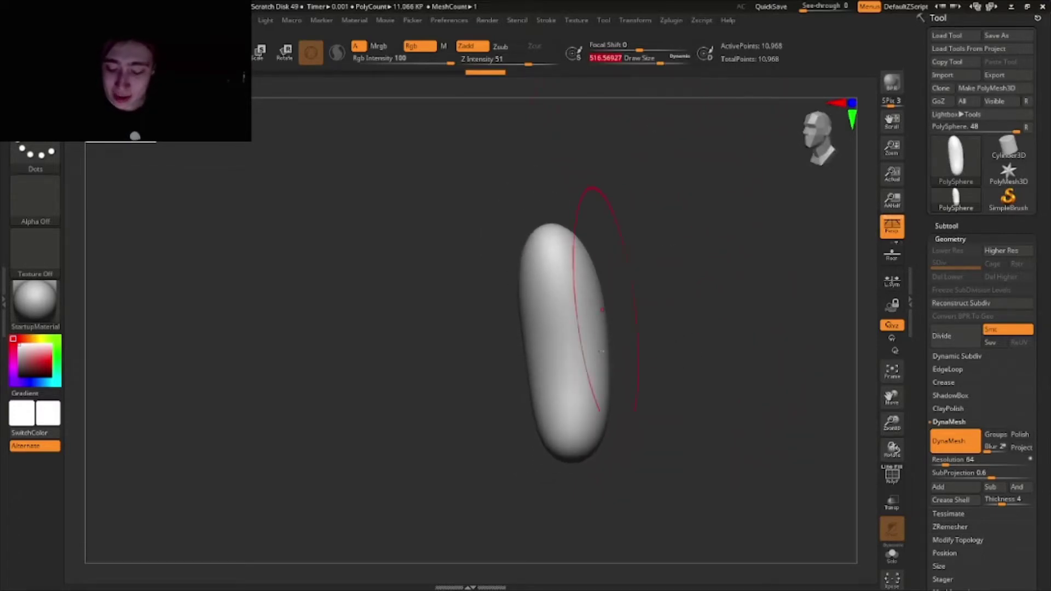
pyautogui.moveTo(669, 355)
pyautogui.mouseDown()
pyautogui.moveTo(633, 281)
pyautogui.moveTo(720, 268)
pyautogui.moveTo(694, 294)
pyautogui.moveTo(704, 291)
pyautogui.mouseUp()
# - Switch to the ClayBuildup brush and remesh the torso with DynaMesh at resolution 496
pyautogui.press('b')
pyautogui.press('Escape')
pyautogui.press('ctrl')
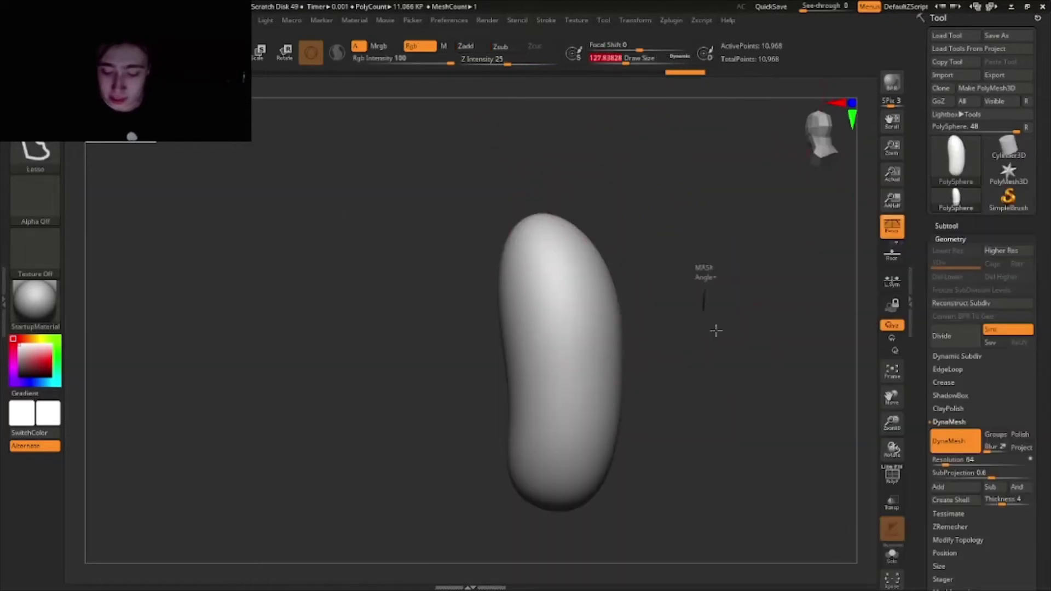
pyautogui.moveTo(716, 331); pyautogui.dragTo(751, 363)
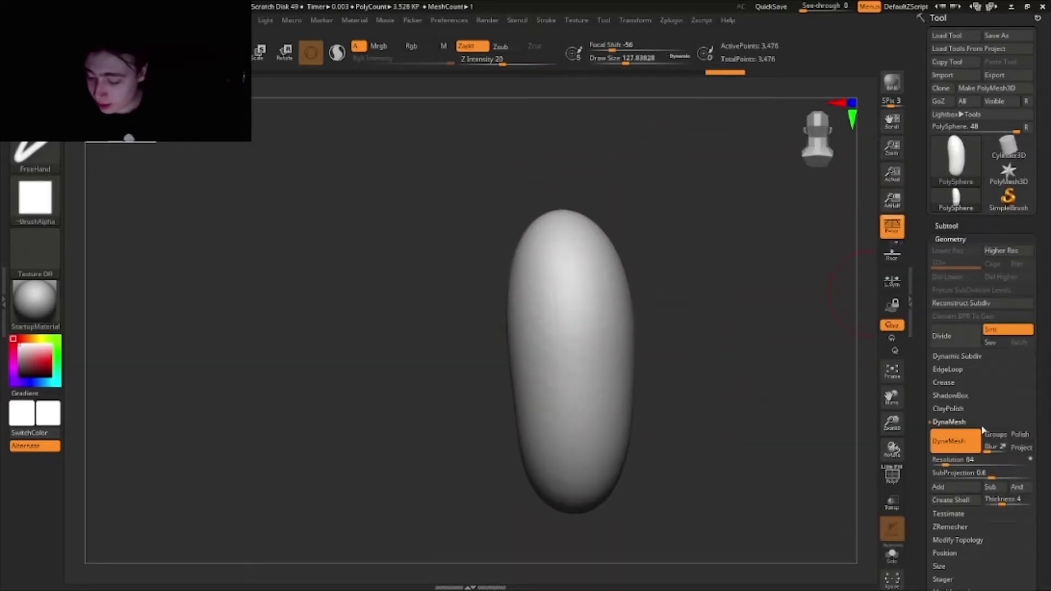
pyautogui.click(955, 440)
pyautogui.click(956, 441)
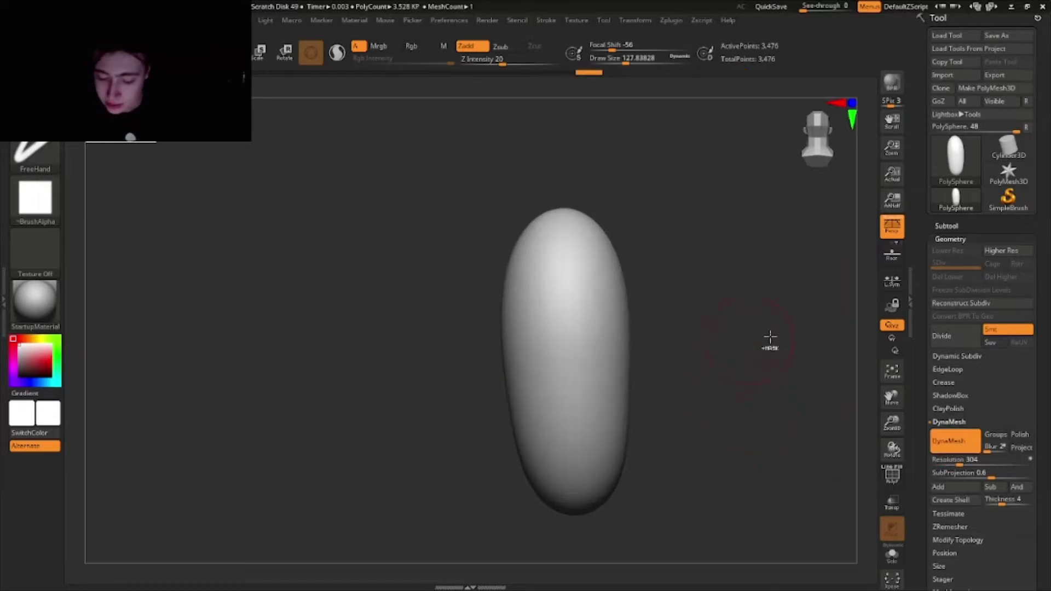
pyautogui.press('ctrl')
pyautogui.moveTo(959, 460); pyautogui.dragTo(965, 461)
pyautogui.click(949, 441)
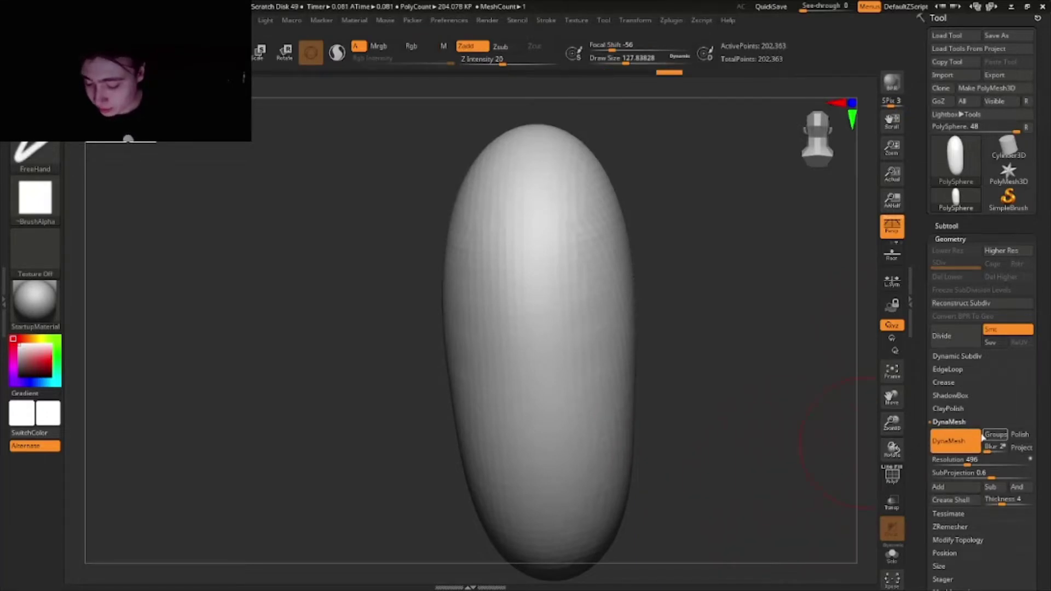
# - Build up the arched lower edge of the rib cage across the front and around the sides of the torso
pyautogui.moveTo(597, 345); pyautogui.dragTo(545, 339)
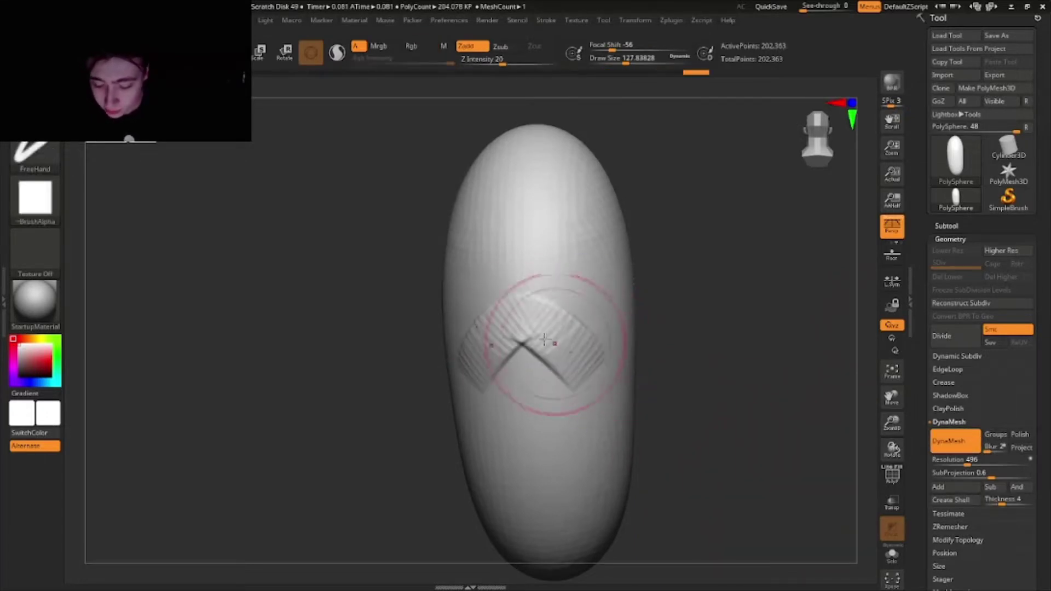
pyautogui.moveTo(545, 340); pyautogui.dragTo(542, 312, button='right')
pyautogui.moveTo(542, 313)
pyautogui.mouseDown()
pyautogui.moveTo(603, 359)
pyautogui.moveTo(657, 329)
pyautogui.moveTo(623, 353)
pyautogui.mouseUp()
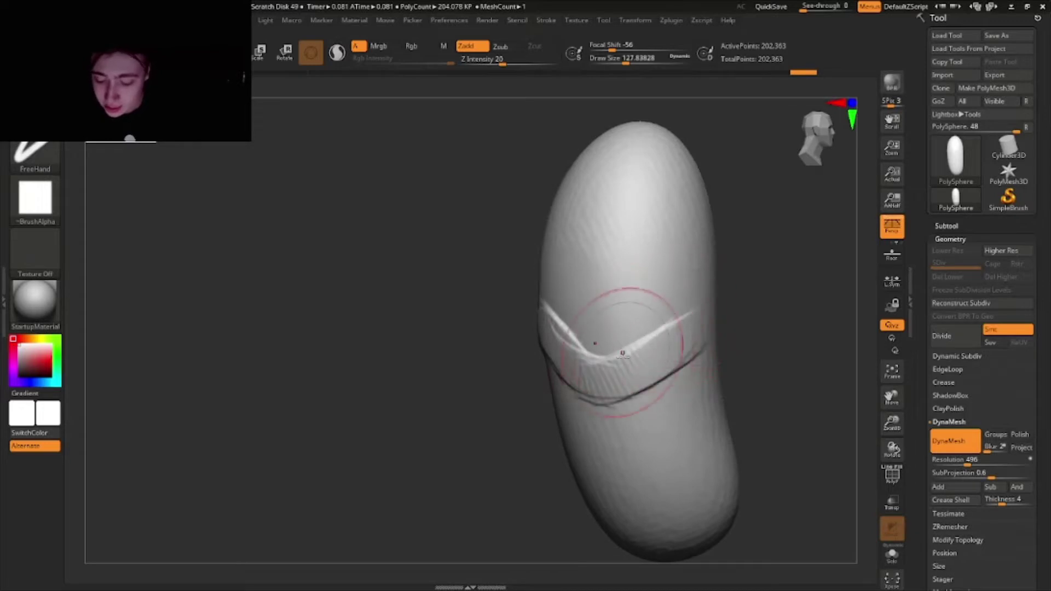
pyautogui.moveTo(622, 353); pyautogui.dragTo(575, 340, button='right')
# - Build up rounded clay masses for the neck, both shoulders and the tops of both thighs
pyautogui.moveTo(434, 340)
pyautogui.mouseDown(button='right')
pyautogui.moveTo(602, 94)
pyautogui.moveTo(453, 199)
pyautogui.mouseUp(button='right')
pyautogui.moveTo(453, 199)
pyautogui.mouseDown()
pyautogui.moveTo(471, 235)
pyautogui.moveTo(501, 230)
pyautogui.mouseUp()
pyautogui.moveTo(501, 230)
pyautogui.mouseDown(button='right')
pyautogui.moveTo(481, 270)
pyautogui.moveTo(470, 374)
pyautogui.mouseUp(button='right')
pyautogui.moveTo(469, 374)
pyautogui.mouseDown()
pyautogui.moveTo(472, 418)
pyautogui.moveTo(487, 392)
pyautogui.moveTo(475, 437)
pyautogui.mouseUp()
pyautogui.moveTo(474, 437)
pyautogui.mouseDown(button='right')
pyautogui.moveTo(467, 342)
pyautogui.moveTo(550, 366)
pyautogui.moveTo(568, 452)
pyautogui.moveTo(531, 301)
pyautogui.moveTo(438, 323)
pyautogui.moveTo(409, 348)
pyautogui.moveTo(409, 312)
pyautogui.moveTo(547, 304)
pyautogui.mouseUp(button='right')
pyautogui.moveTo(638, 300)
pyautogui.mouseDown(button='right')
pyautogui.moveTo(654, 340)
pyautogui.moveTo(625, 337)
pyautogui.moveTo(640, 312)
pyautogui.moveTo(638, 324)
pyautogui.mouseUp(button='right')
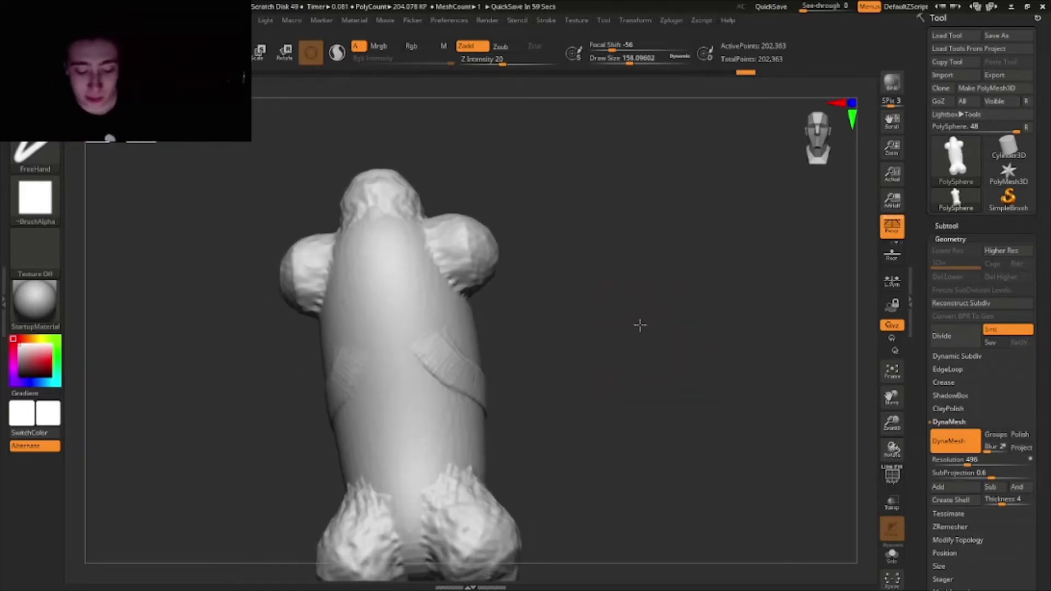
# - Build up pelvic bands above the thighs across the front with ClayBuildup at a draw size of about 87
pyautogui.moveTo(431, 367)
pyautogui.mouseDown(button='right')
pyautogui.moveTo(575, 336)
pyautogui.moveTo(582, 378)
pyautogui.moveTo(641, 384)
pyautogui.moveTo(539, 316)
pyautogui.moveTo(591, 387)
pyautogui.moveTo(522, 365)
pyautogui.moveTo(521, 340)
pyautogui.mouseUp(button='right')
pyautogui.press('[')
pyautogui.press('[')
pyautogui.moveTo(539, 335); pyautogui.dragTo(482, 416)
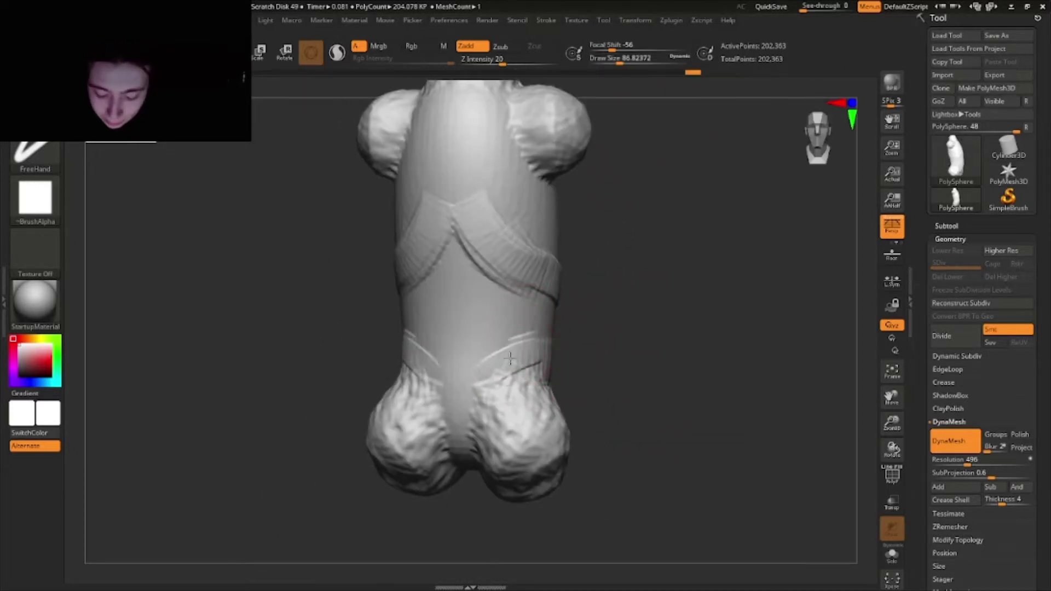
pyautogui.moveTo(407, 331); pyautogui.dragTo(457, 452)
# - Extend the pelvic bands around the sides of the hips with further clay strokes
pyautogui.moveTo(510, 356)
pyautogui.mouseDown(button='right')
pyautogui.moveTo(610, 352)
pyautogui.moveTo(605, 366)
pyautogui.mouseUp(button='right')
pyautogui.moveTo(605, 367); pyautogui.dragTo(624, 359)
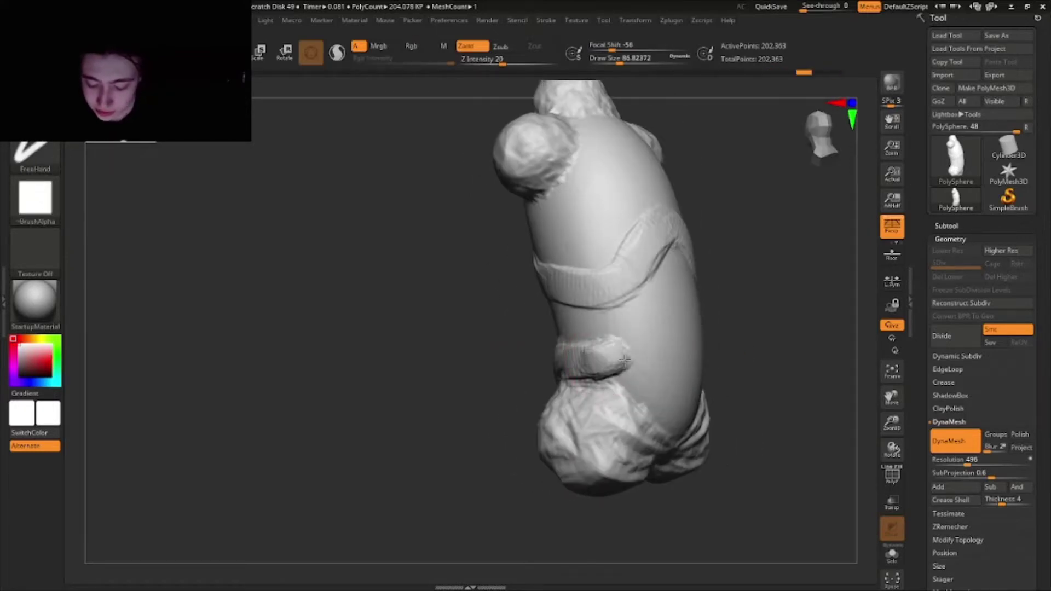
pyautogui.moveTo(625, 360); pyautogui.dragTo(682, 375, button='right')
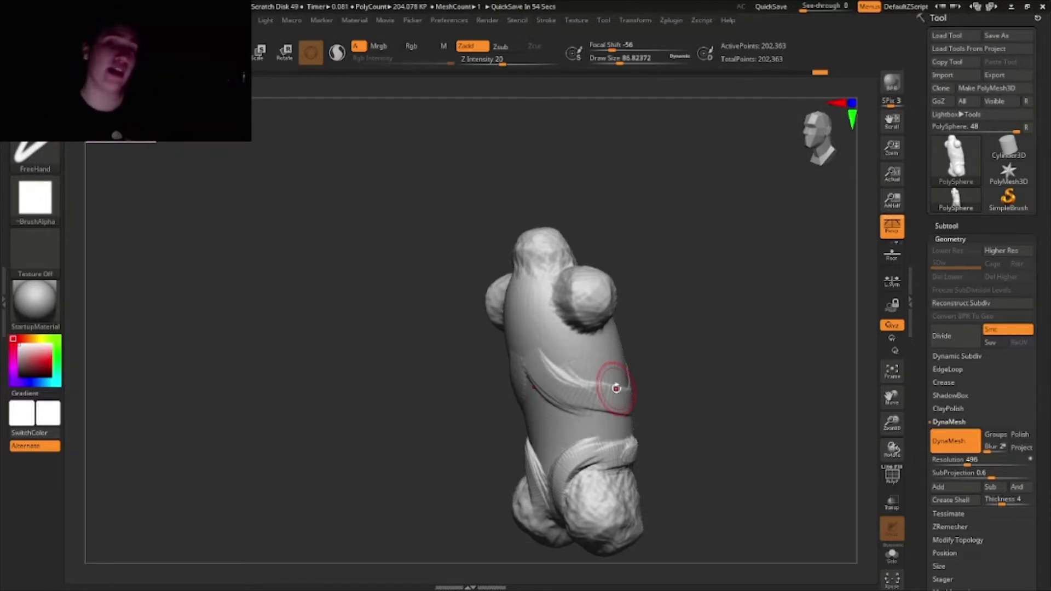
# - Remesh the torso and smooth its rough clay strokes with a draw size of about 274
pyautogui.moveTo(689, 323)
pyautogui.mouseDown(button='right')
pyautogui.moveTo(723, 336)
pyautogui.moveTo(741, 328)
pyautogui.moveTo(713, 258)
pyautogui.mouseUp(button='right')
pyautogui.click(618, 58)
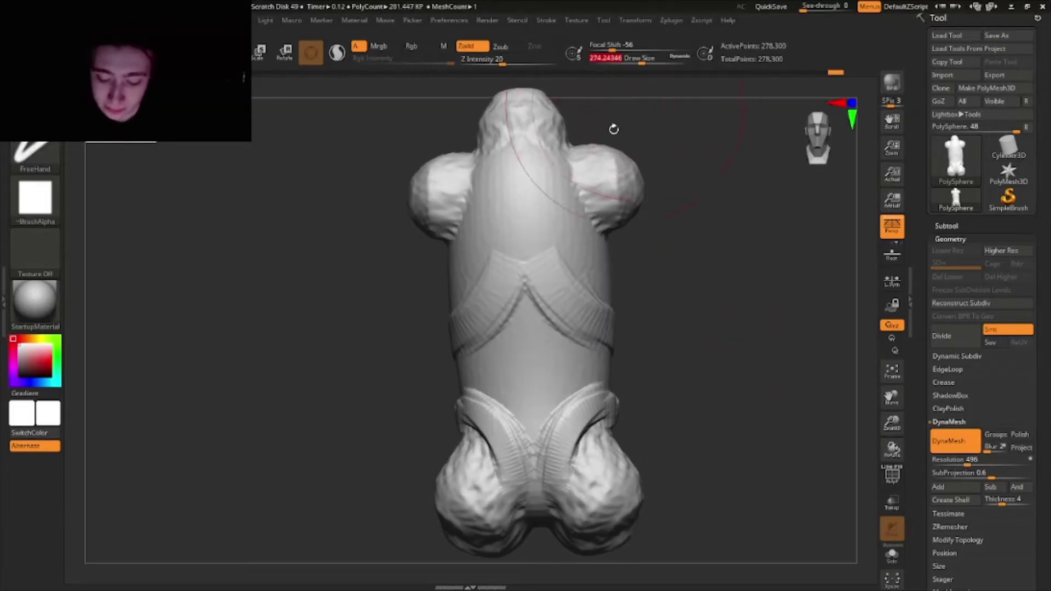
pyautogui.keyDown('shift'); pyautogui.moveTo(547, 307); pyautogui.dragTo(569, 377); pyautogui.keyUp('shift')
# - Build up the collarbones from the shoulders toward the chest centre using ClayBuildup at a draw size of about 80
pyautogui.press('b')
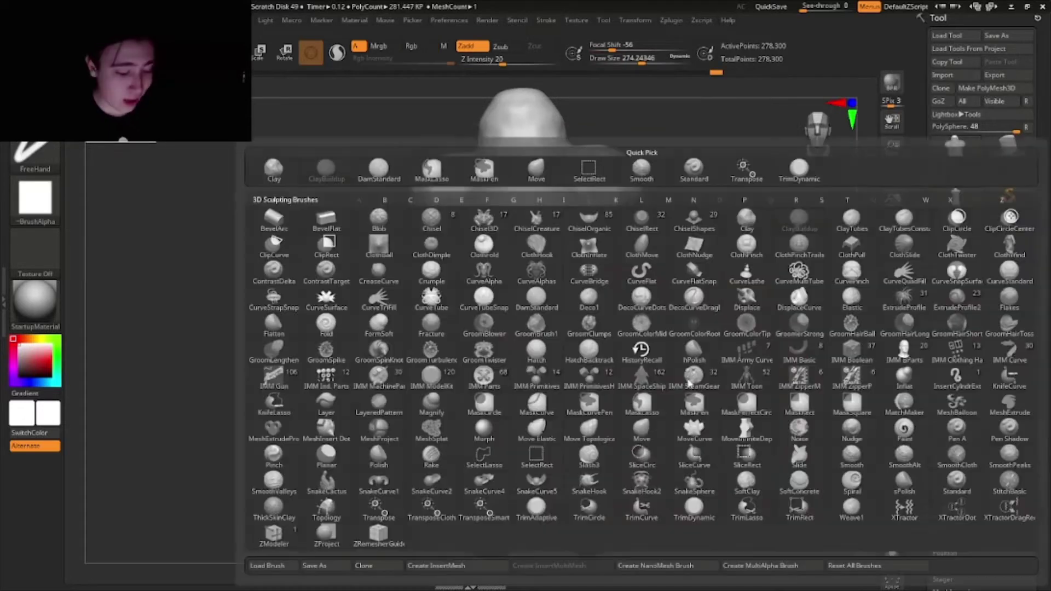
pyautogui.press('c')
pyautogui.press('b')
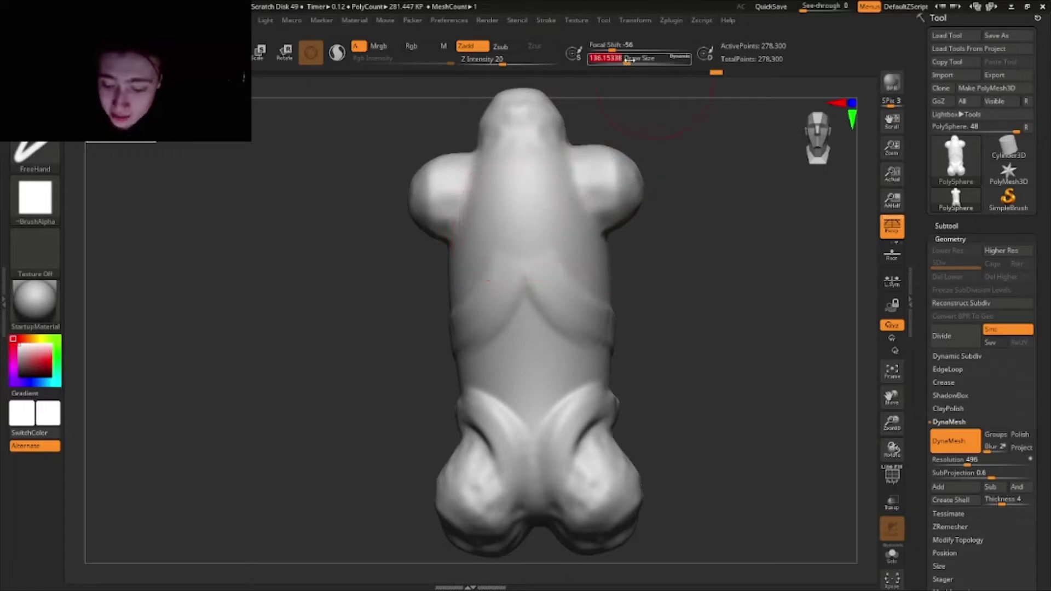
pyautogui.moveTo(571, 164); pyautogui.dragTo(606, 137, button='right')
pyautogui.moveTo(605, 137); pyautogui.dragTo(599, 150)
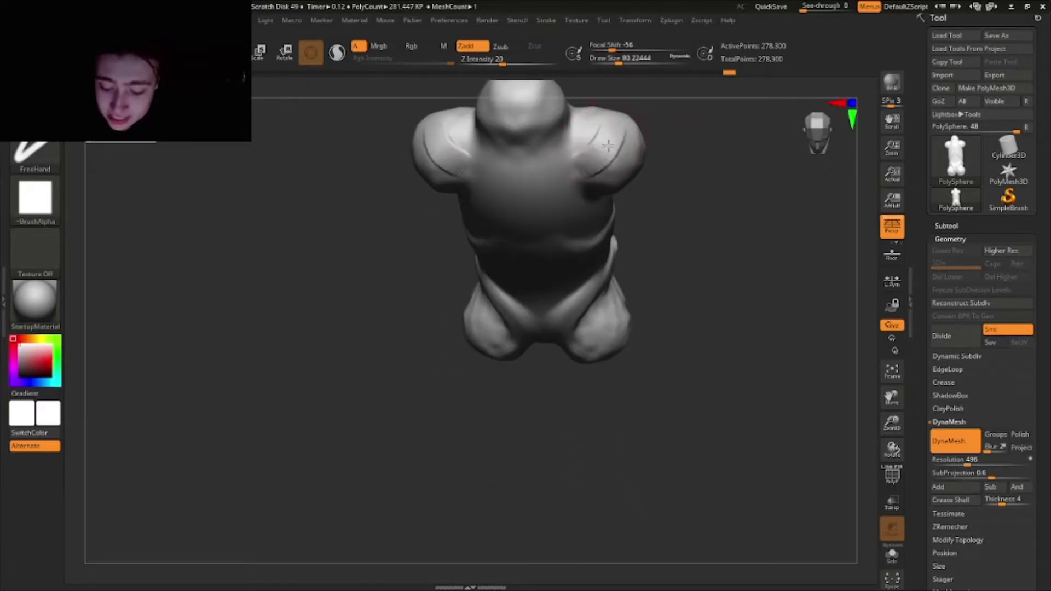
pyautogui.moveTo(619, 127); pyautogui.dragTo(596, 143, button='right')
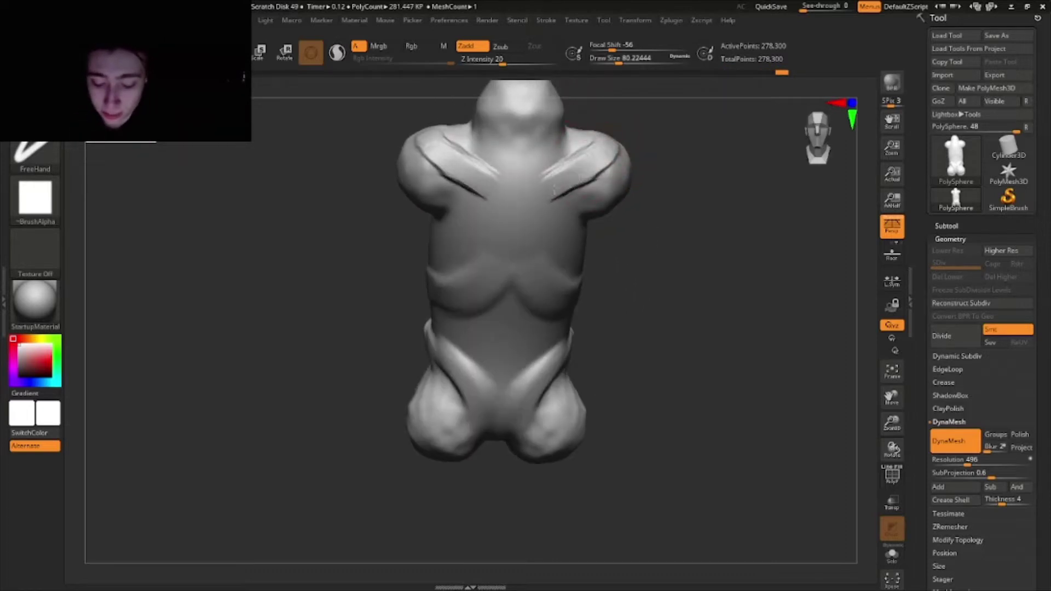
# - Add vertical clay strips down both sides of the sternum, starting from the inner ends of the collarbones
pyautogui.moveTo(554, 188); pyautogui.dragTo(554, 211, button='right')
pyautogui.moveTo(548, 254); pyautogui.dragTo(553, 186)
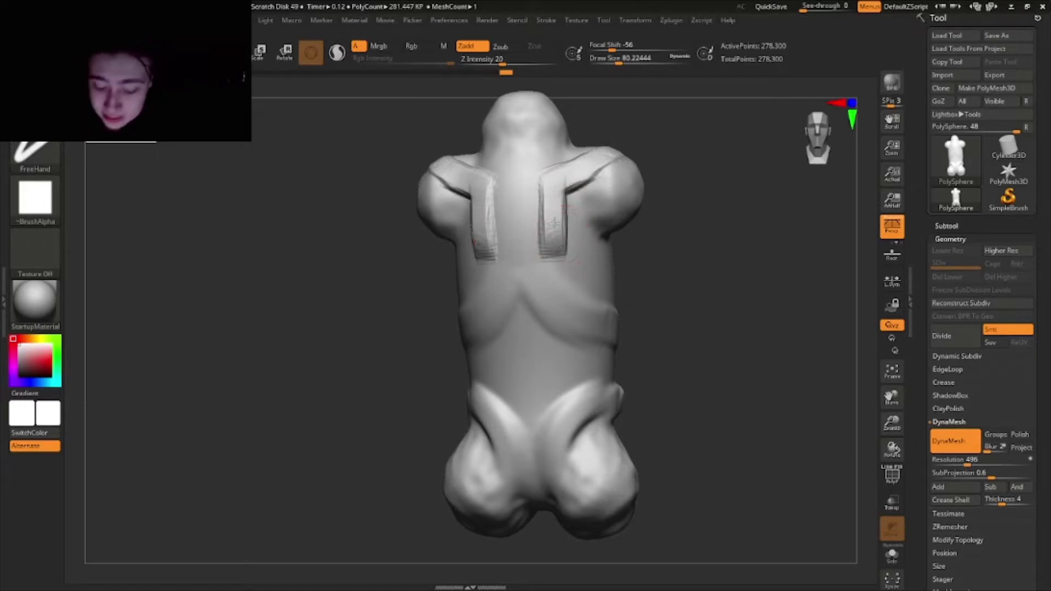
pyautogui.moveTo(554, 223); pyautogui.dragTo(572, 170, button='right')
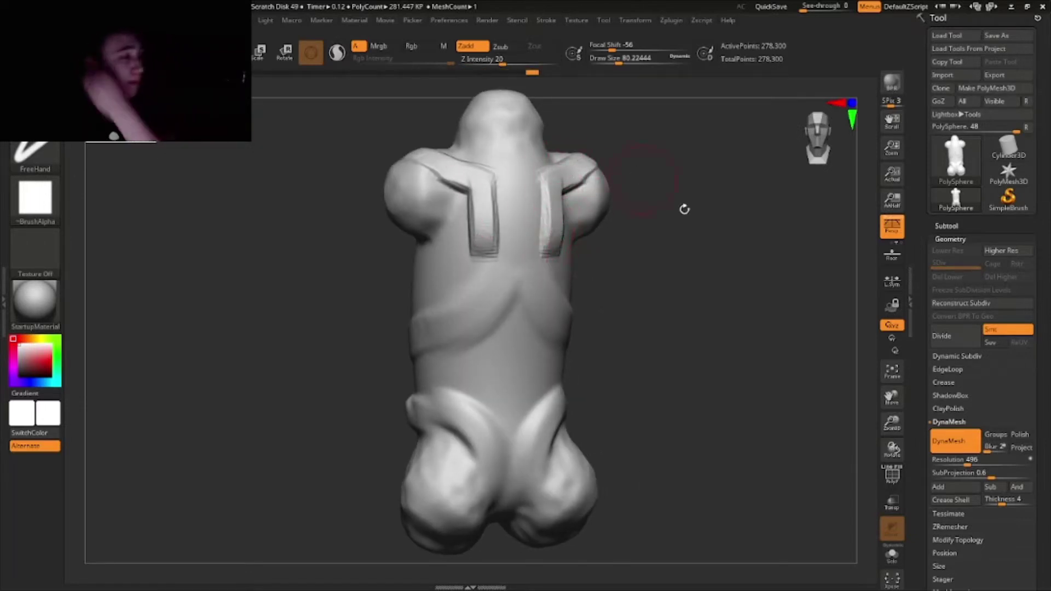
pyautogui.moveTo(685, 209); pyautogui.dragTo(724, 274, button='right')
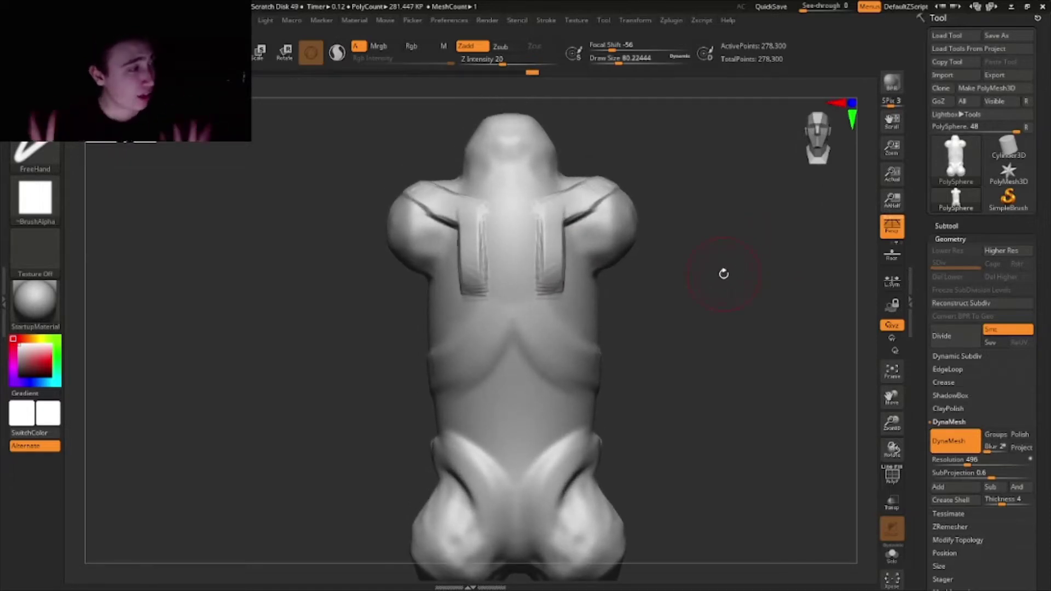
pyautogui.moveTo(724, 274)
pyautogui.mouseDown(button='right')
pyautogui.moveTo(774, 313)
pyautogui.moveTo(765, 300)
pyautogui.moveTo(770, 327)
pyautogui.moveTo(757, 303)
pyautogui.mouseUp(button='right')
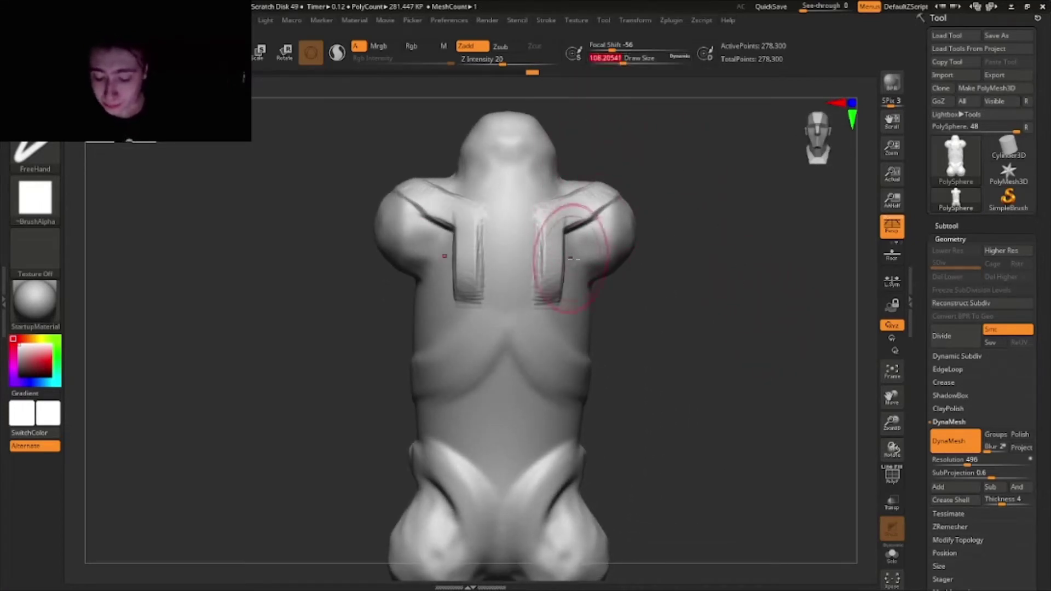
# - Thicken the area above the collarbones and build up the pectorals from sternum to shoulders at a draw size of about 108
pyautogui.moveTo(571, 257)
pyautogui.mouseDown(button='right')
pyautogui.moveTo(564, 235)
pyautogui.moveTo(592, 221)
pyautogui.mouseUp(button='right')
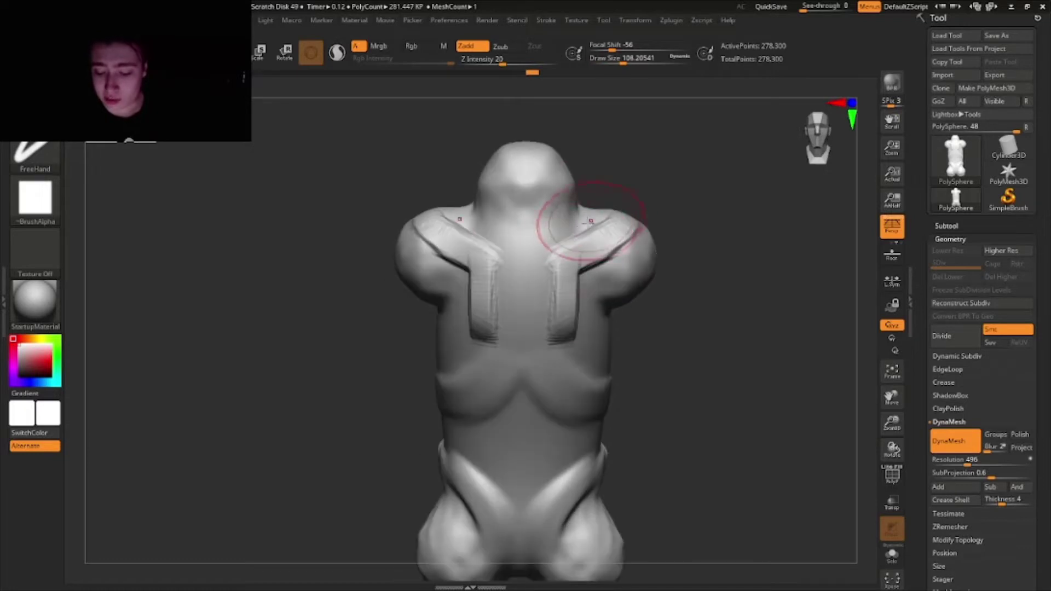
pyautogui.keyDown('ctrl'); pyautogui.moveTo(603, 300); pyautogui.dragTo(558, 271, button='right'); pyautogui.keyUp('ctrl')
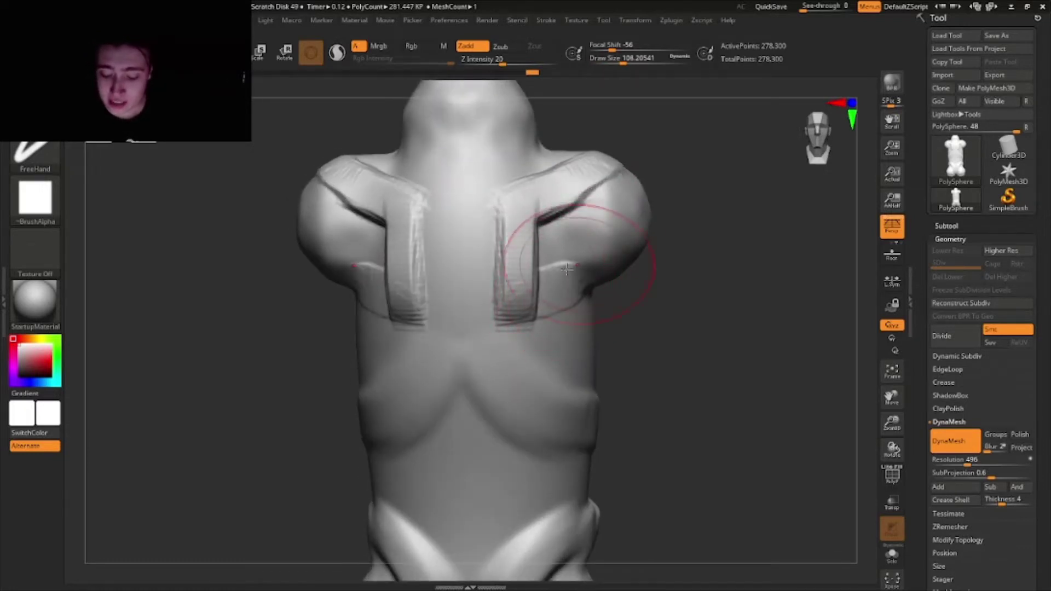
pyautogui.moveTo(545, 273); pyautogui.dragTo(590, 261)
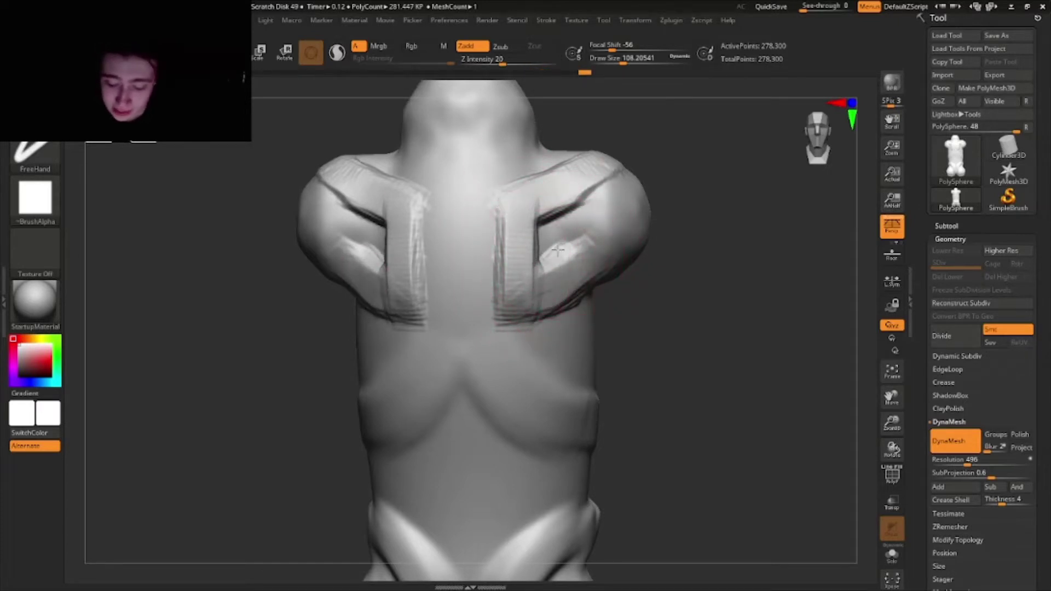
pyautogui.moveTo(557, 250); pyautogui.dragTo(556, 230)
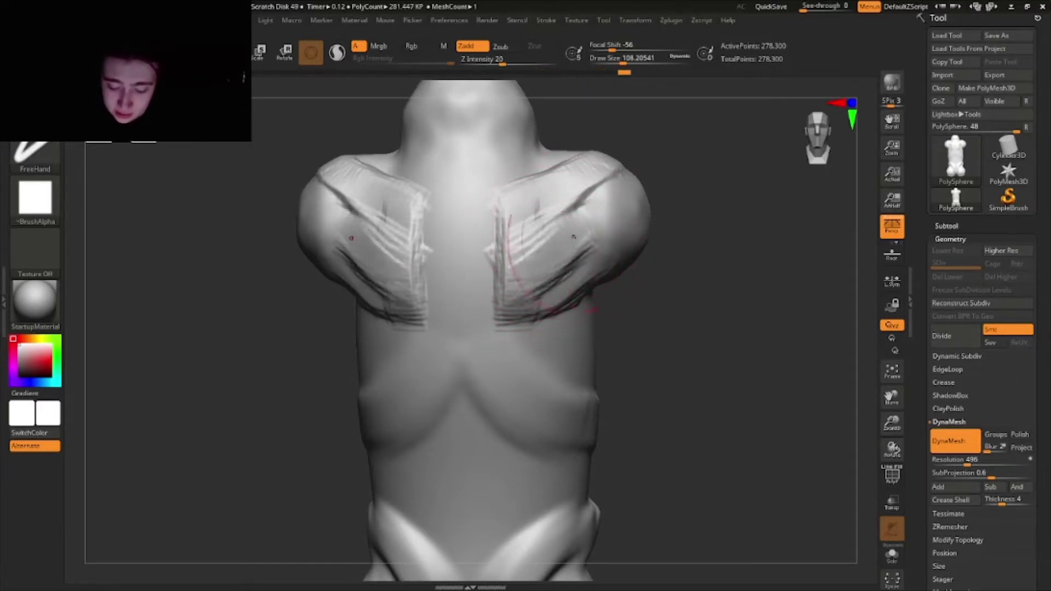
pyautogui.scroll(-5, 564, 323)
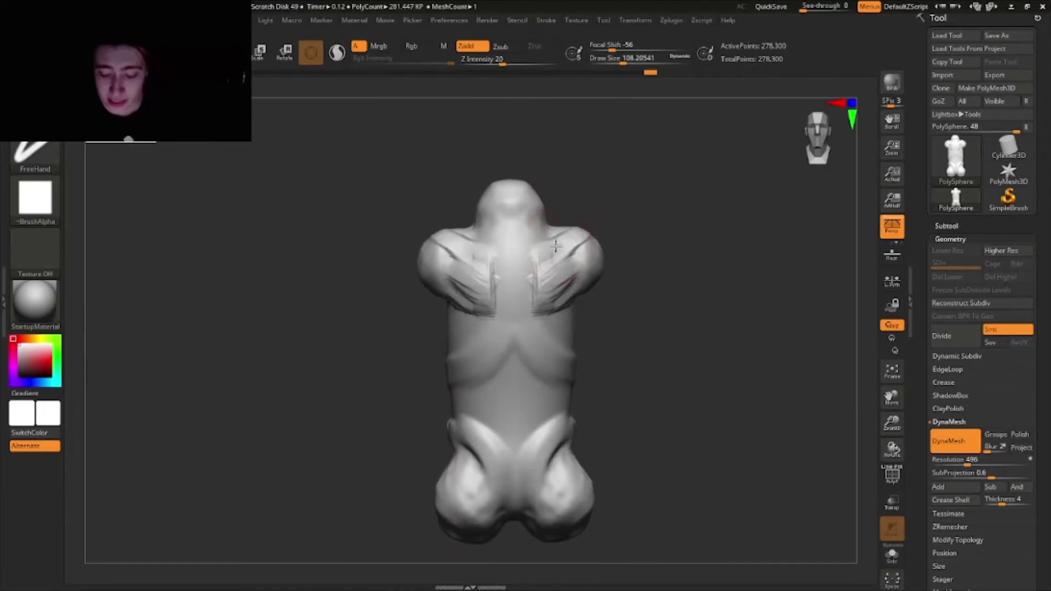
pyautogui.scroll(5, 553, 257)
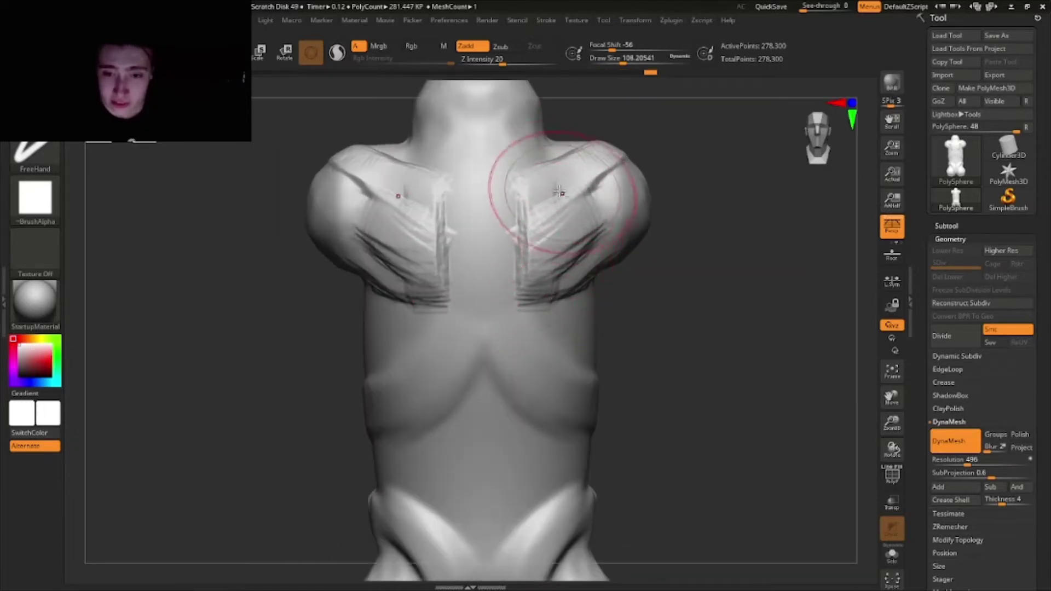
# - Mark out the neck and shoulder areas from above with lasso masks and clear the masking
pyautogui.keyDown('alt'); pyautogui.moveTo(560, 192); pyautogui.dragTo(504, 215, button='right'); pyautogui.keyUp('alt')
pyautogui.moveTo(482, 175)
pyautogui.mouseDown(button='right')
pyautogui.moveTo(493, 197)
pyautogui.moveTo(517, 205)
pyautogui.mouseUp(button='right')
pyautogui.moveTo(513, 214)
pyautogui.mouseDown()
pyautogui.moveTo(605, 162)
pyautogui.moveTo(613, 175)
pyautogui.moveTo(598, 210)
pyautogui.moveTo(624, 252)
pyautogui.moveTo(593, 154)
pyautogui.mouseUp()
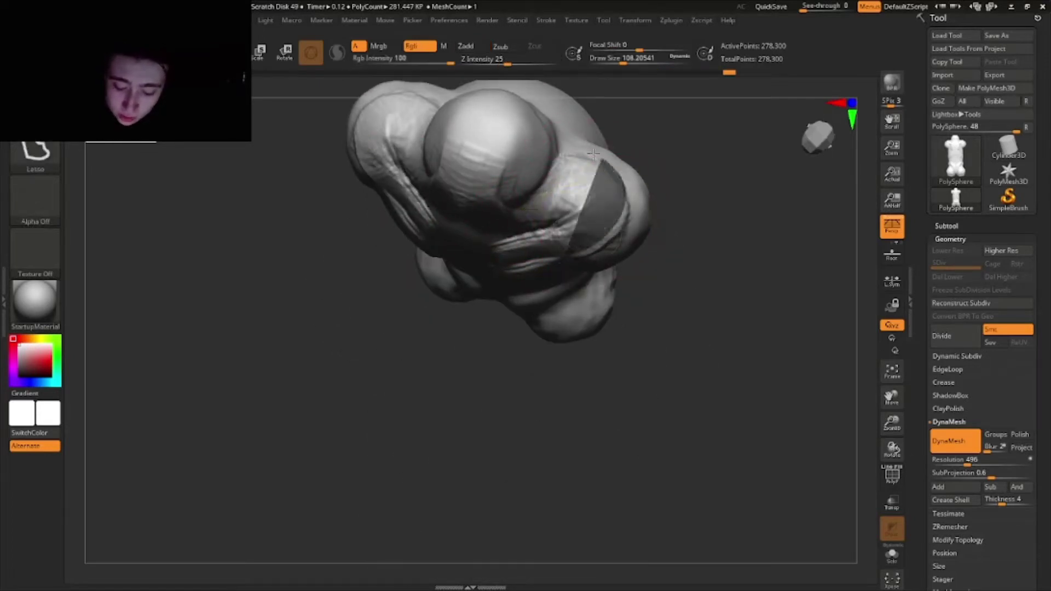
pyautogui.keyDown('ctrl'); pyautogui.moveTo(446, 176); pyautogui.dragTo(561, 229); pyautogui.keyUp('ctrl')
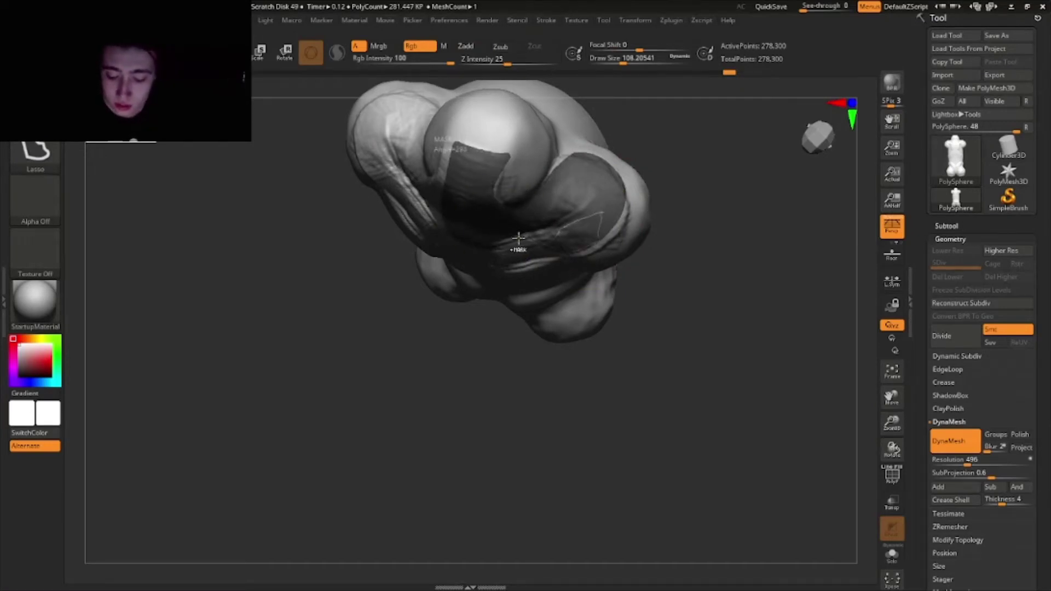
pyautogui.moveTo(705, 289)
pyautogui.mouseDown()
pyautogui.moveTo(723, 298)
pyautogui.moveTo(730, 277)
pyautogui.moveTo(613, 148)
pyautogui.mouseUp()
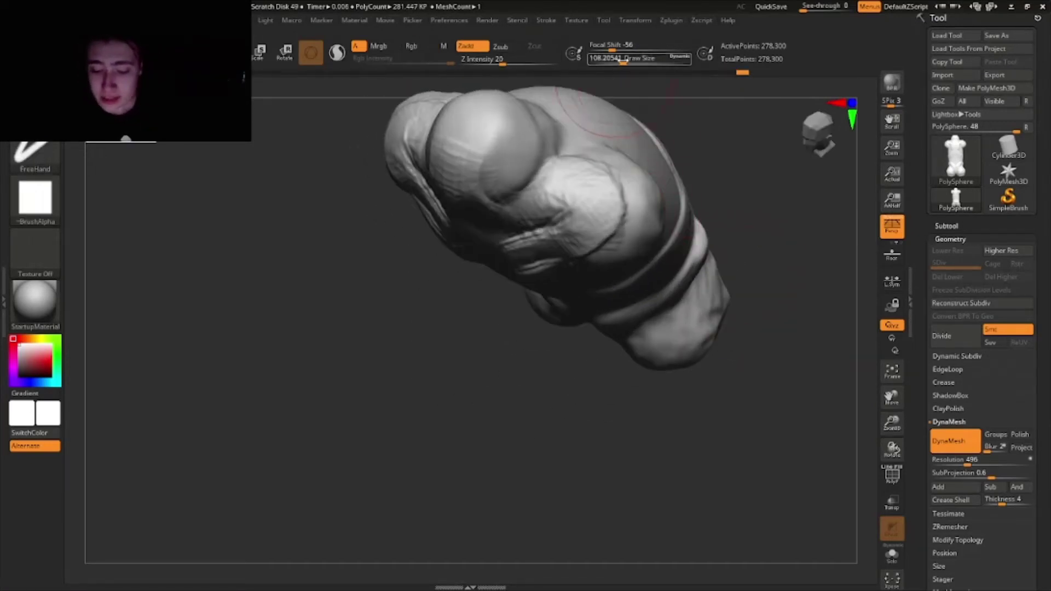
# - Sculpt the muscle forms around the neck base and upper shoulders at a draw size of about 49, and remesh the torso
pyautogui.moveTo(624, 59); pyautogui.dragTo(612, 58)
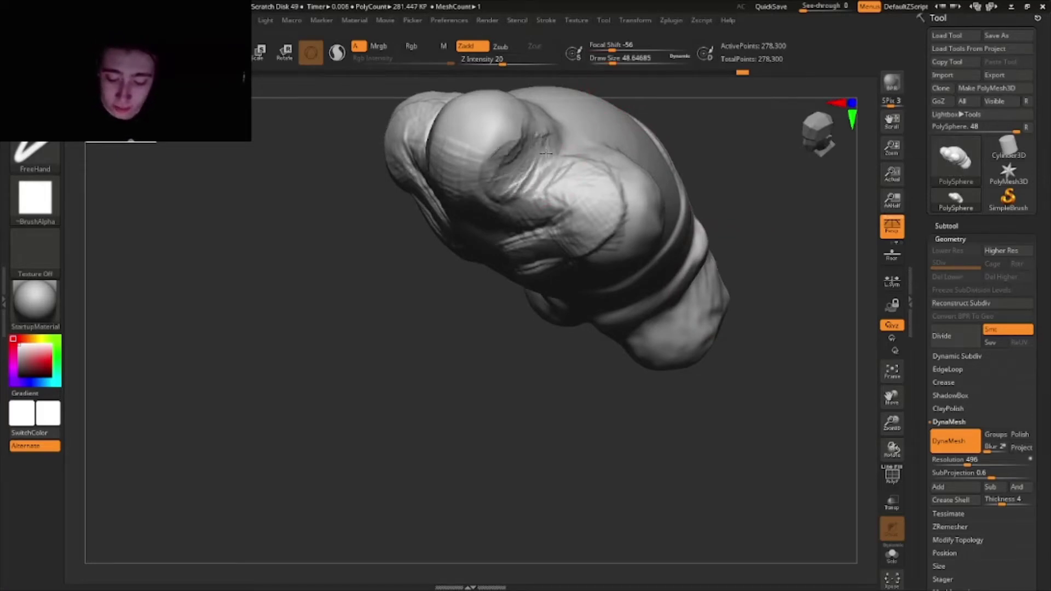
pyautogui.moveTo(439, 109); pyautogui.dragTo(590, 173)
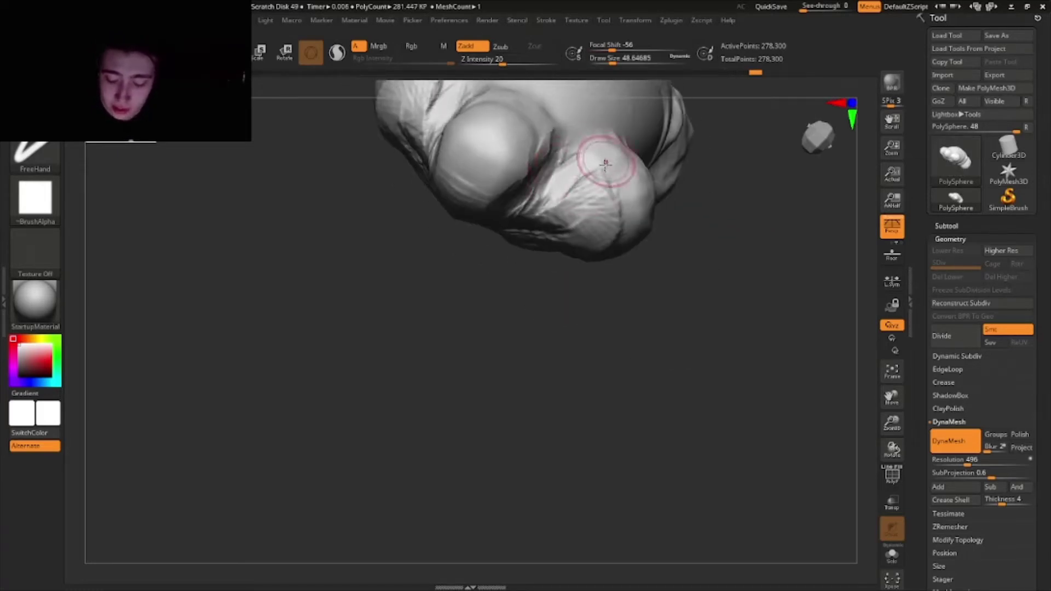
pyautogui.moveTo(547, 199)
pyautogui.mouseDown()
pyautogui.moveTo(595, 218)
pyautogui.moveTo(582, 216)
pyautogui.mouseUp()
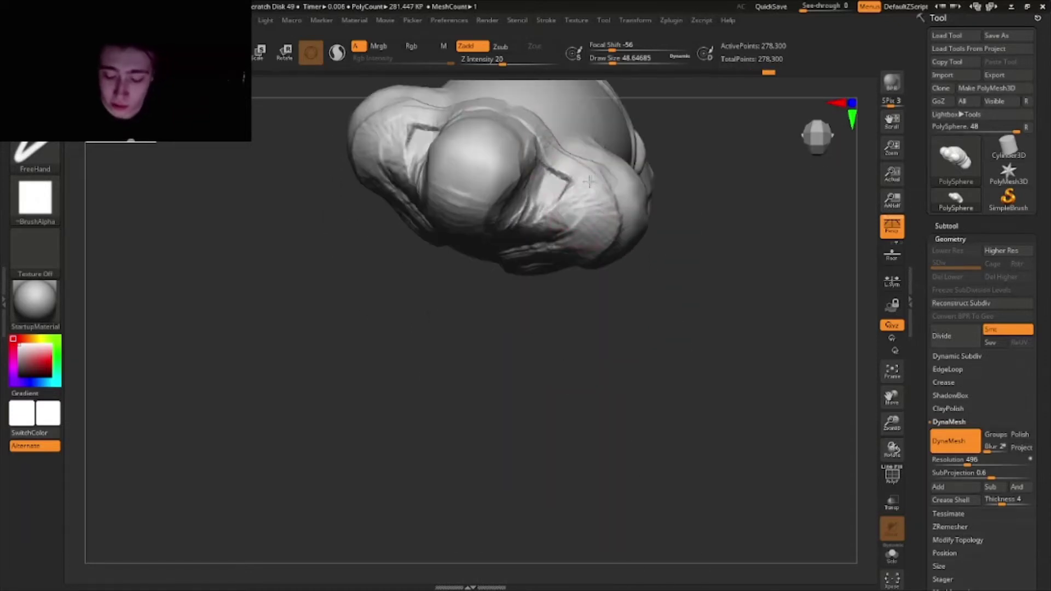
pyautogui.moveTo(590, 181)
pyautogui.mouseDown()
pyautogui.moveTo(549, 282)
pyautogui.moveTo(732, 300)
pyautogui.moveTo(742, 263)
pyautogui.moveTo(741, 305)
pyautogui.moveTo(739, 291)
pyautogui.mouseUp()
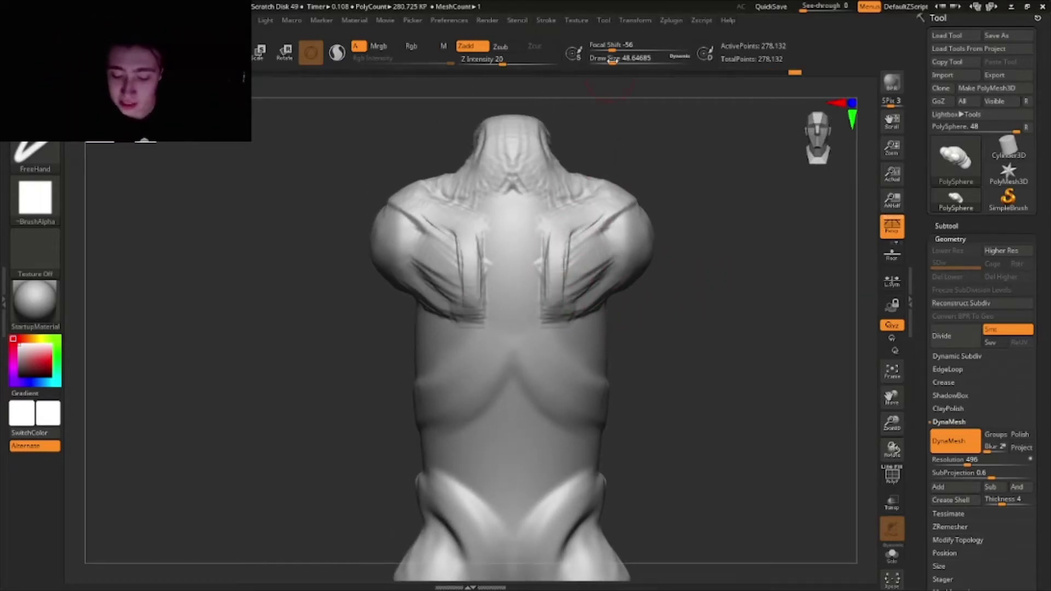
# - Smooth along the shoulder blades and build up the trapezius from the neck to mid-back at a draw size of about 71
pyautogui.moveTo(612, 60); pyautogui.dragTo(617, 61)
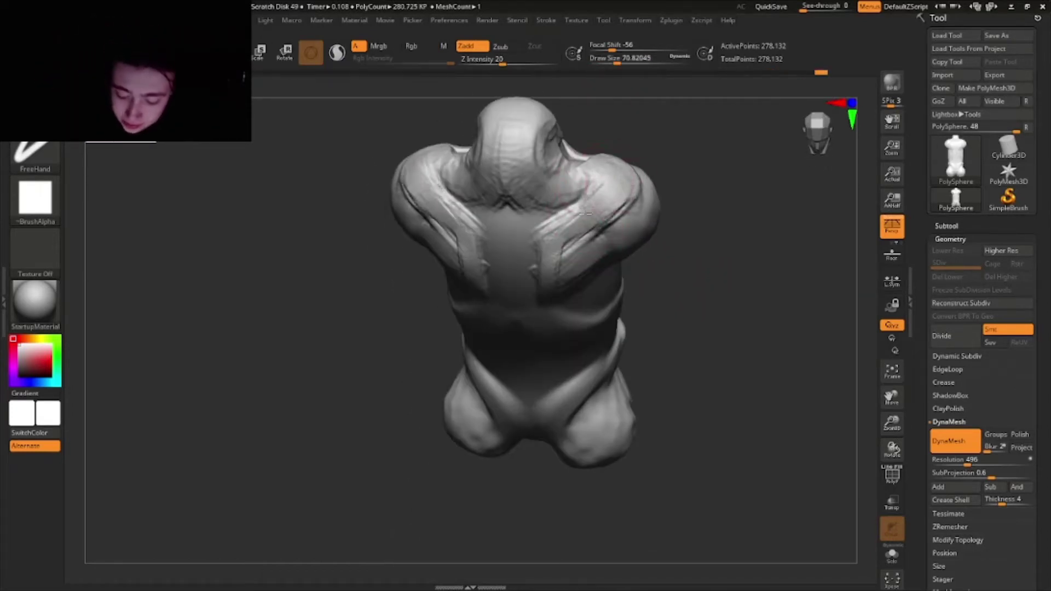
pyautogui.moveTo(575, 201)
pyautogui.keyDown('shift'); pyautogui.mouseDown()
pyautogui.moveTo(564, 198)
pyautogui.moveTo(532, 295)
pyautogui.mouseUp(); pyautogui.keyUp('shift')
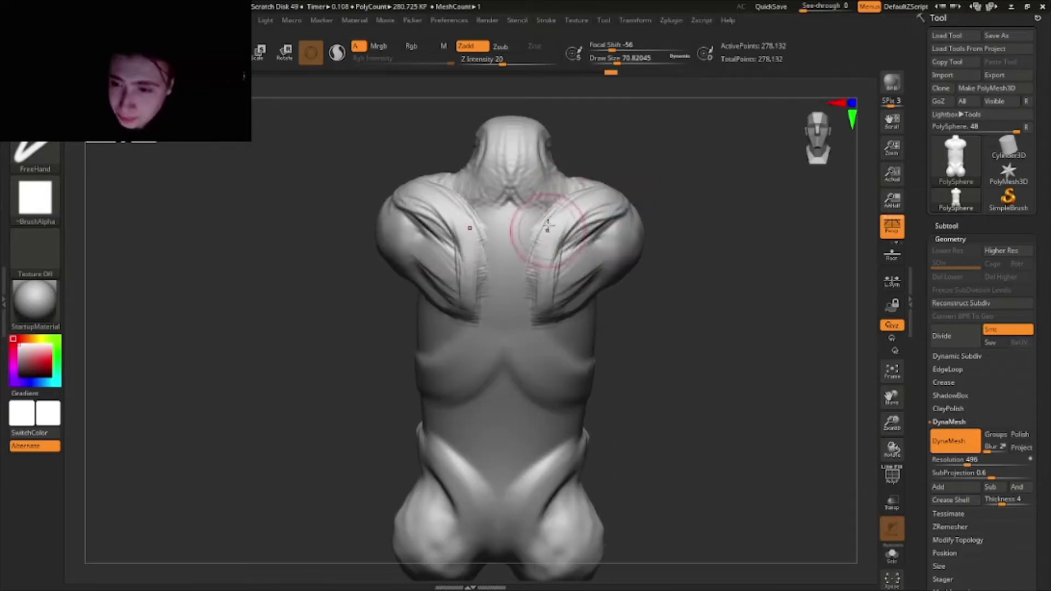
pyautogui.moveTo(474, 230)
pyautogui.keyDown('alt'); pyautogui.mouseDown(button='right')
pyautogui.moveTo(446, 292)
pyautogui.moveTo(457, 268)
pyautogui.mouseUp(button='right'); pyautogui.keyUp('alt')
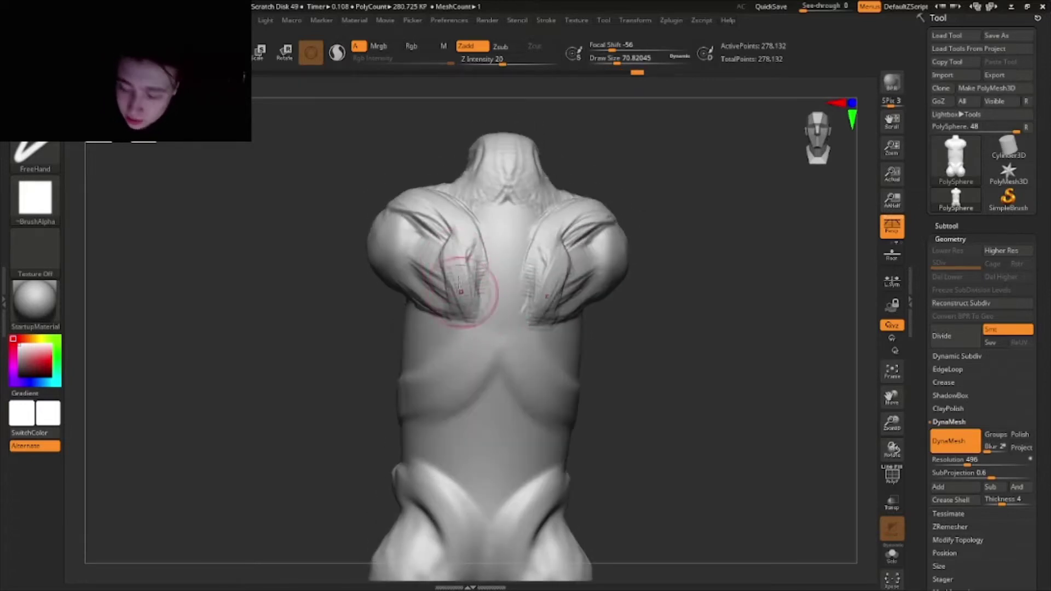
pyautogui.moveTo(461, 292)
pyautogui.mouseDown()
pyautogui.moveTo(482, 325)
pyautogui.moveTo(495, 282)
pyautogui.mouseUp()
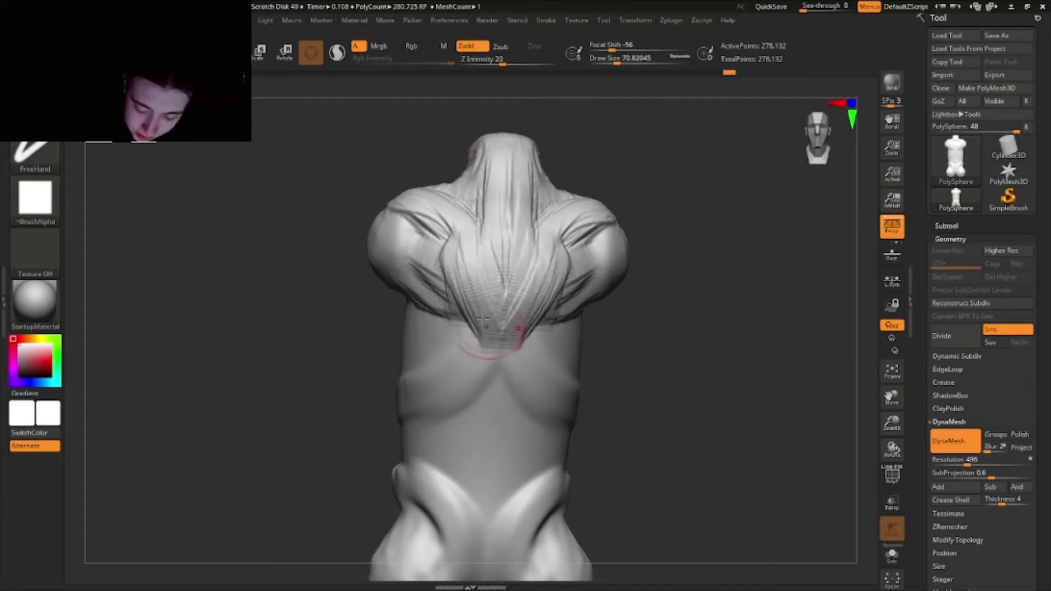
pyautogui.moveTo(483, 317)
pyautogui.mouseDown(button='right')
pyautogui.moveTo(436, 180)
pyautogui.moveTo(462, 167)
pyautogui.mouseUp(button='right')
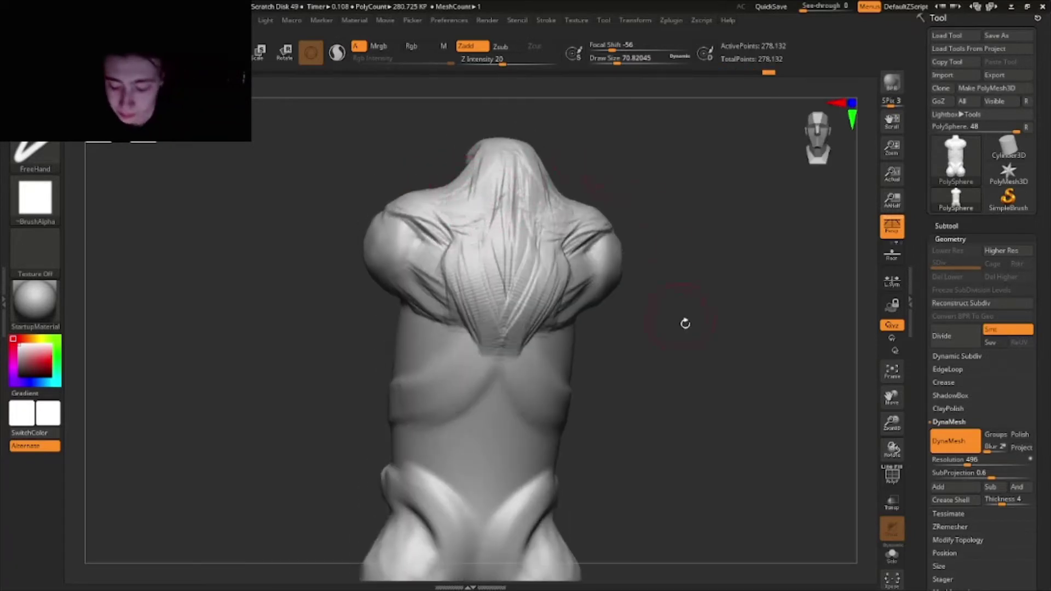
pyautogui.moveTo(685, 324); pyautogui.dragTo(660, 328, button='right')
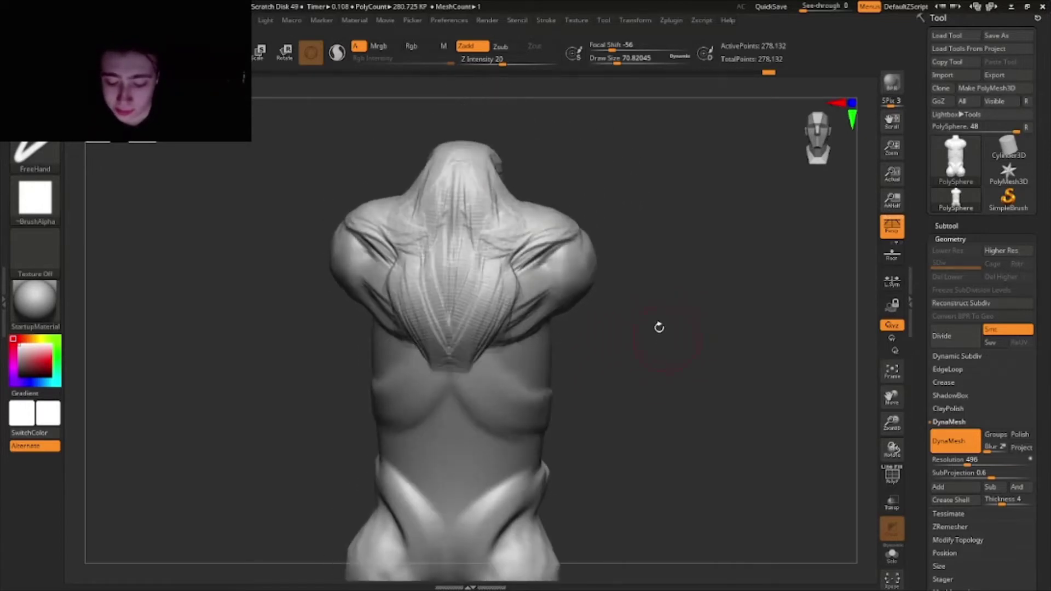
pyautogui.press('ctrl')
pyautogui.moveTo(575, 224)
pyautogui.keyDown('ctrl'); pyautogui.mouseDown()
pyautogui.moveTo(529, 199)
pyautogui.moveTo(469, 123)
pyautogui.moveTo(454, 361)
pyautogui.moveTo(637, 262)
pyautogui.mouseUp(); pyautogui.keyUp('ctrl')
pyautogui.moveTo(637, 262); pyautogui.dragTo(652, 303, button='right')
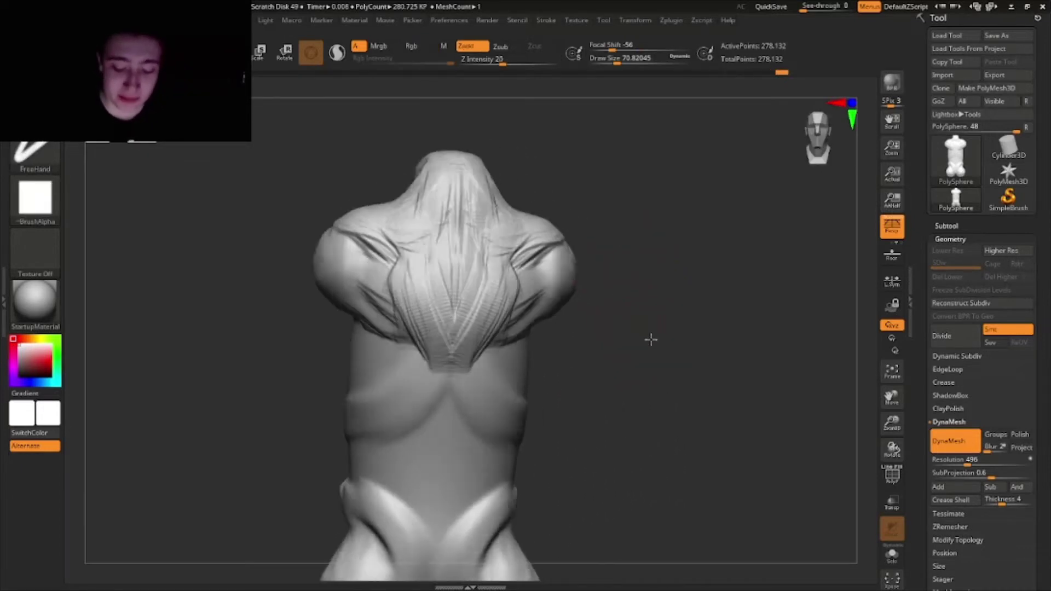
# - Reshape the side profile of the back of the neck and upper back at a draw size of about 145
pyautogui.moveTo(650, 340)
pyautogui.mouseDown(button='right')
pyautogui.moveTo(683, 333)
pyautogui.moveTo(657, 314)
pyautogui.moveTo(660, 331)
pyautogui.mouseUp(button='right')
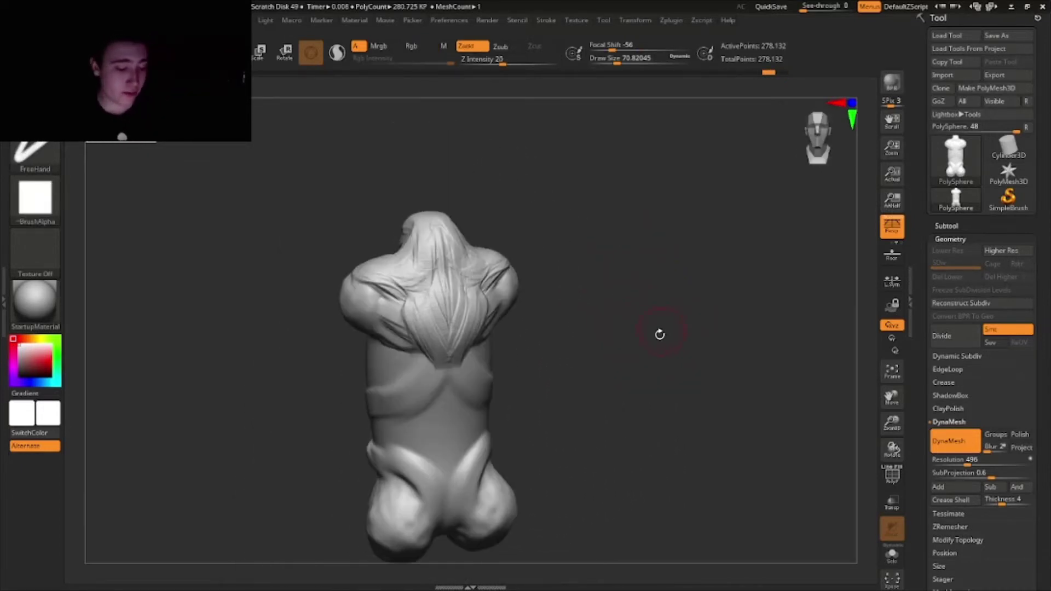
pyautogui.press('b')
pyautogui.press('s')
pyautogui.press('t')
pyautogui.moveTo(431, 288); pyautogui.dragTo(446, 258, button='right')
pyautogui.moveTo(630, 58); pyautogui.dragTo(625, 58)
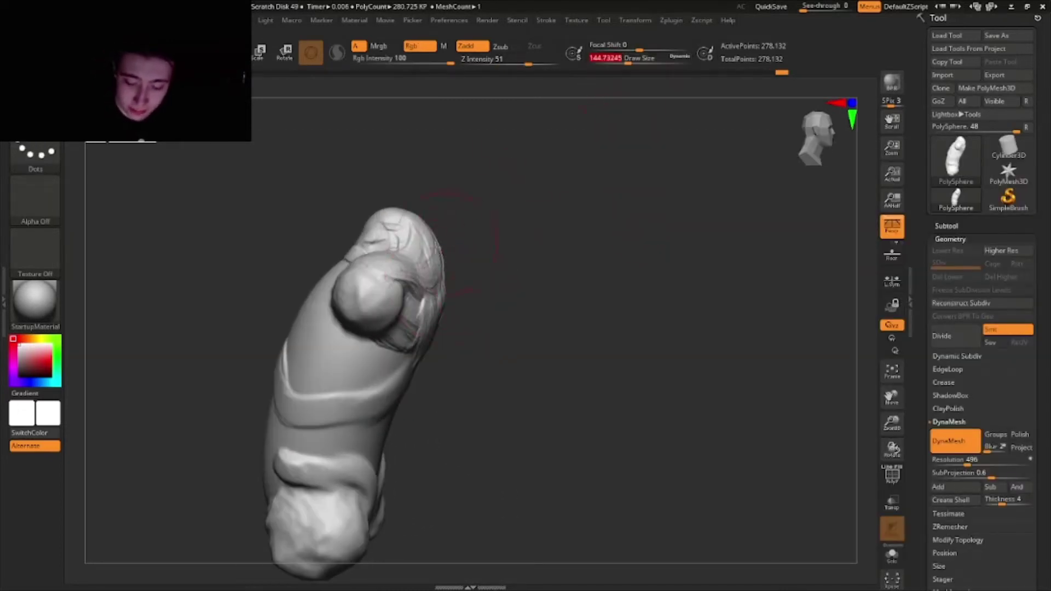
pyautogui.moveTo(440, 235)
pyautogui.mouseDown(button='right')
pyautogui.moveTo(453, 263)
pyautogui.moveTo(440, 267)
pyautogui.mouseUp(button='right')
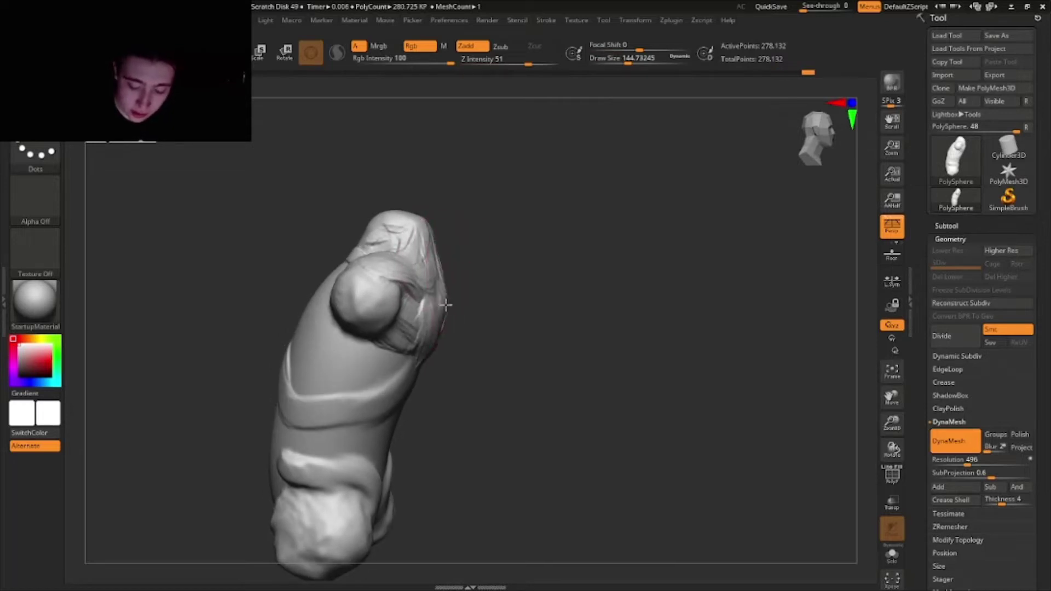
# - Sculpt the muscle forms over the shoulder blades and tops of the shoulders with clay strokes at a draw size of about 46
pyautogui.moveTo(446, 305)
pyautogui.mouseDown(button='right')
pyautogui.moveTo(486, 253)
pyautogui.moveTo(629, 301)
pyautogui.moveTo(635, 78)
pyautogui.mouseUp(button='right')
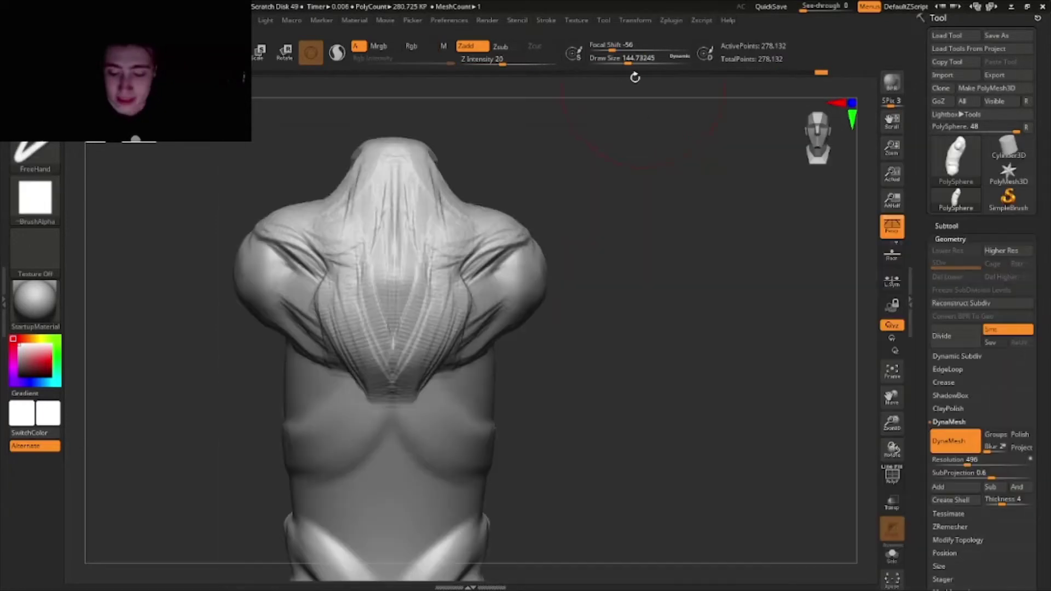
pyautogui.press('s')
pyautogui.moveTo(452, 262)
pyautogui.keyDown('alt'); pyautogui.mouseDown(button='right')
pyautogui.moveTo(458, 291)
pyautogui.moveTo(498, 270)
pyautogui.mouseUp(button='right'); pyautogui.keyUp('alt')
pyautogui.moveTo(484, 298)
pyautogui.mouseDown()
pyautogui.moveTo(540, 234)
pyautogui.moveTo(531, 202)
pyautogui.moveTo(434, 235)
pyautogui.mouseUp()
pyautogui.moveTo(335, 272)
pyautogui.mouseDown()
pyautogui.moveTo(372, 288)
pyautogui.moveTo(311, 256)
pyautogui.moveTo(352, 275)
pyautogui.mouseUp()
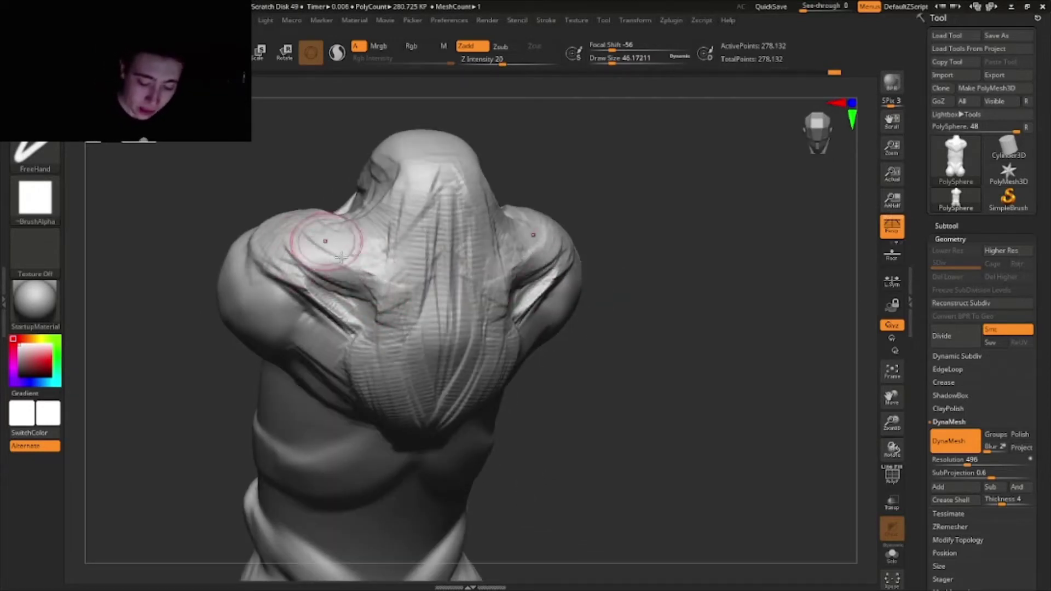
pyautogui.moveTo(317, 235)
pyautogui.mouseDown()
pyautogui.moveTo(375, 347)
pyautogui.moveTo(313, 276)
pyautogui.mouseUp()
# - Build up the rear deltoids and the area beneath the shoulder blades at a draw size of about 80
pyautogui.moveTo(615, 64); pyautogui.dragTo(620, 64)
pyautogui.moveTo(652, 221); pyautogui.dragTo(622, 235)
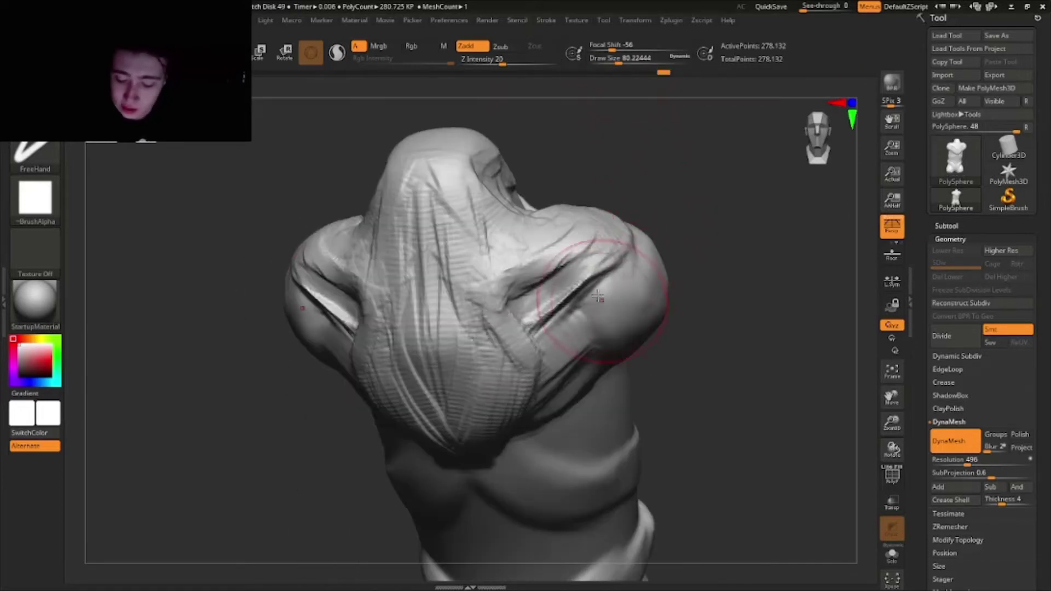
pyautogui.moveTo(608, 274)
pyautogui.mouseDown()
pyautogui.moveTo(591, 296)
pyautogui.moveTo(616, 268)
pyautogui.moveTo(599, 285)
pyautogui.moveTo(624, 290)
pyautogui.moveTo(619, 273)
pyautogui.moveTo(635, 281)
pyautogui.moveTo(592, 274)
pyautogui.mouseUp()
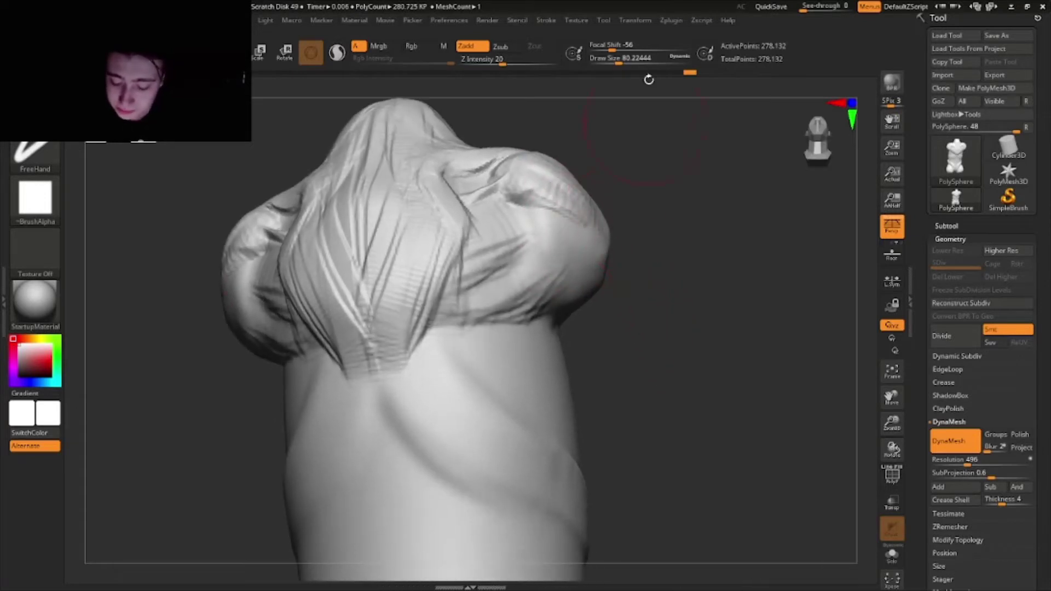
# - Outline the latissimus muscles with clay strips from the armpits down the sides and back up to the spine at a draw size of about 59
pyautogui.moveTo(620, 64); pyautogui.dragTo(616, 64)
pyautogui.moveTo(702, 340); pyautogui.dragTo(663, 329)
pyautogui.moveTo(603, 281)
pyautogui.mouseDown()
pyautogui.moveTo(649, 304)
pyautogui.moveTo(607, 295)
pyautogui.moveTo(630, 307)
pyautogui.moveTo(625, 298)
pyautogui.mouseUp()
pyautogui.moveTo(624, 298); pyautogui.dragTo(615, 329, button='right')
pyautogui.moveTo(615, 328); pyautogui.dragTo(608, 323)
pyautogui.moveTo(608, 323)
pyautogui.mouseDown(button='right')
pyautogui.moveTo(605, 348)
pyautogui.moveTo(580, 296)
pyautogui.mouseUp(button='right')
pyautogui.moveTo(581, 296); pyautogui.dragTo(568, 312)
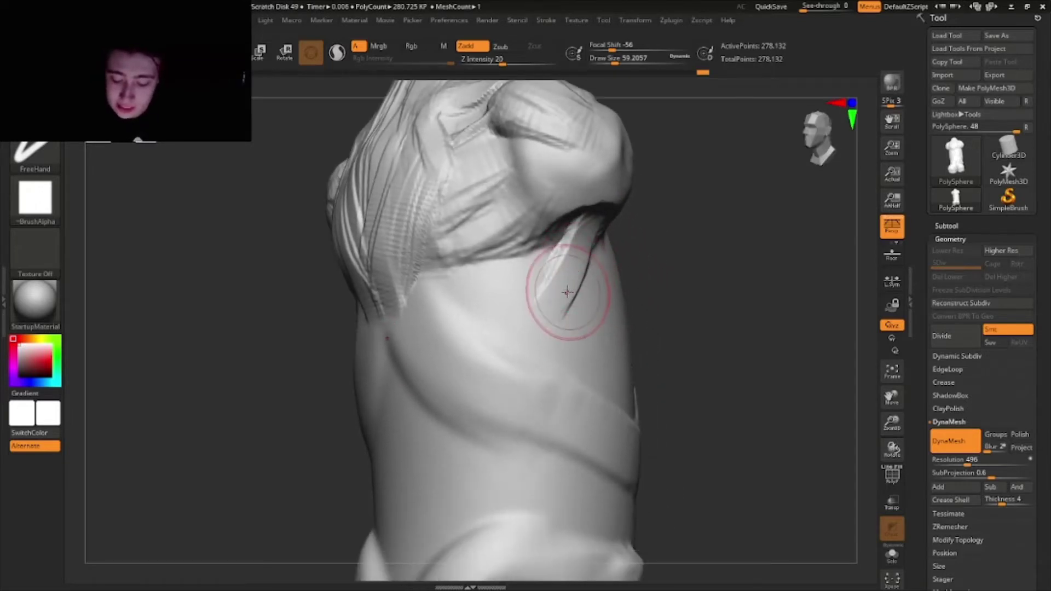
pyautogui.moveTo(568, 312); pyautogui.dragTo(576, 235, button='right')
pyautogui.moveTo(576, 235)
pyautogui.mouseDown()
pyautogui.moveTo(560, 334)
pyautogui.moveTo(457, 479)
pyautogui.mouseUp()
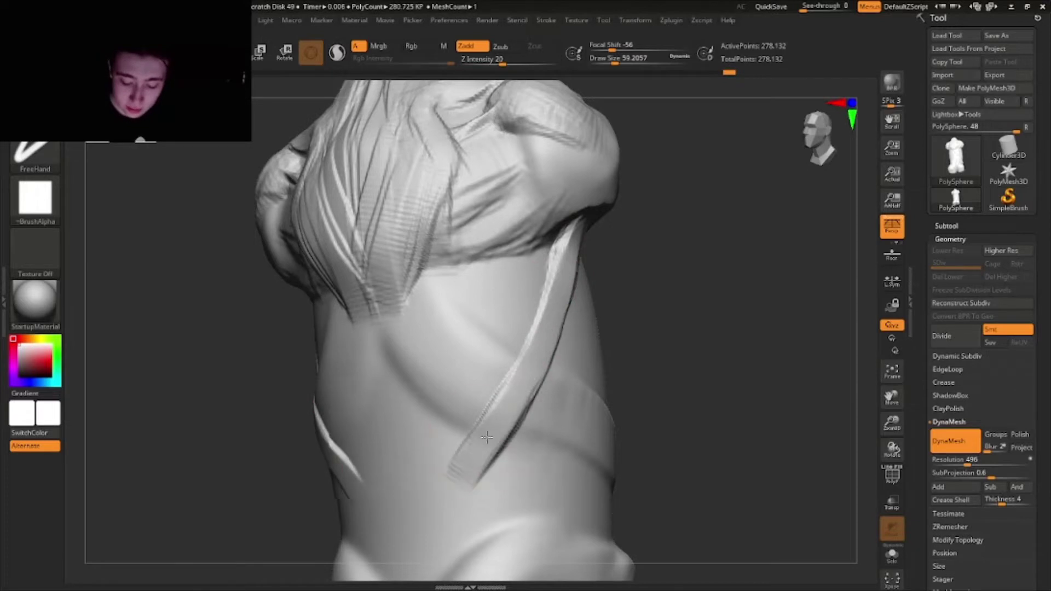
pyautogui.moveTo(486, 437)
pyautogui.mouseDown(button='right')
pyautogui.moveTo(436, 404)
pyautogui.moveTo(453, 429)
pyautogui.moveTo(725, 320)
pyautogui.moveTo(685, 312)
pyautogui.mouseUp(button='right')
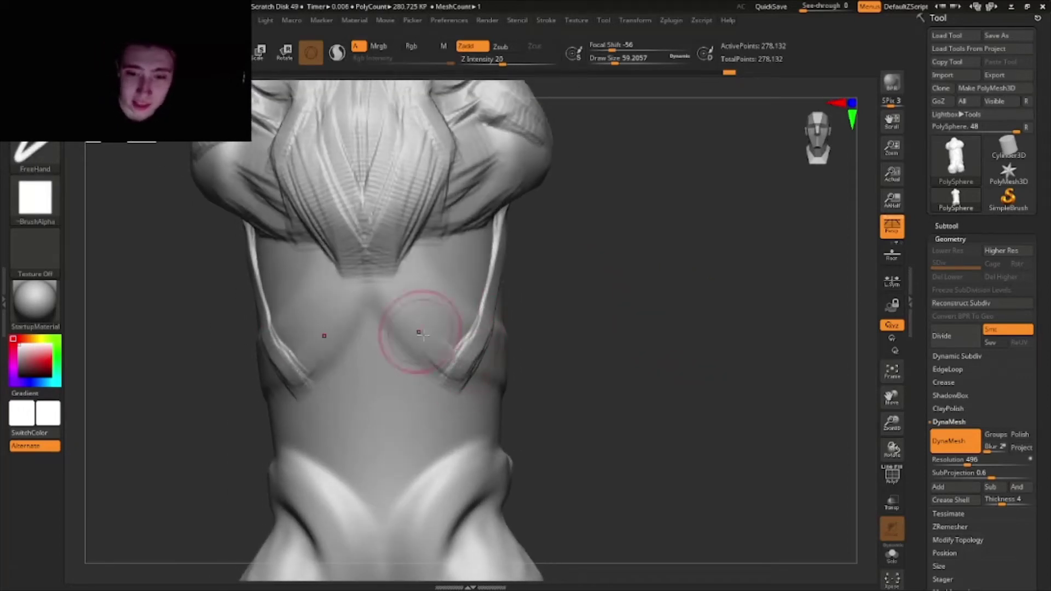
pyautogui.moveTo(419, 332)
pyautogui.mouseDown()
pyautogui.moveTo(395, 307)
pyautogui.moveTo(444, 369)
pyautogui.moveTo(377, 285)
pyautogui.mouseUp()
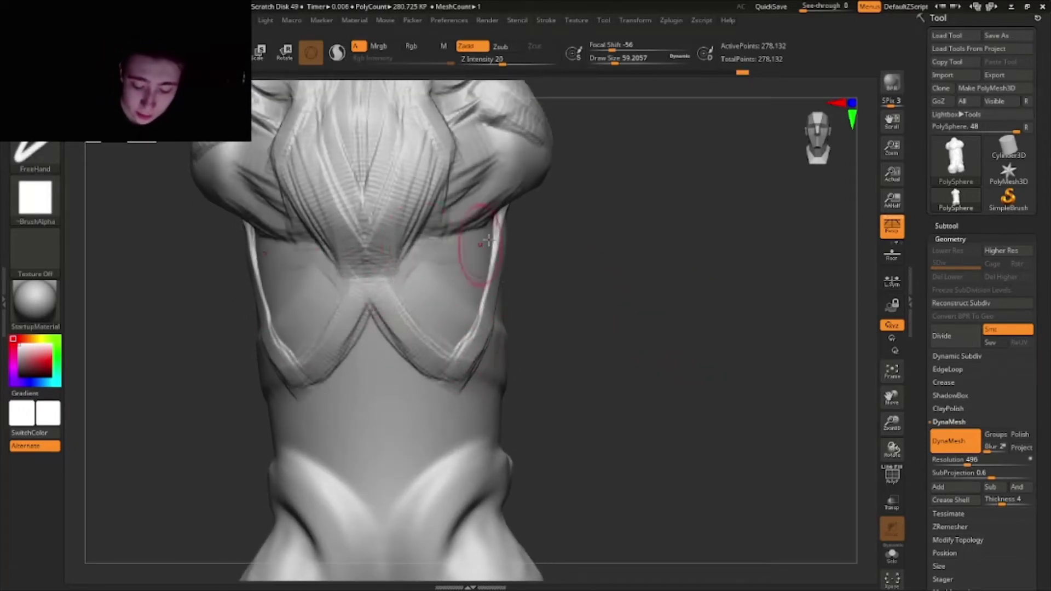
# - Fill in the outlined latissimus areas with diagonal muscle bands between spine and armpit at a draw size of about 83
pyautogui.moveTo(488, 241); pyautogui.dragTo(446, 227, button='right')
pyautogui.press(']')
pyautogui.press(']')
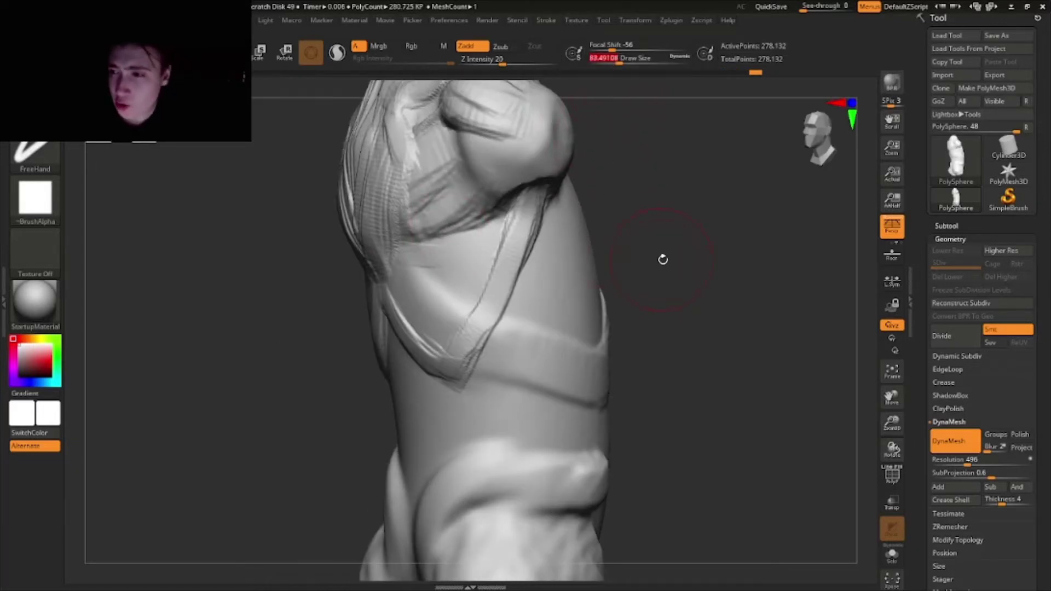
pyautogui.moveTo(662, 259); pyautogui.dragTo(664, 249, button='right')
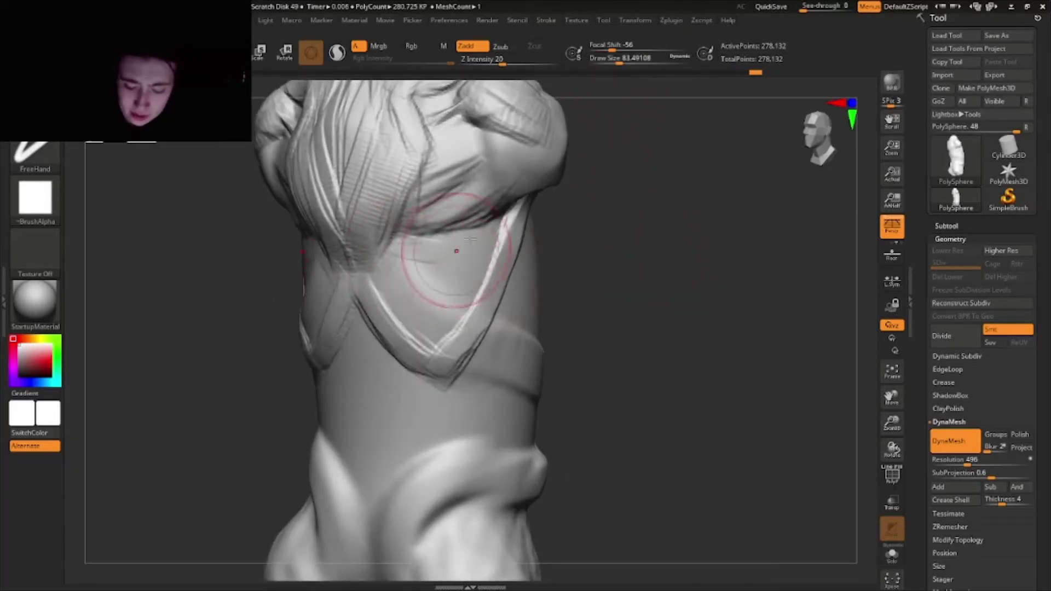
pyautogui.moveTo(470, 238); pyautogui.dragTo(430, 253)
pyautogui.moveTo(423, 263)
pyautogui.mouseDown(button='right')
pyautogui.moveTo(488, 231)
pyautogui.moveTo(500, 213)
pyautogui.mouseUp(button='right')
pyautogui.moveTo(428, 248); pyautogui.dragTo(397, 249, button='right')
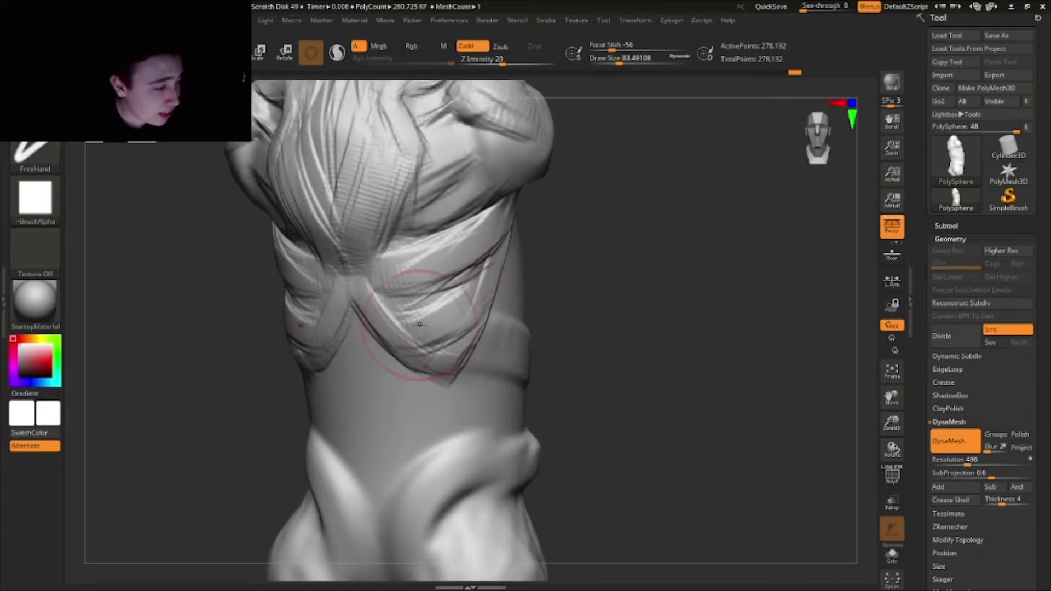
pyautogui.moveTo(474, 269); pyautogui.dragTo(445, 275, button='right')
pyautogui.moveTo(518, 198); pyautogui.dragTo(550, 170, button='right')
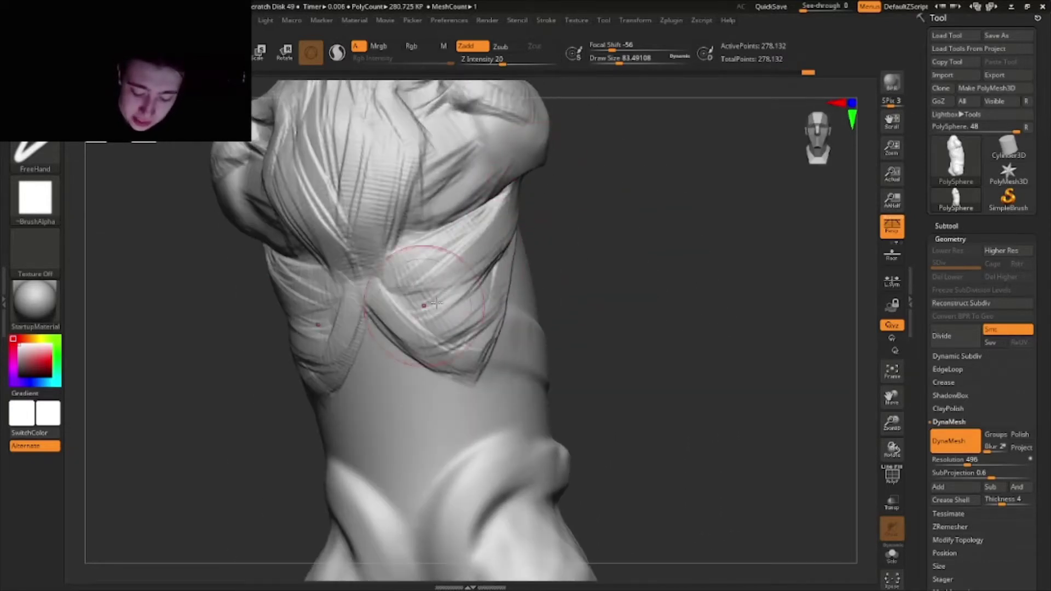
# - Sculpt the oblique muscles above the hips and add vertical clay strips along both sides of the lower spine
pyautogui.moveTo(459, 325); pyautogui.dragTo(487, 303, button='right')
pyautogui.moveTo(465, 408)
pyautogui.keyDown('ctrl'); pyautogui.mouseDown(button='right')
pyautogui.moveTo(462, 422)
pyautogui.moveTo(462, 357)
pyautogui.moveTo(446, 367)
pyautogui.moveTo(483, 321)
pyautogui.mouseUp(button='right'); pyautogui.keyUp('ctrl')
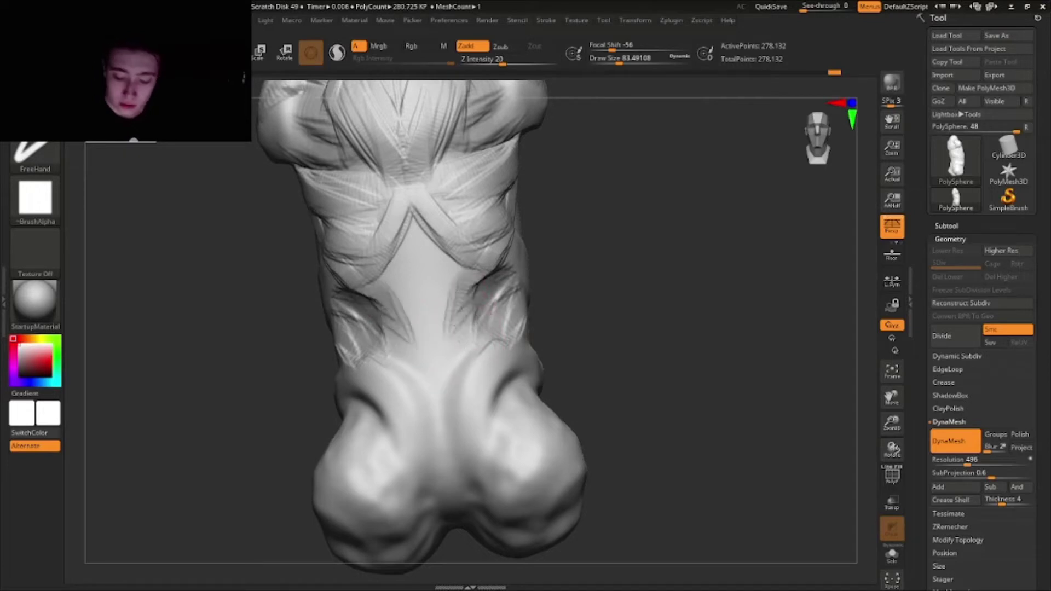
pyautogui.moveTo(485, 296)
pyautogui.mouseDown(button='right')
pyautogui.moveTo(446, 340)
pyautogui.moveTo(456, 296)
pyautogui.mouseUp(button='right')
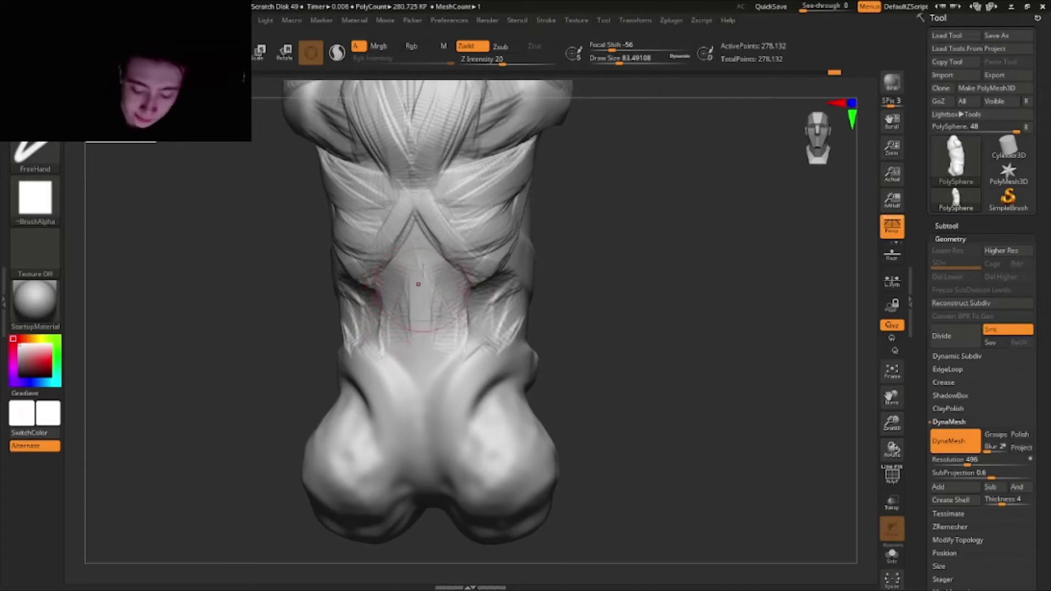
pyautogui.moveTo(446, 347); pyautogui.dragTo(434, 305, button='right')
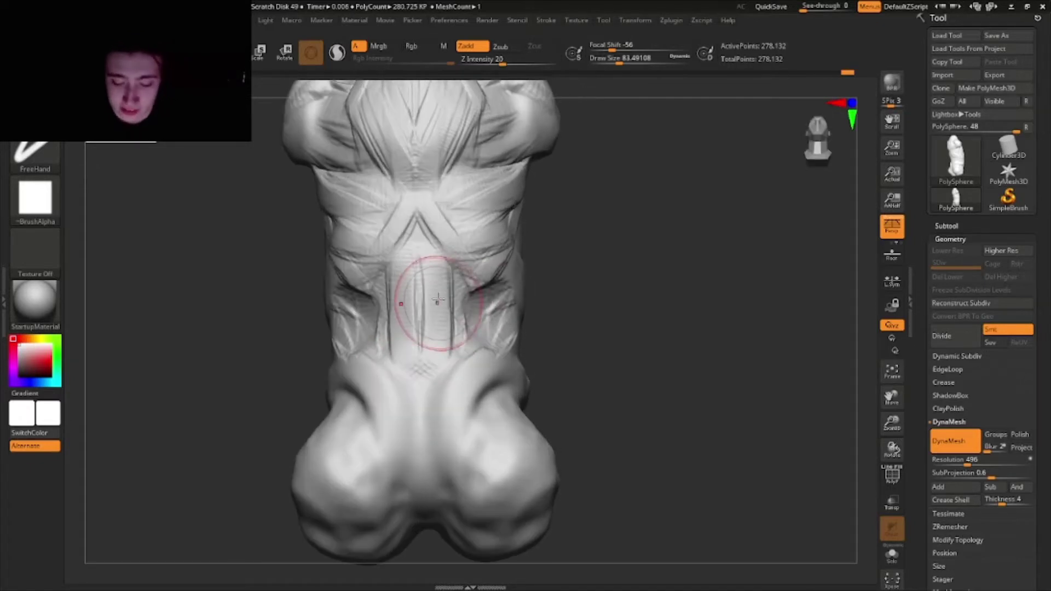
# - Trace the lower-back muscle area from the mid-spine to the base of the pelvis with lasso outlines
pyautogui.hotkey('ctrl', 'shift')
pyautogui.moveTo(431, 418)
pyautogui.keyDown('ctrl'); pyautogui.keyDown('shift'); pyautogui.mouseDown()
pyautogui.moveTo(408, 476)
pyautogui.moveTo(450, 253)
pyautogui.mouseUp(); pyautogui.keyUp('shift'); pyautogui.keyUp('ctrl')
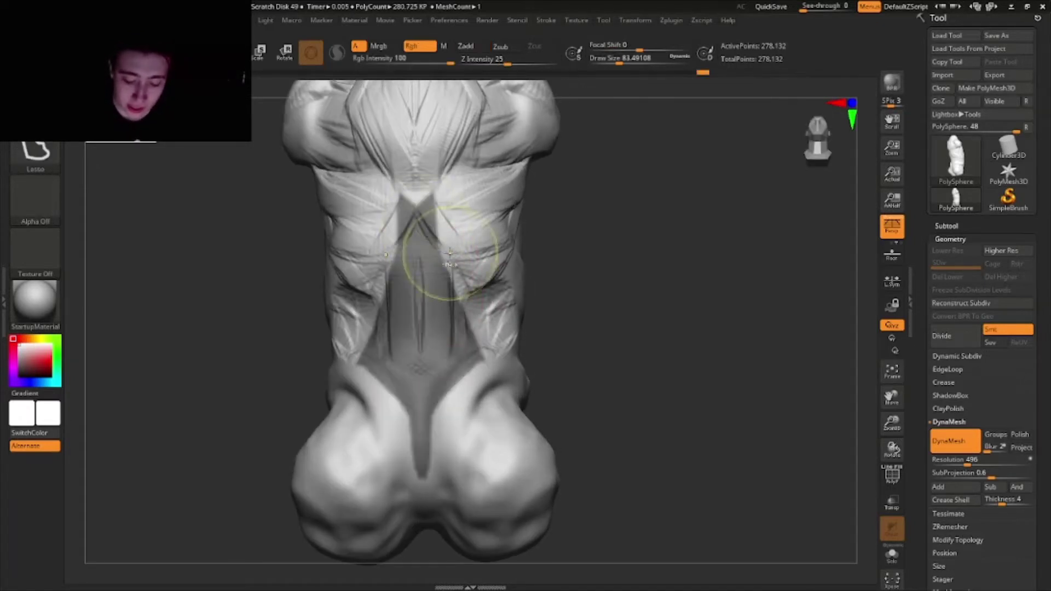
pyautogui.keyDown('ctrl'); pyautogui.keyDown('shift'); pyautogui.moveTo(453, 290); pyautogui.dragTo(451, 282); pyautogui.keyUp('shift'); pyautogui.keyUp('ctrl')
pyautogui.moveTo(476, 351)
pyautogui.keyDown('ctrl'); pyautogui.keyDown('shift'); pyautogui.mouseDown()
pyautogui.moveTo(434, 411)
pyautogui.moveTo(420, 477)
pyautogui.mouseUp(); pyautogui.keyUp('shift'); pyautogui.keyUp('ctrl')
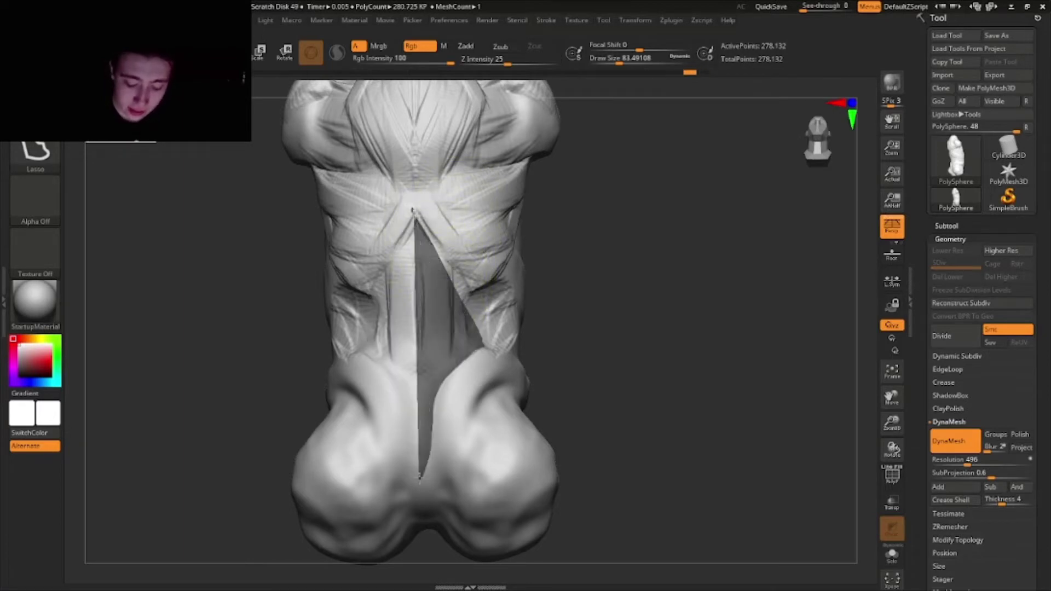
pyautogui.keyDown('ctrl'); pyautogui.keyDown('shift'); pyautogui.moveTo(407, 220); pyautogui.dragTo(409, 218); pyautogui.keyUp('shift'); pyautogui.keyUp('ctrl')
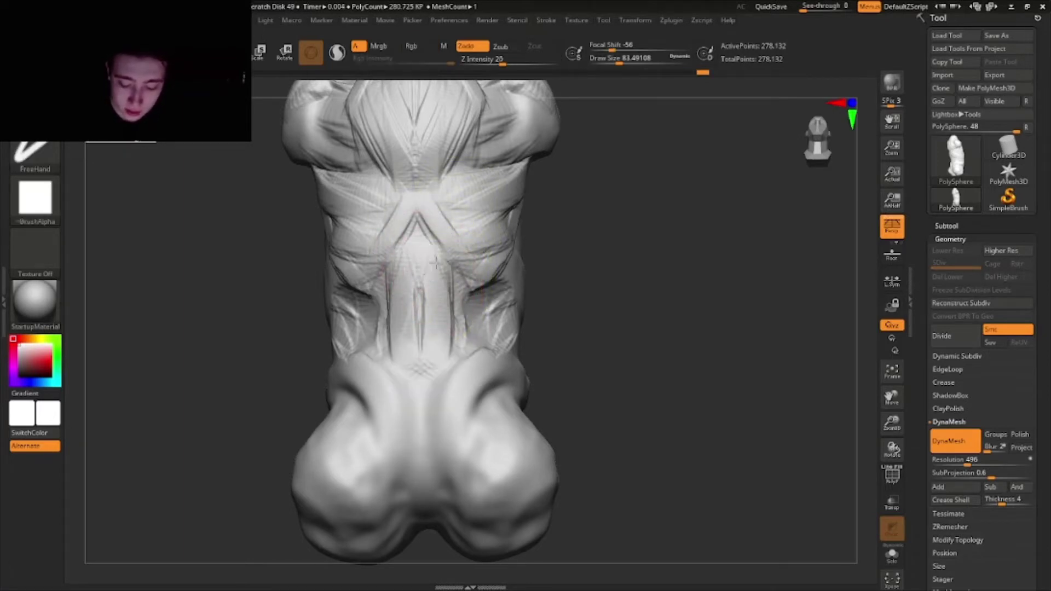
# - Widen the lower spinal muscles toward the pelvis and extend the clay down over the sacrum
pyautogui.moveTo(453, 317); pyautogui.dragTo(454, 347)
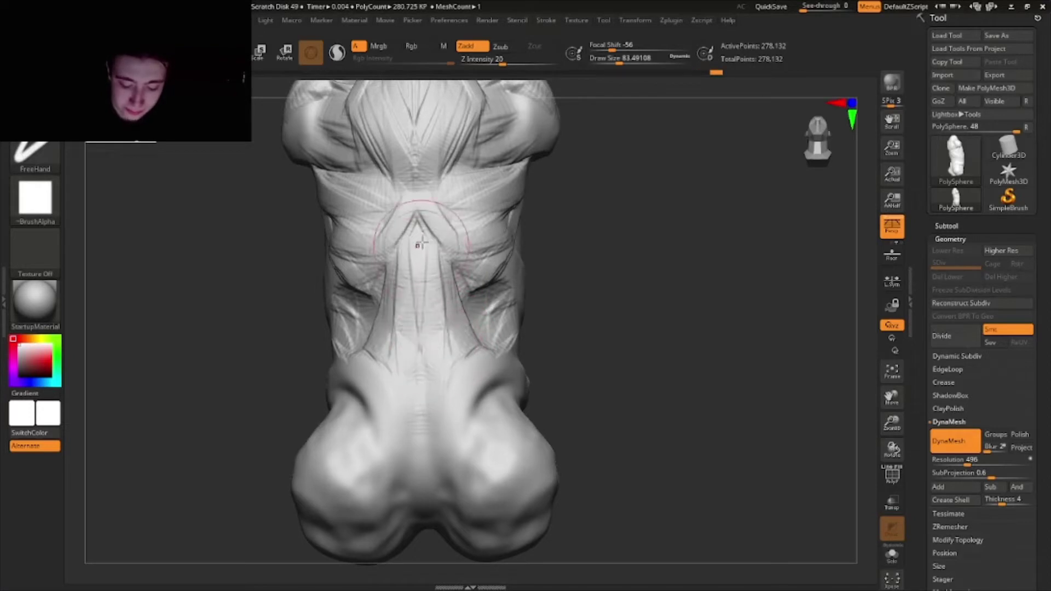
pyautogui.moveTo(440, 325); pyautogui.dragTo(433, 272, button='right')
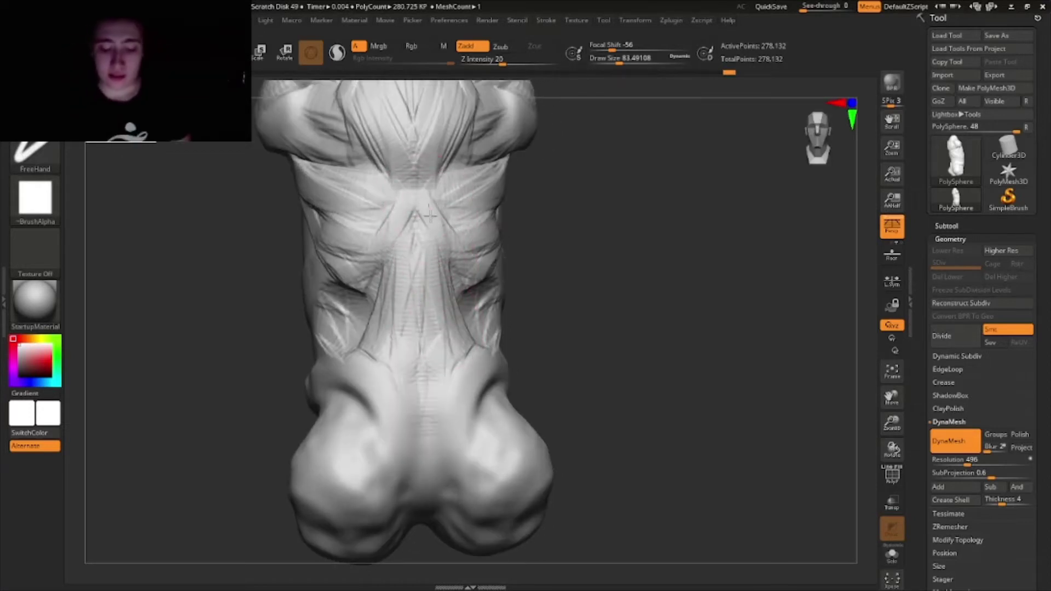
pyautogui.moveTo(430, 215)
pyautogui.mouseDown(button='right')
pyautogui.moveTo(495, 231)
pyautogui.moveTo(401, 349)
pyautogui.moveTo(422, 208)
pyautogui.mouseUp(button='right')
# - Carve the spine groove down the middle of the back with the Dam Standard brush at a draw size of about 83
pyautogui.press('b')
pyautogui.press('d')
pyautogui.press('s')
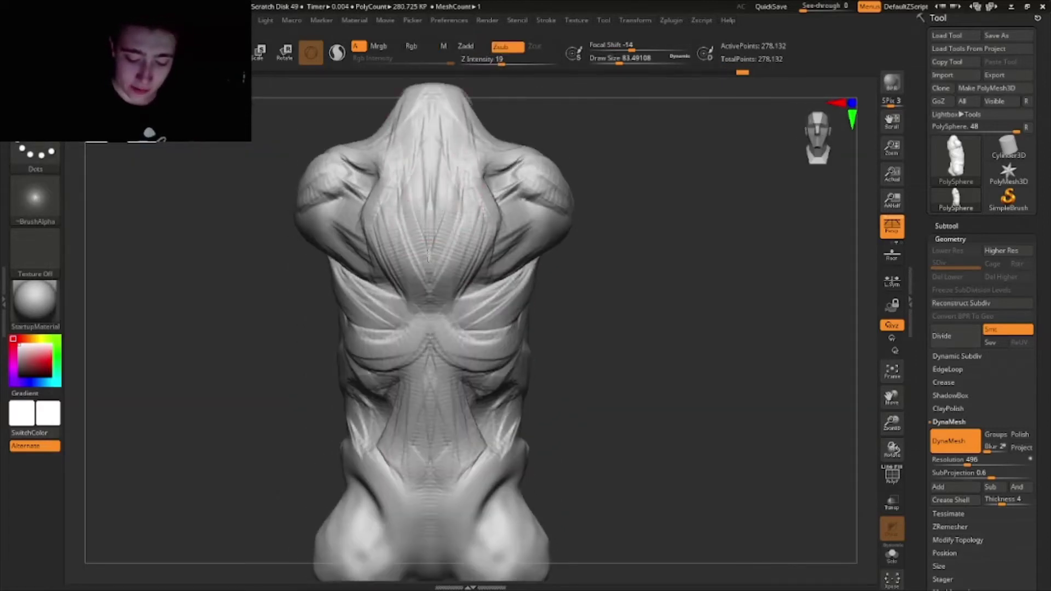
pyautogui.moveTo(430, 145); pyautogui.dragTo(429, 178, button='right')
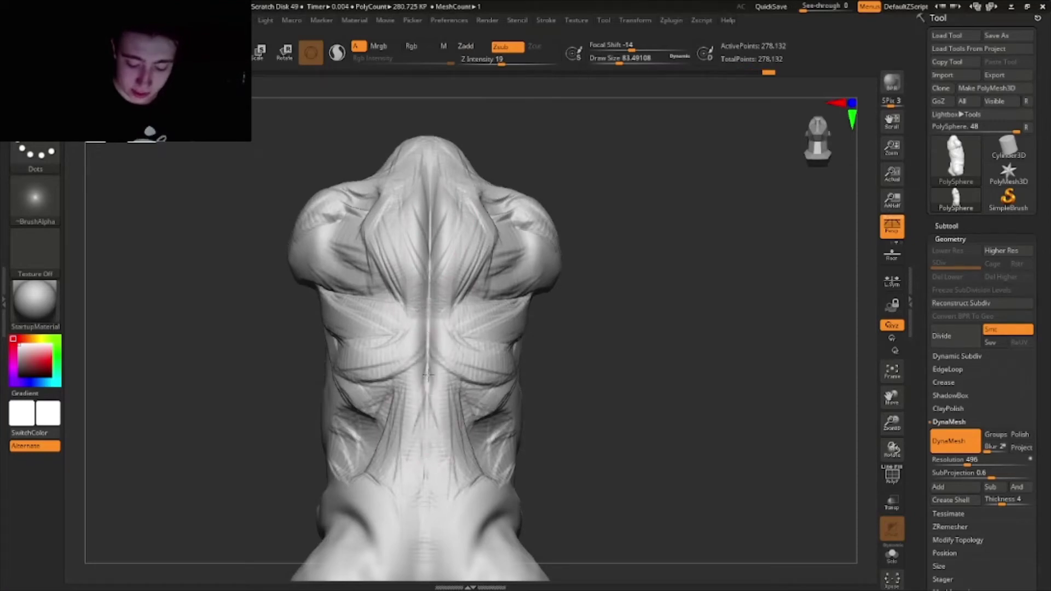
# - Build up the gluteal muscles with clay strokes across the buttocks and rear hips at a draw size of 112
pyautogui.moveTo(697, 383)
pyautogui.mouseDown(button='right')
pyautogui.moveTo(680, 368)
pyautogui.moveTo(703, 381)
pyautogui.moveTo(697, 427)
pyautogui.moveTo(683, 437)
pyautogui.moveTo(686, 413)
pyautogui.mouseUp(button='right')
pyautogui.press('b')
pyautogui.click(617, 171)
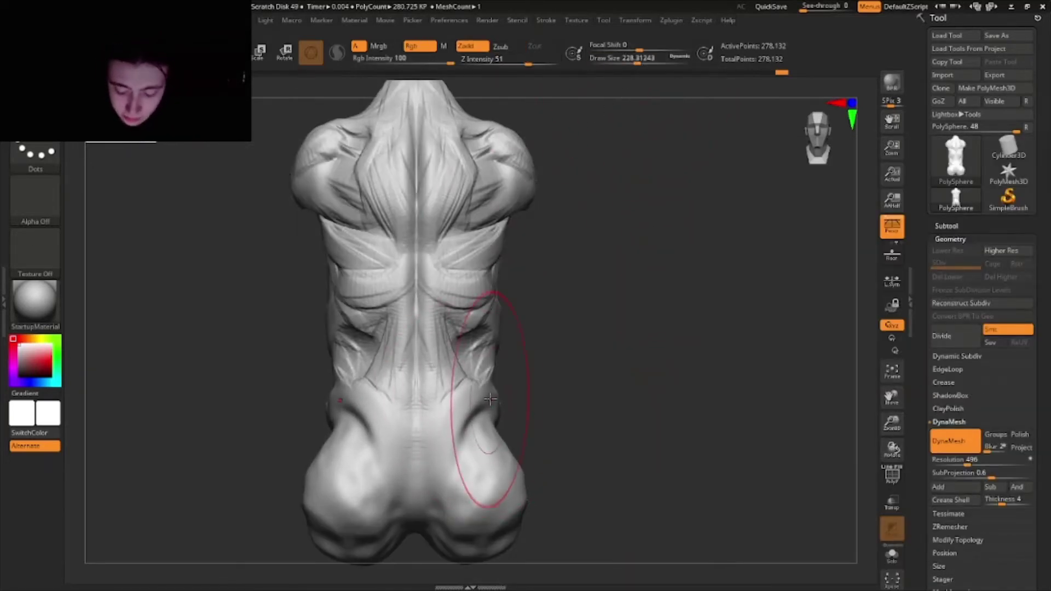
pyautogui.press('b')
pyautogui.click(491, 353)
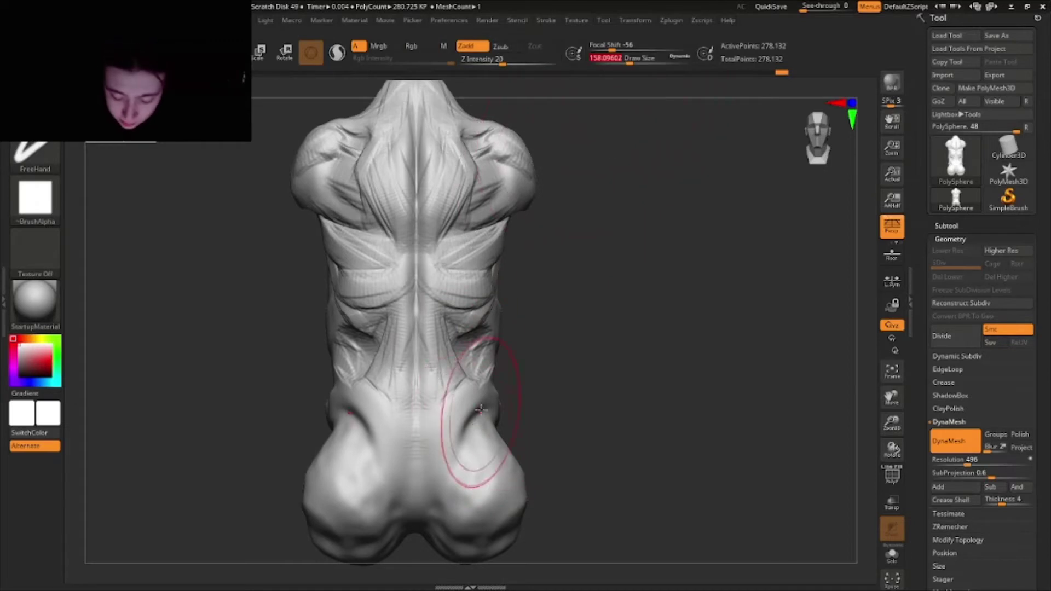
pyautogui.moveTo(480, 410); pyautogui.dragTo(446, 387, button='right')
pyautogui.moveTo(478, 436)
pyautogui.mouseDown()
pyautogui.moveTo(498, 442)
pyautogui.moveTo(454, 422)
pyautogui.moveTo(378, 460)
pyautogui.moveTo(437, 471)
pyautogui.moveTo(472, 509)
pyautogui.mouseUp()
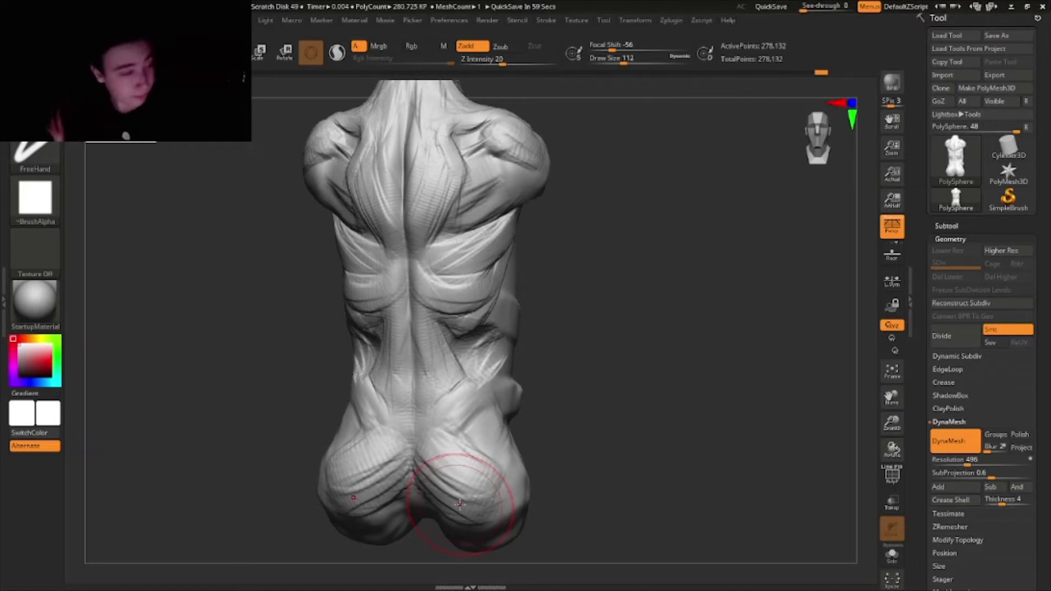
# - Build up the side hip muscles with clay strokes from the pelvic crest to the outer glutes at a draw size of 112
pyautogui.moveTo(575, 396); pyautogui.dragTo(552, 406)
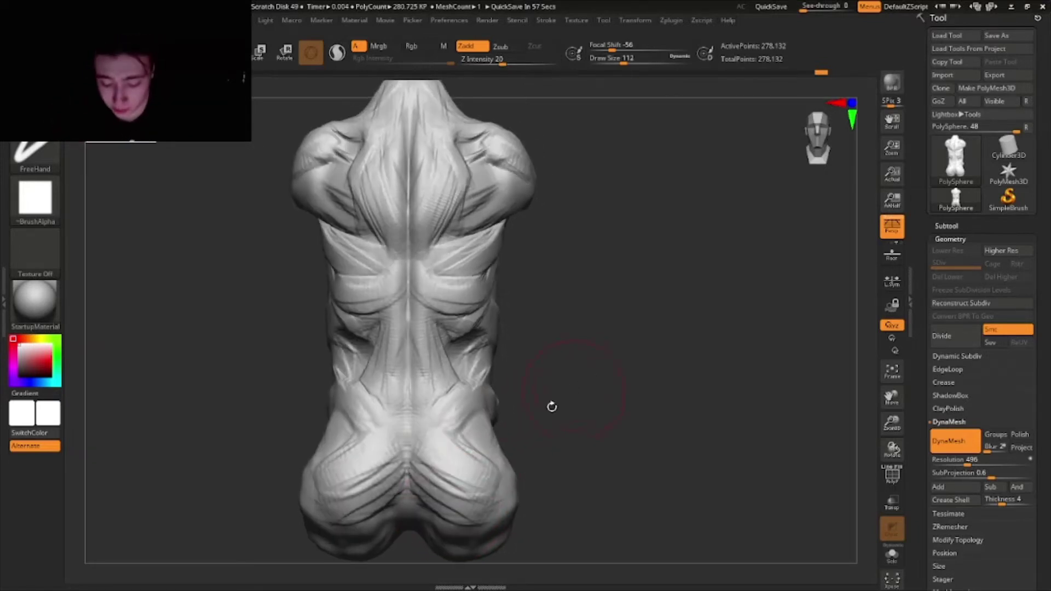
pyautogui.moveTo(466, 444)
pyautogui.mouseDown(button='right')
pyautogui.moveTo(435, 433)
pyautogui.moveTo(527, 440)
pyautogui.mouseUp(button='right')
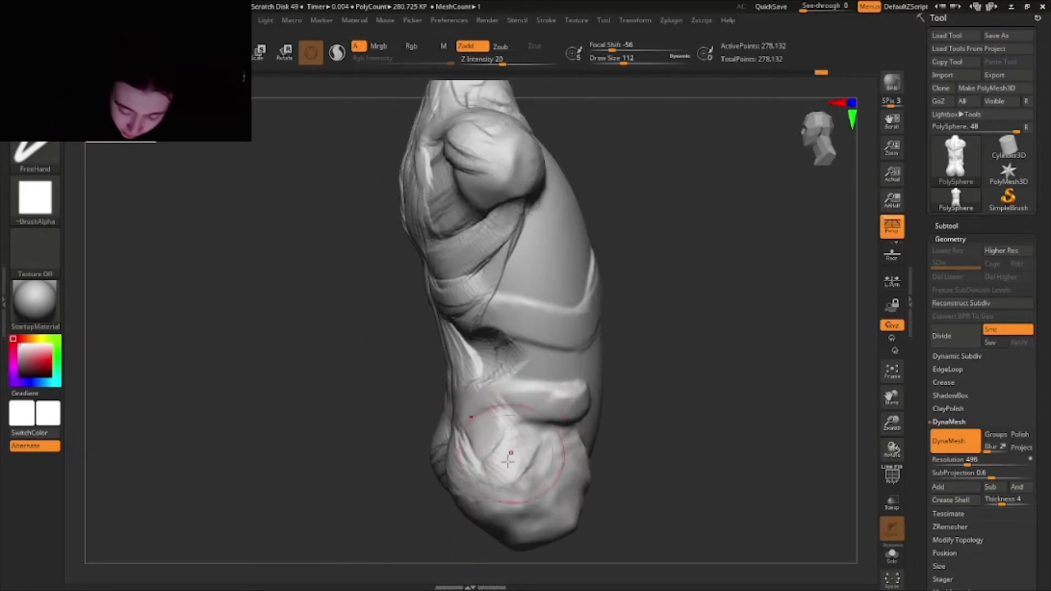
pyautogui.moveTo(509, 460); pyautogui.dragTo(571, 404)
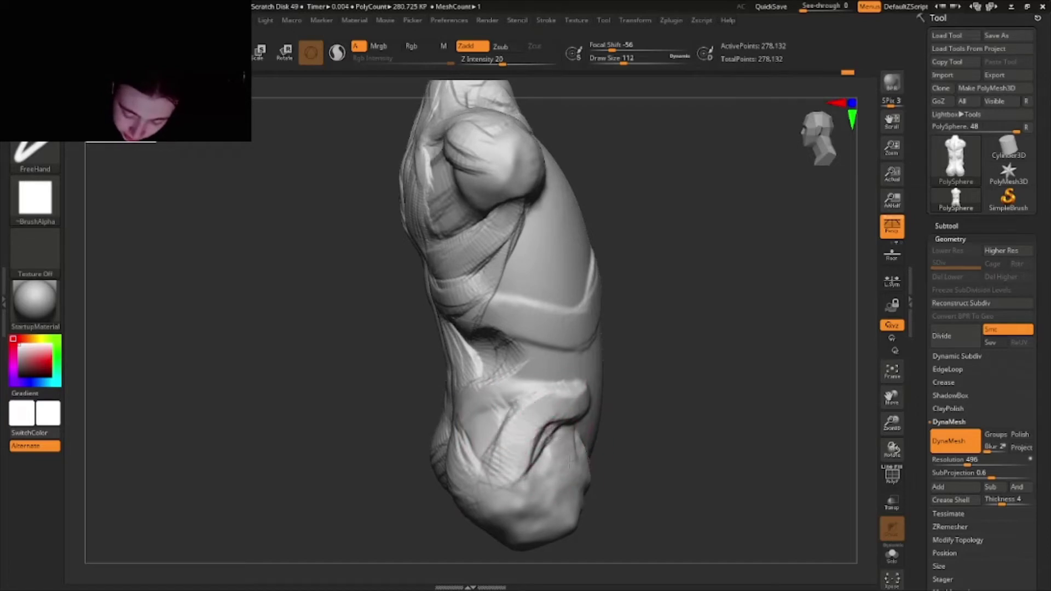
pyautogui.moveTo(541, 406); pyautogui.dragTo(544, 415, button='right')
pyautogui.moveTo(556, 300)
pyautogui.mouseDown(button='right')
pyautogui.moveTo(666, 378)
pyautogui.moveTo(633, 381)
pyautogui.moveTo(652, 386)
pyautogui.mouseUp(button='right')
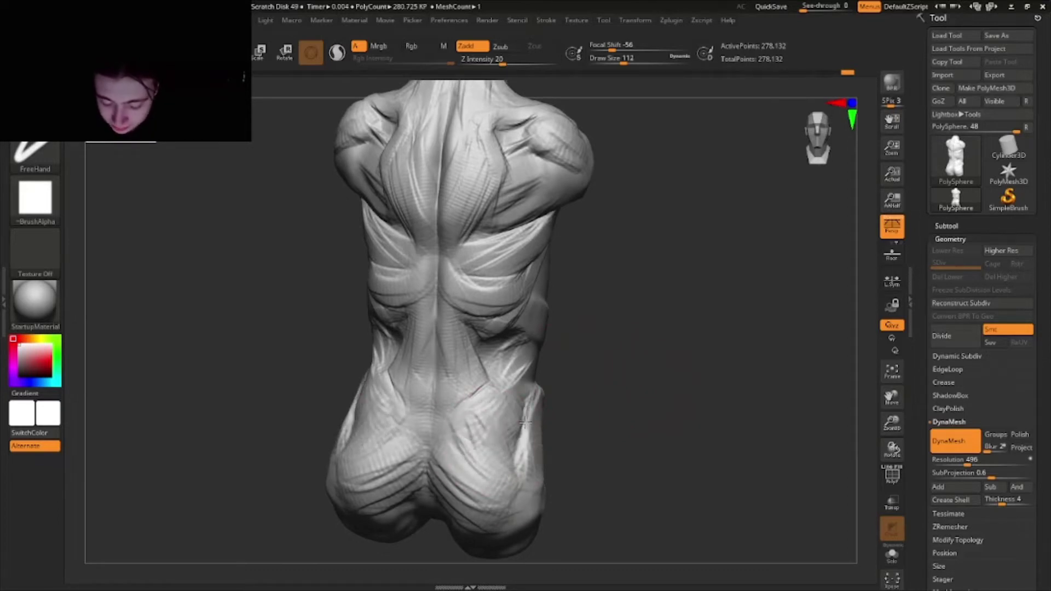
pyautogui.moveTo(463, 449)
pyautogui.mouseDown(button='right')
pyautogui.moveTo(504, 420)
pyautogui.moveTo(611, 387)
pyautogui.moveTo(603, 378)
pyautogui.moveTo(608, 407)
pyautogui.mouseUp(button='right')
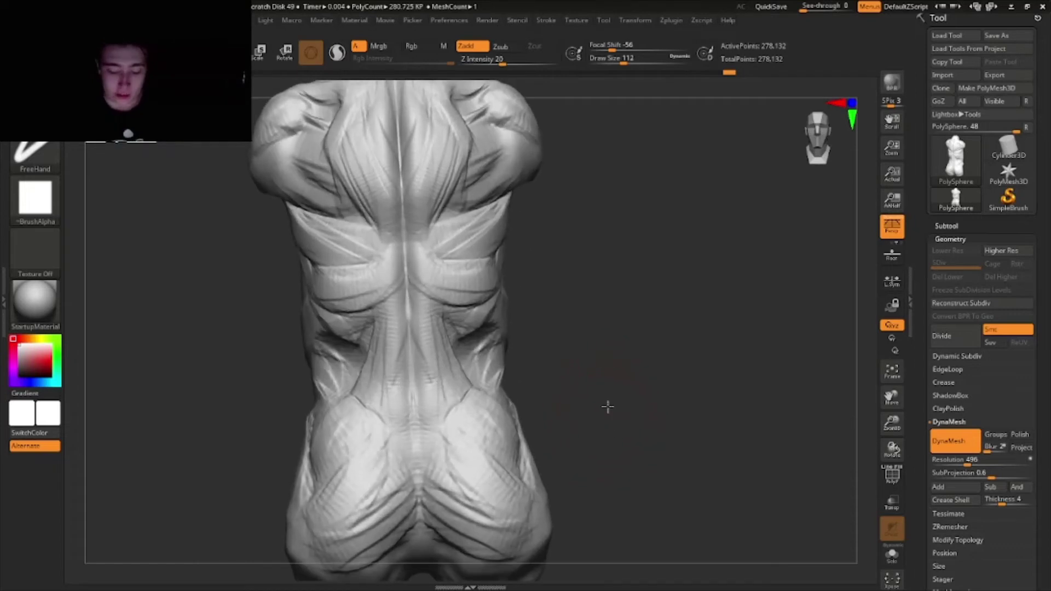
# - Carve the V-shaped border between the lower back and the glutes with the Dam Standard brush at a draw size of 112
pyautogui.press('b')
pyautogui.press('d')
pyautogui.press('s')
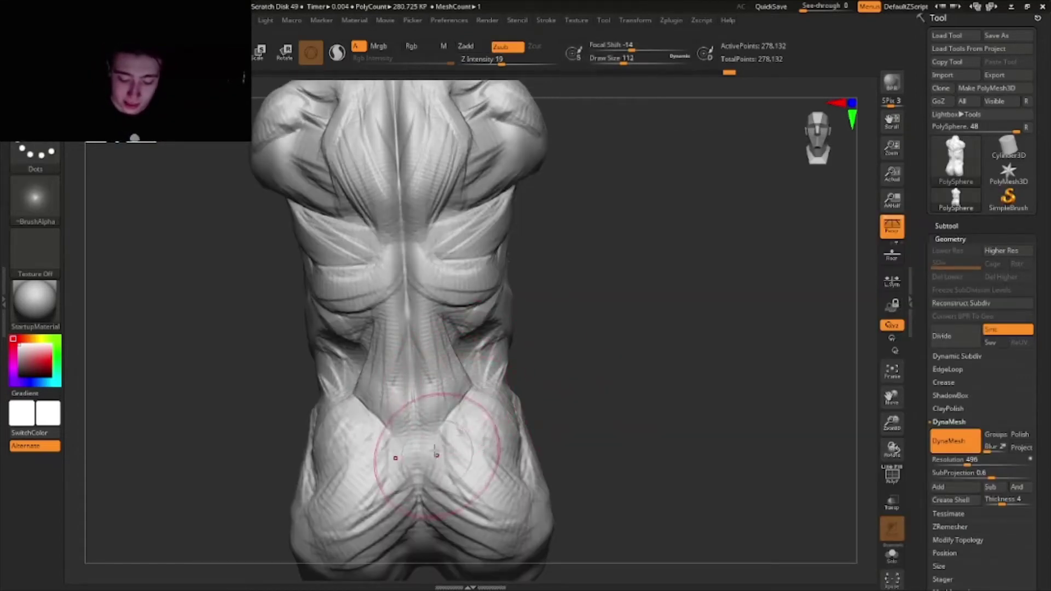
pyautogui.moveTo(499, 379); pyautogui.dragTo(523, 380, button='right')
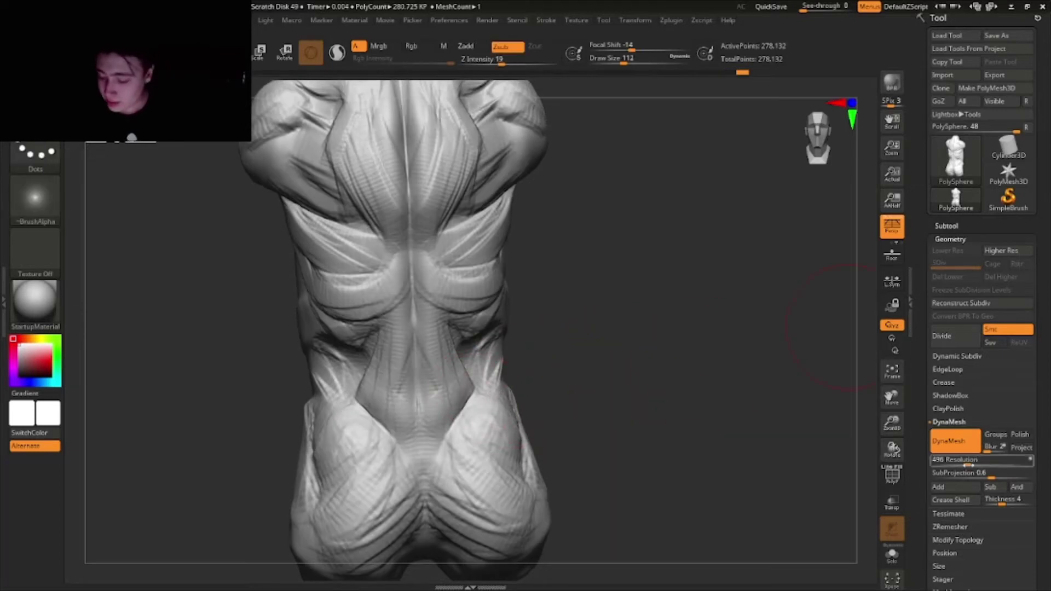
# - Set the DynaMesh resolution to 304 and remesh the torso
pyautogui.write('304')
pyautogui.press('Return')
pyautogui.keyDown('ctrl'); pyautogui.moveTo(704, 472); pyautogui.dragTo(702, 463); pyautogui.keyUp('ctrl')
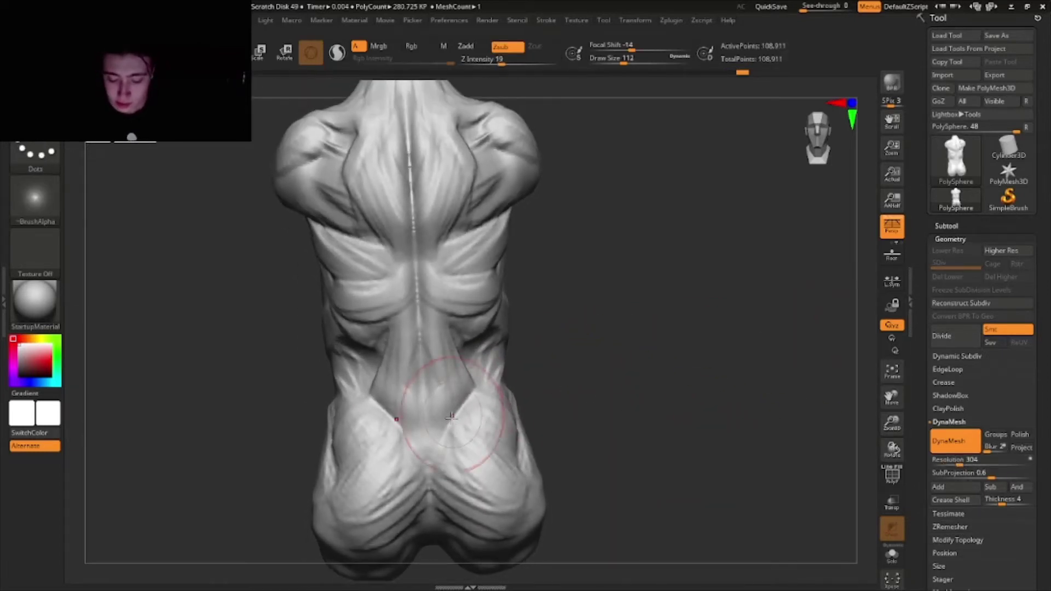
# - Reshape the torso's side profile, deepening the lower-back curve between the rib cage and the buttocks
pyautogui.moveTo(581, 375)
pyautogui.mouseDown(button='right')
pyautogui.moveTo(622, 387)
pyautogui.moveTo(617, 380)
pyautogui.mouseUp(button='right')
pyautogui.press('b')
pyautogui.press('s')
pyautogui.press('t')
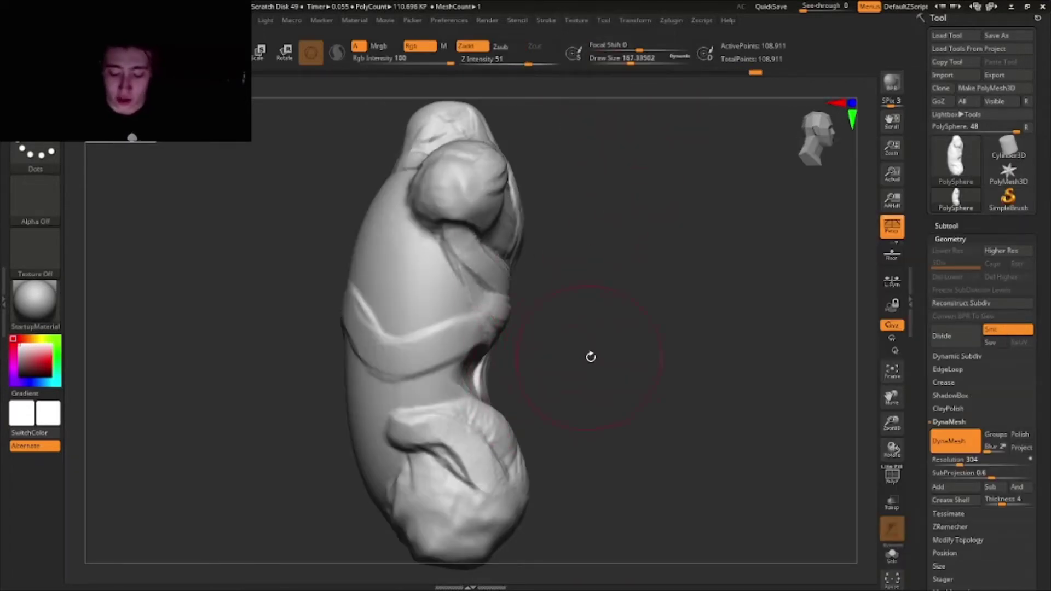
pyautogui.keyDown('ctrl'); pyautogui.moveTo(599, 352); pyautogui.dragTo(594, 393, button='right'); pyautogui.keyUp('ctrl')
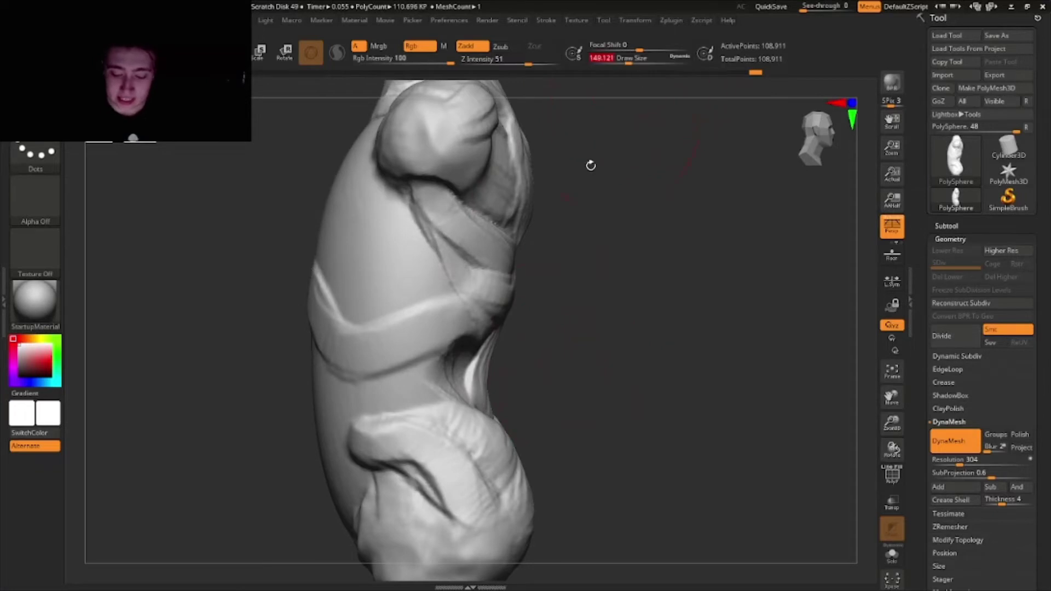
pyautogui.press('f')
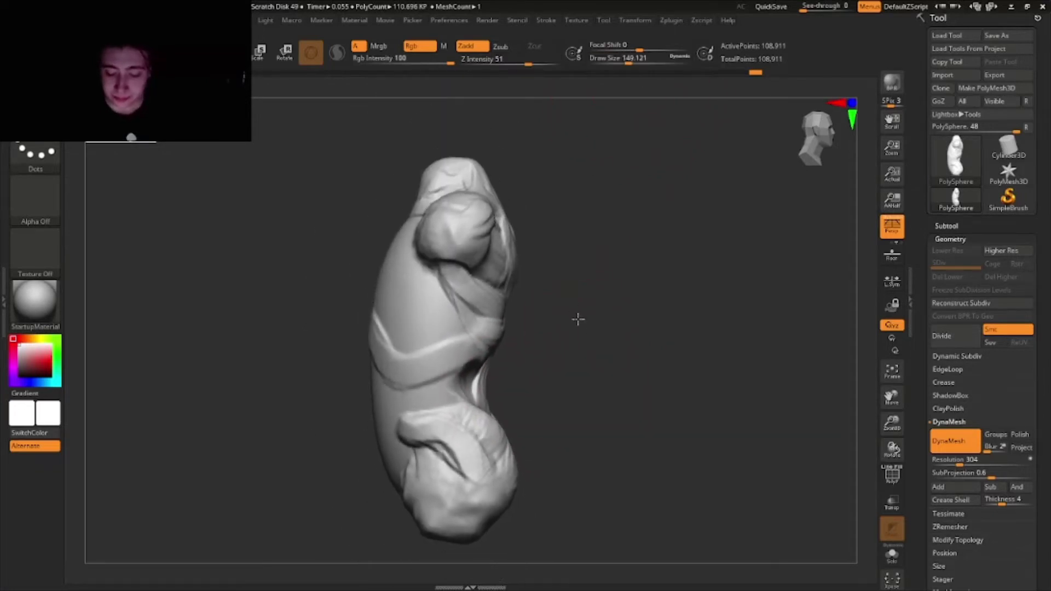
pyautogui.moveTo(578, 317); pyautogui.dragTo(521, 259, button='right')
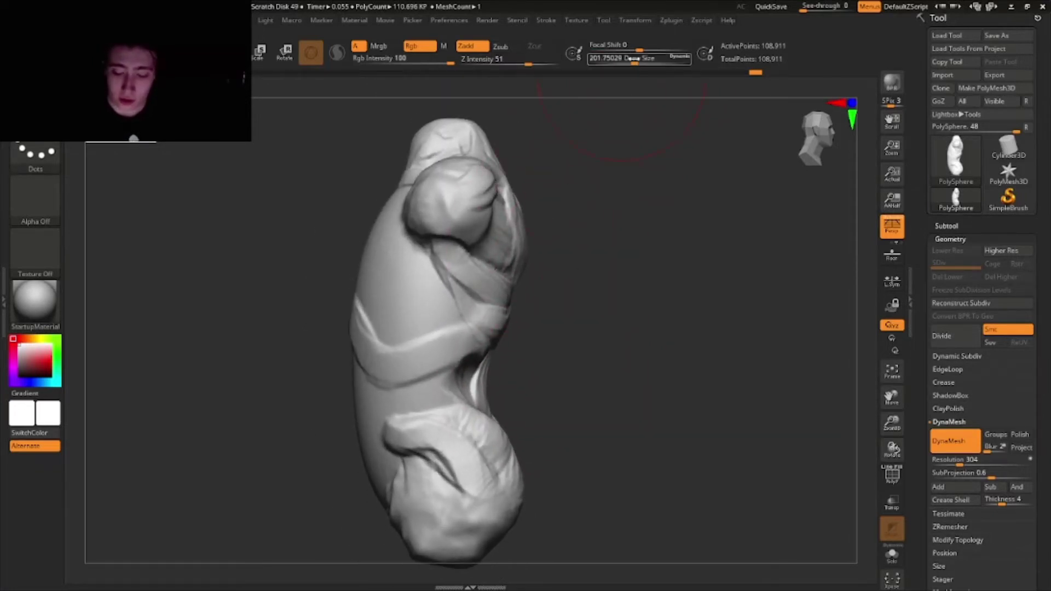
# - Pull the shoulders and upper back outward to widen them at a draw size of about 132
pyautogui.moveTo(562, 193)
pyautogui.mouseDown(button='right')
pyautogui.moveTo(561, 146)
pyautogui.moveTo(544, 227)
pyautogui.moveTo(523, 252)
pyautogui.moveTo(504, 234)
pyautogui.moveTo(570, 211)
pyautogui.moveTo(547, 242)
pyautogui.mouseUp(button='right')
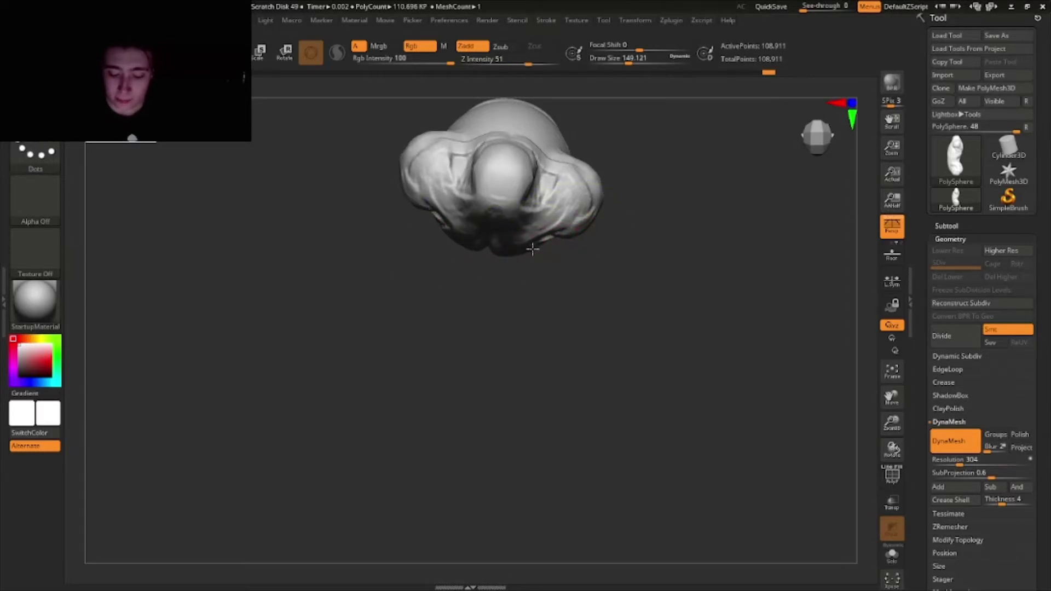
pyautogui.moveTo(532, 250)
pyautogui.mouseDown(button='right')
pyautogui.moveTo(518, 307)
pyautogui.moveTo(493, 281)
pyautogui.moveTo(528, 293)
pyautogui.moveTo(542, 212)
pyautogui.moveTo(559, 281)
pyautogui.moveTo(581, 263)
pyautogui.mouseUp(button='right')
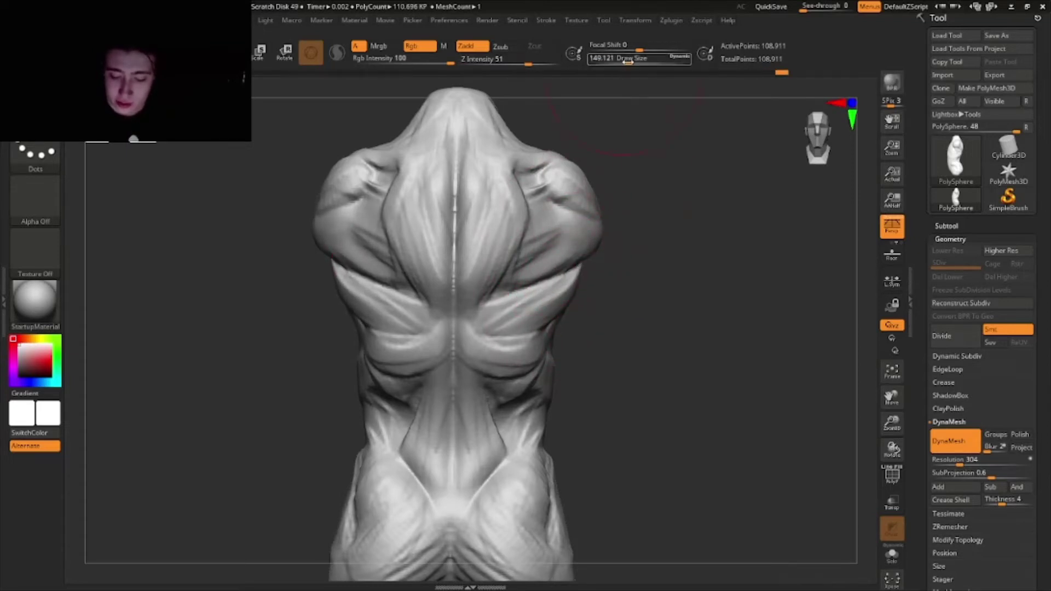
pyautogui.moveTo(627, 62); pyautogui.dragTo(641, 62)
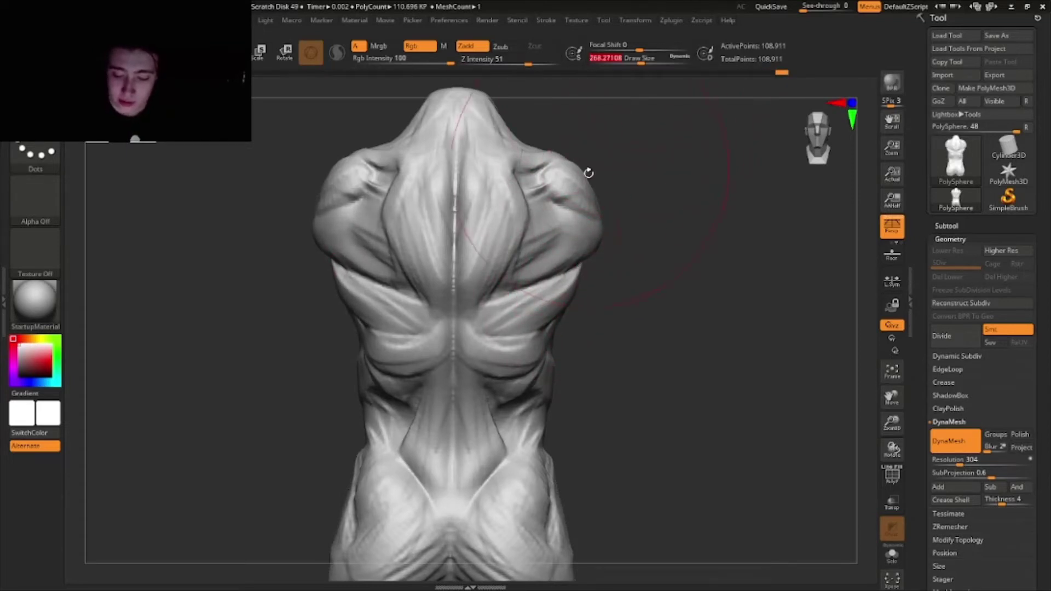
pyautogui.click(619, 62)
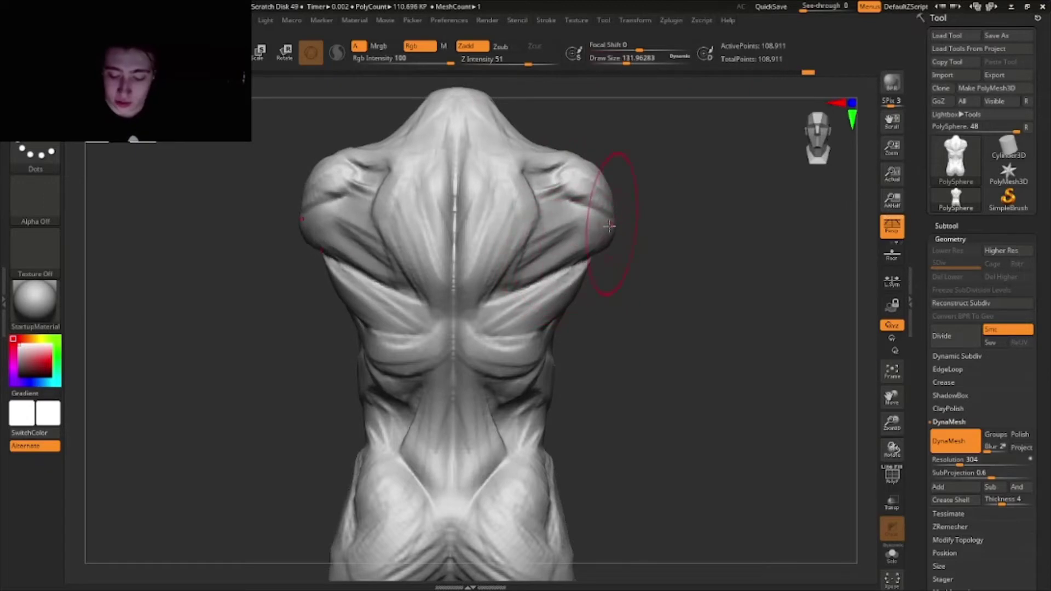
# - Build up the rear shoulder muscles with Clay Buildup strokes at a draw size of about 56
pyautogui.press('b')
pyautogui.press('c')
pyautogui.press('b')
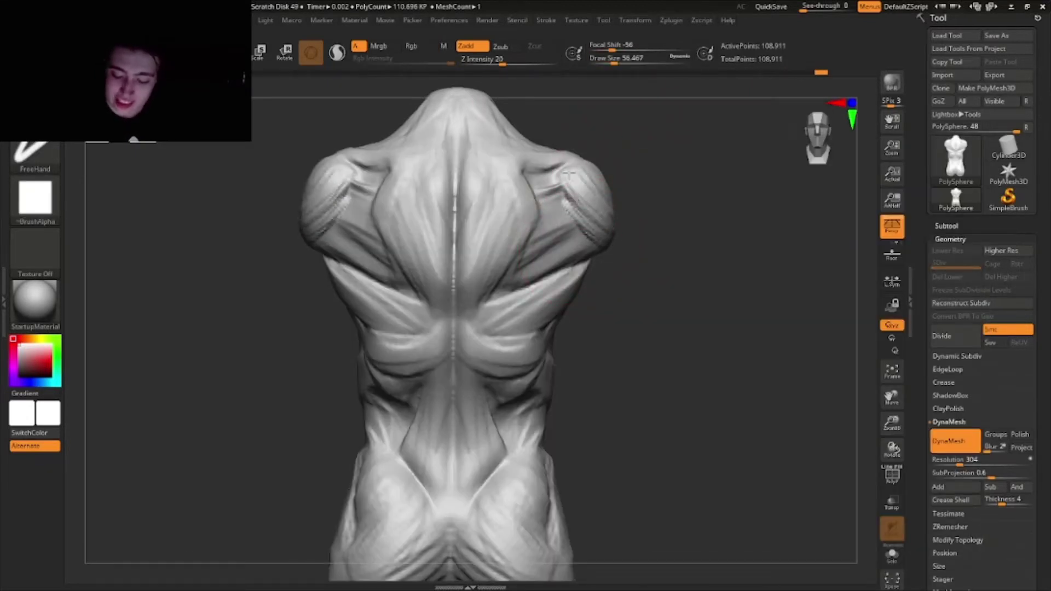
pyautogui.moveTo(622, 187)
pyautogui.mouseDown()
pyautogui.moveTo(605, 228)
pyautogui.moveTo(694, 323)
pyautogui.mouseUp()
# - Reshape the lats, mid-back and shoulder-blade muscles from behind, broadening the upper back at a draw size of about 120
pyautogui.press('b')
pyautogui.press('s')
pyautogui.press('t')
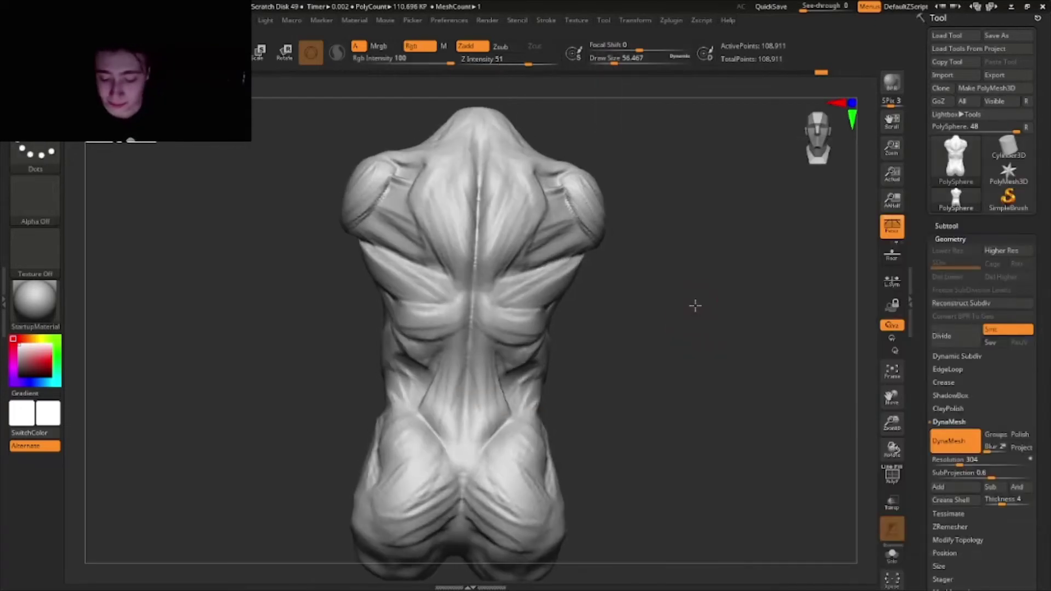
pyautogui.moveTo(613, 59); pyautogui.dragTo(624, 58)
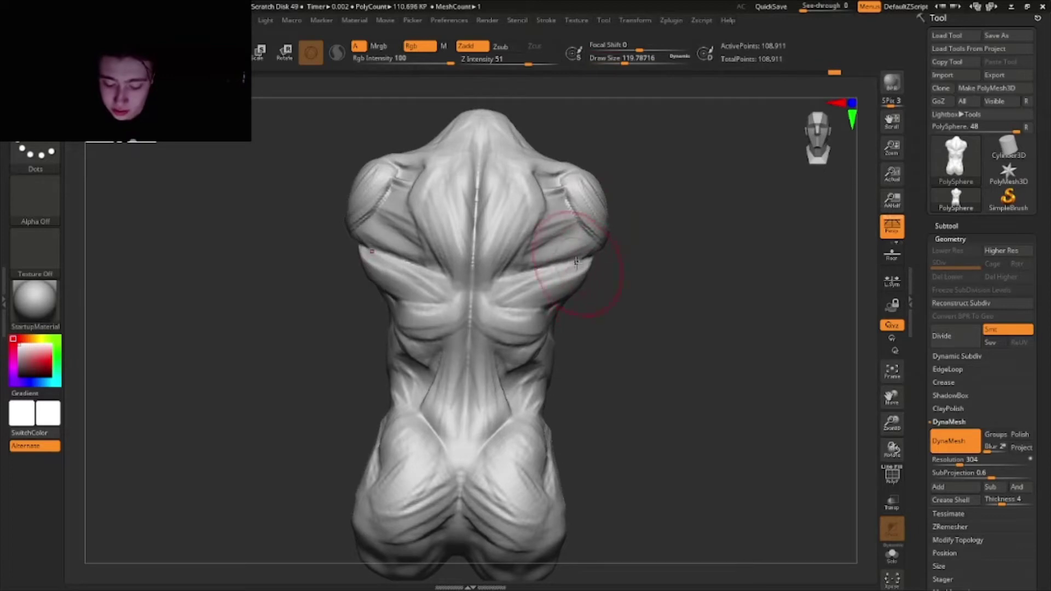
pyautogui.moveTo(561, 296)
pyautogui.mouseDown()
pyautogui.moveTo(564, 286)
pyautogui.moveTo(524, 348)
pyautogui.moveTo(486, 327)
pyautogui.moveTo(493, 281)
pyautogui.mouseUp()
pyautogui.moveTo(493, 282); pyautogui.dragTo(493, 270, button='right')
pyautogui.moveTo(493, 270); pyautogui.dragTo(481, 258)
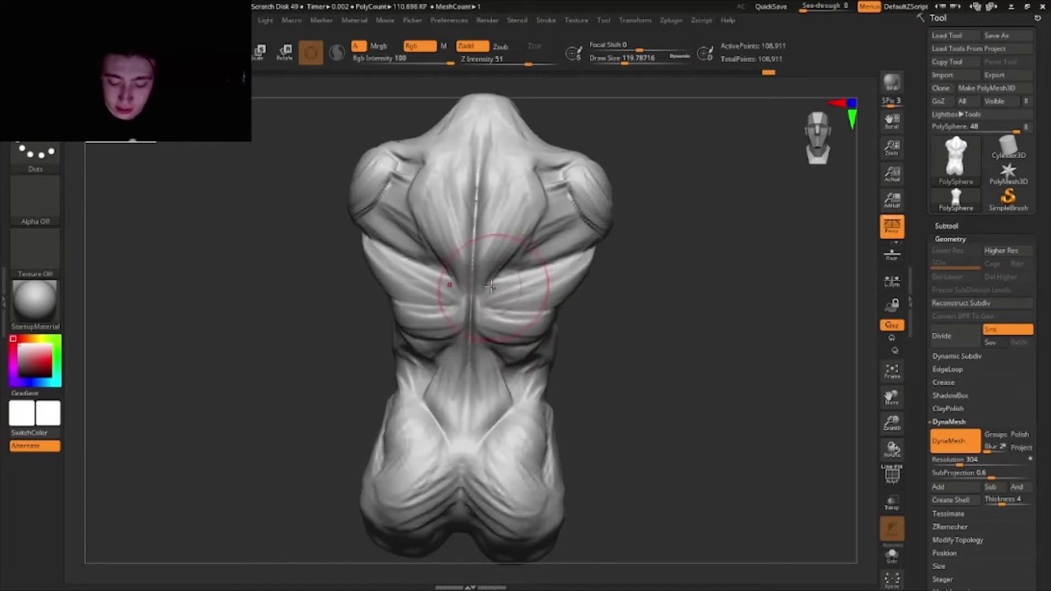
pyautogui.moveTo(481, 258); pyautogui.dragTo(512, 252, button='right')
pyautogui.moveTo(512, 252); pyautogui.dragTo(506, 271)
pyautogui.moveTo(506, 271); pyautogui.dragTo(543, 219, button='right')
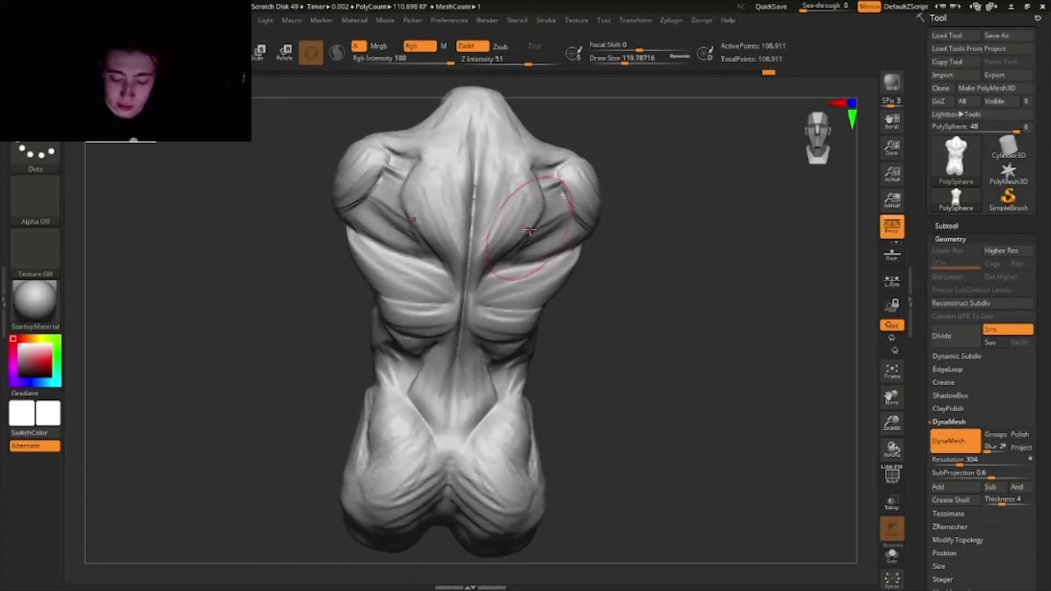
pyautogui.moveTo(553, 181)
pyautogui.keyDown('ctrl'); pyautogui.keyDown('shift'); pyautogui.mouseDown()
pyautogui.moveTo(487, 318)
pyautogui.moveTo(561, 204)
pyautogui.mouseUp(); pyautogui.keyUp('shift'); pyautogui.keyUp('ctrl')
# - Refine the outline of the rib cage and waist from the front at draw sizes of about 182 and 262
pyautogui.moveTo(700, 286)
pyautogui.mouseDown(button='right')
pyautogui.moveTo(717, 253)
pyautogui.moveTo(657, 208)
pyautogui.moveTo(607, 109)
pyautogui.mouseUp(button='right')
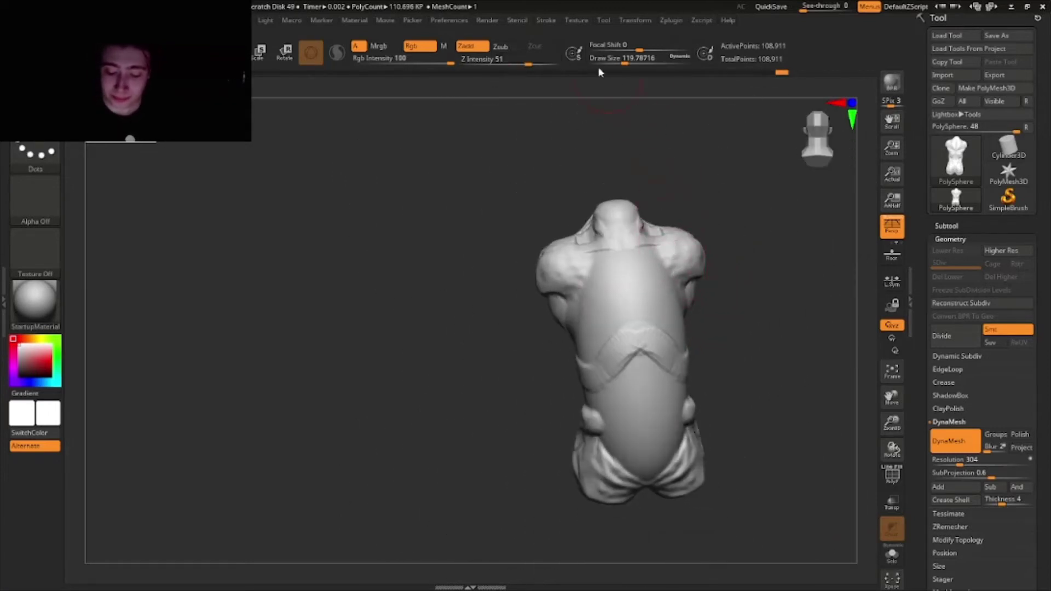
pyautogui.moveTo(598, 67); pyautogui.dragTo(623, 112)
pyautogui.moveTo(622, 113); pyautogui.dragTo(581, 324, button='right')
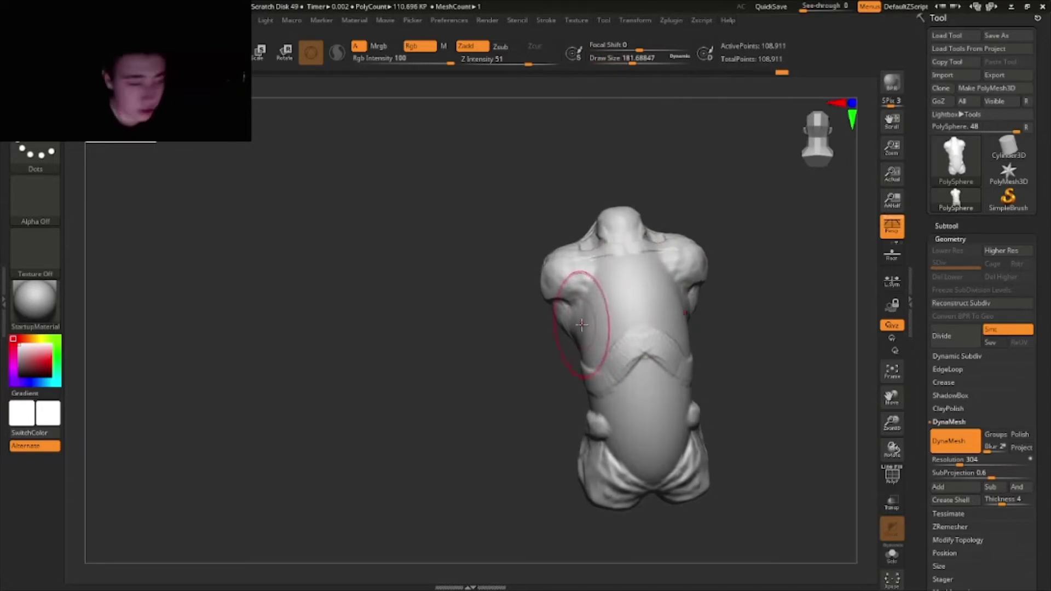
pyautogui.moveTo(578, 315); pyautogui.dragTo(578, 322)
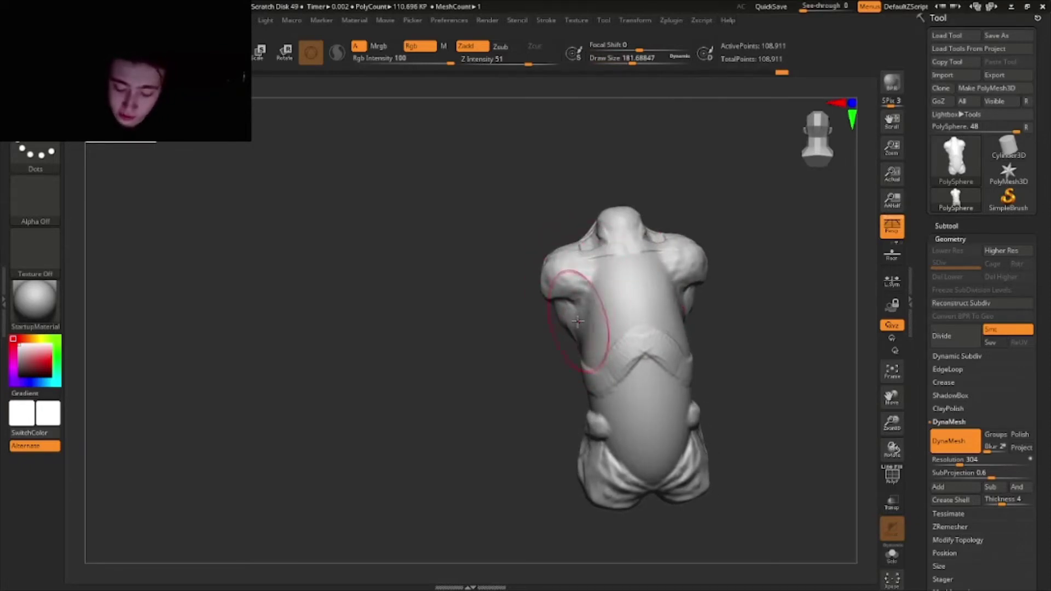
pyautogui.moveTo(558, 318)
pyautogui.mouseDown(button='right')
pyautogui.moveTo(646, 284)
pyautogui.moveTo(741, 308)
pyautogui.moveTo(748, 324)
pyautogui.moveTo(680, 317)
pyautogui.mouseUp(button='right')
pyautogui.press(']')
pyautogui.press(']')
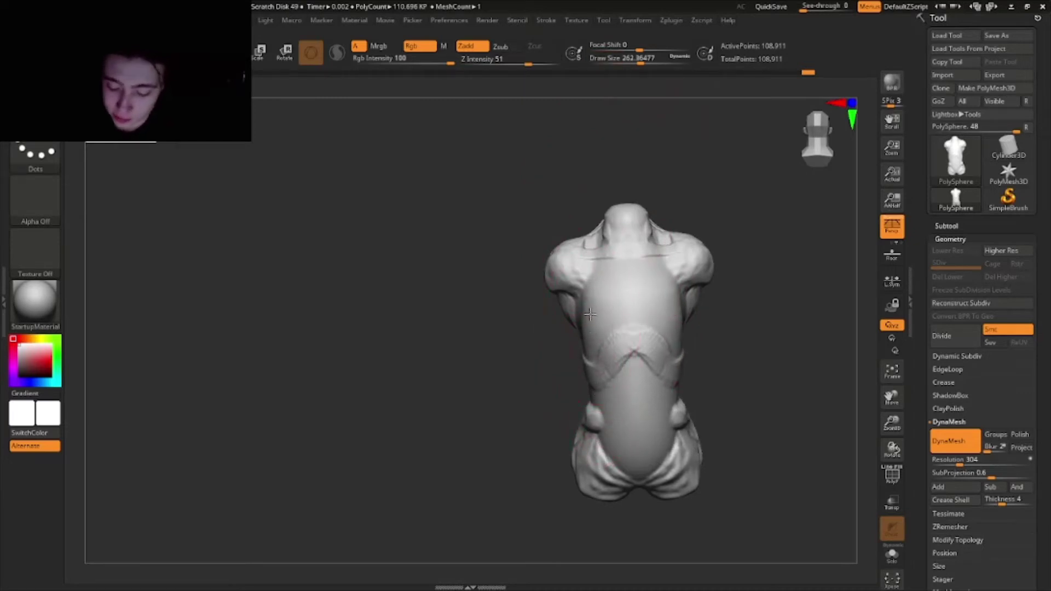
# - Pull the lats outward below the armpits at a draw size of about 149 and adjust the back's side profile at about 192
pyautogui.moveTo(594, 336)
pyautogui.mouseDown(button='right')
pyautogui.moveTo(716, 294)
pyautogui.moveTo(661, 85)
pyautogui.mouseUp(button='right')
pyautogui.press('[')
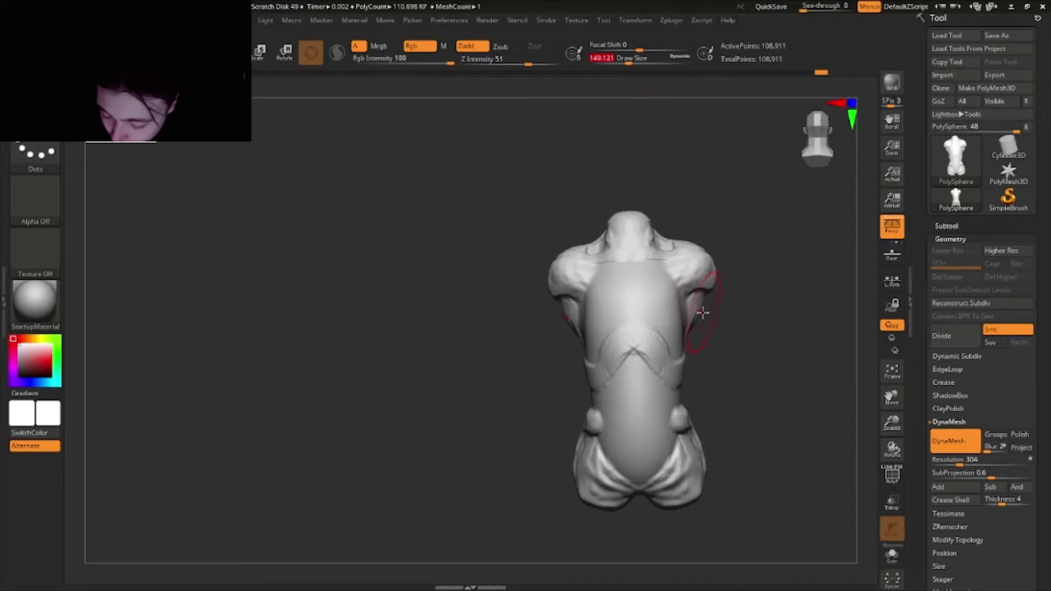
pyautogui.moveTo(719, 311)
pyautogui.mouseDown()
pyautogui.moveTo(707, 312)
pyautogui.moveTo(728, 316)
pyautogui.moveTo(700, 307)
pyautogui.moveTo(777, 261)
pyautogui.moveTo(777, 273)
pyautogui.mouseUp()
pyautogui.moveTo(681, 223)
pyautogui.mouseDown()
pyautogui.moveTo(645, 303)
pyautogui.moveTo(610, 317)
pyautogui.moveTo(639, 293)
pyautogui.moveTo(561, 329)
pyautogui.moveTo(618, 350)
pyautogui.moveTo(636, 383)
pyautogui.mouseUp()
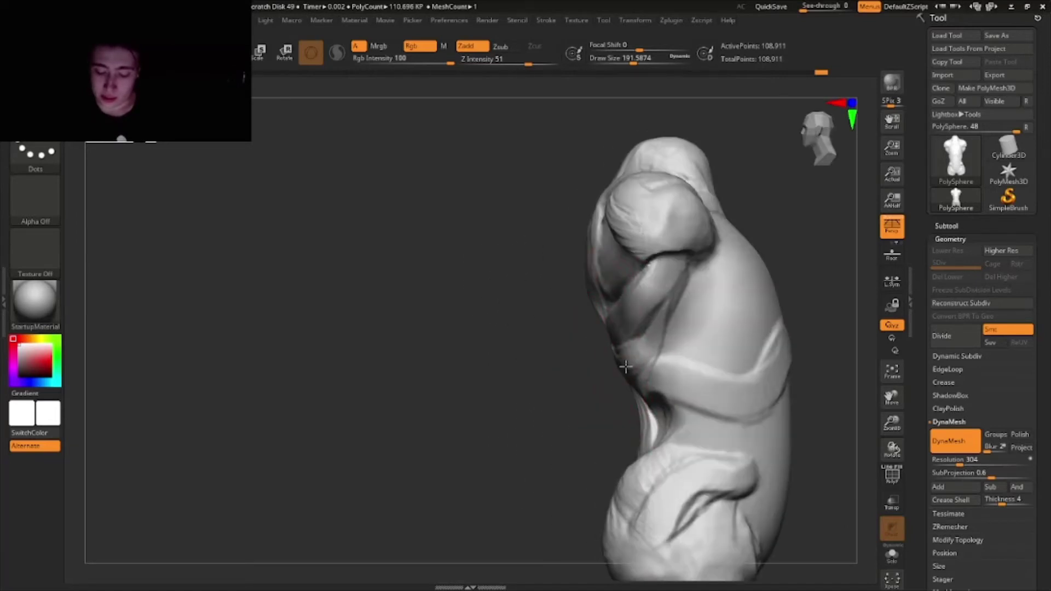
pyautogui.moveTo(635, 383)
pyautogui.mouseDown(button='right')
pyautogui.moveTo(657, 376)
pyautogui.moveTo(681, 258)
pyautogui.moveTo(696, 329)
pyautogui.mouseUp(button='right')
# - Switch to a subtractive flattening brush and plane the shoulders and buttocks at a draw size of about 192
pyautogui.press('b')
pyautogui.click(684, 515)
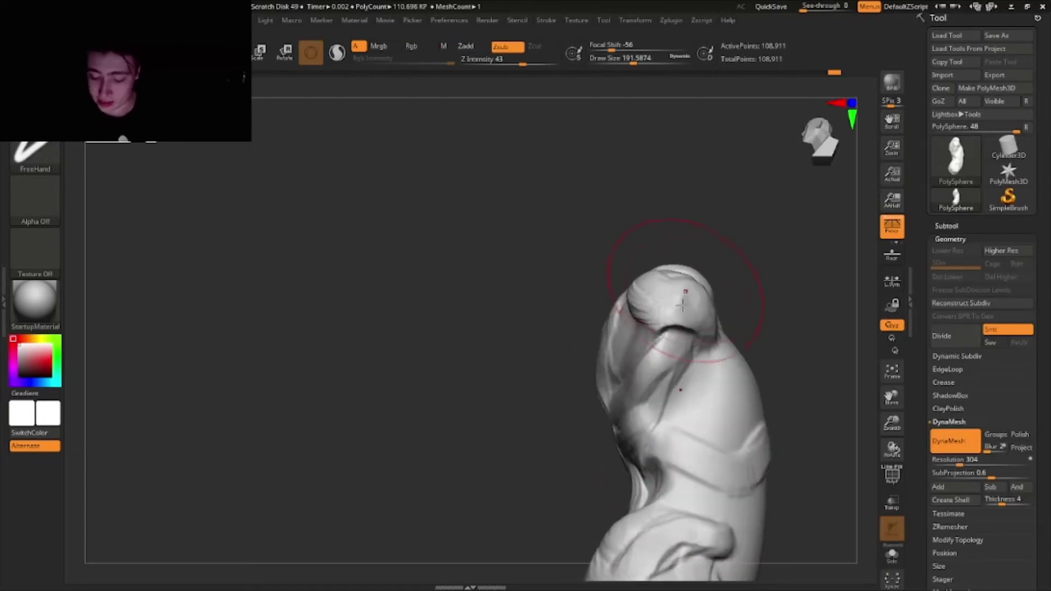
pyautogui.moveTo(680, 328)
pyautogui.mouseDown()
pyautogui.moveTo(678, 295)
pyautogui.moveTo(675, 318)
pyautogui.mouseUp()
pyautogui.moveTo(677, 295)
pyautogui.mouseDown(button='right')
pyautogui.moveTo(674, 397)
pyautogui.moveTo(648, 322)
pyautogui.moveTo(597, 284)
pyautogui.mouseUp(button='right')
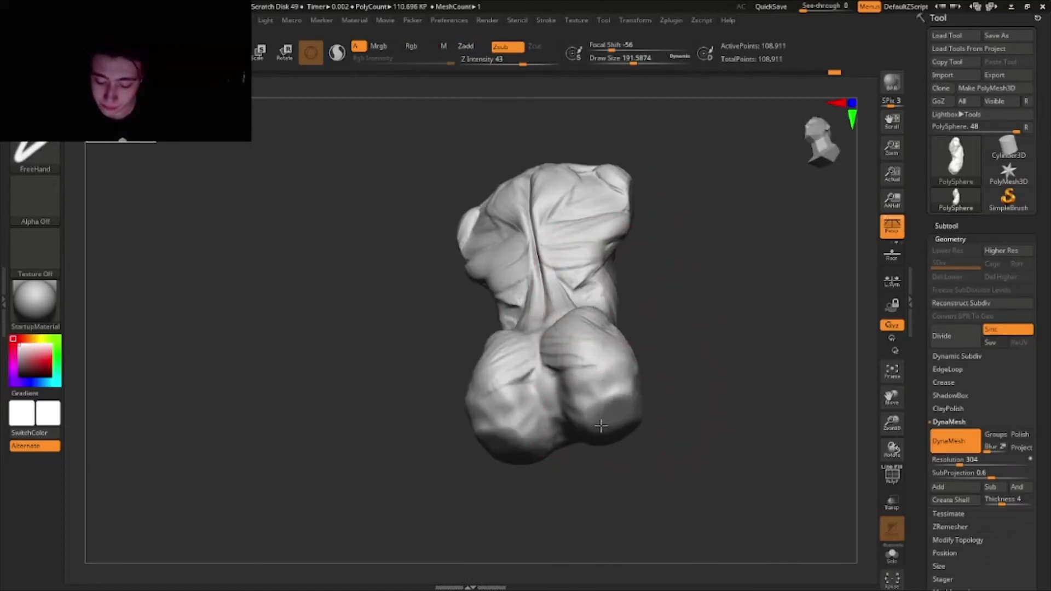
pyautogui.moveTo(601, 426); pyautogui.dragTo(614, 405)
pyautogui.moveTo(604, 405)
pyautogui.mouseDown(button='right')
pyautogui.moveTo(745, 354)
pyautogui.moveTo(730, 298)
pyautogui.moveTo(656, 363)
pyautogui.mouseUp(button='right')
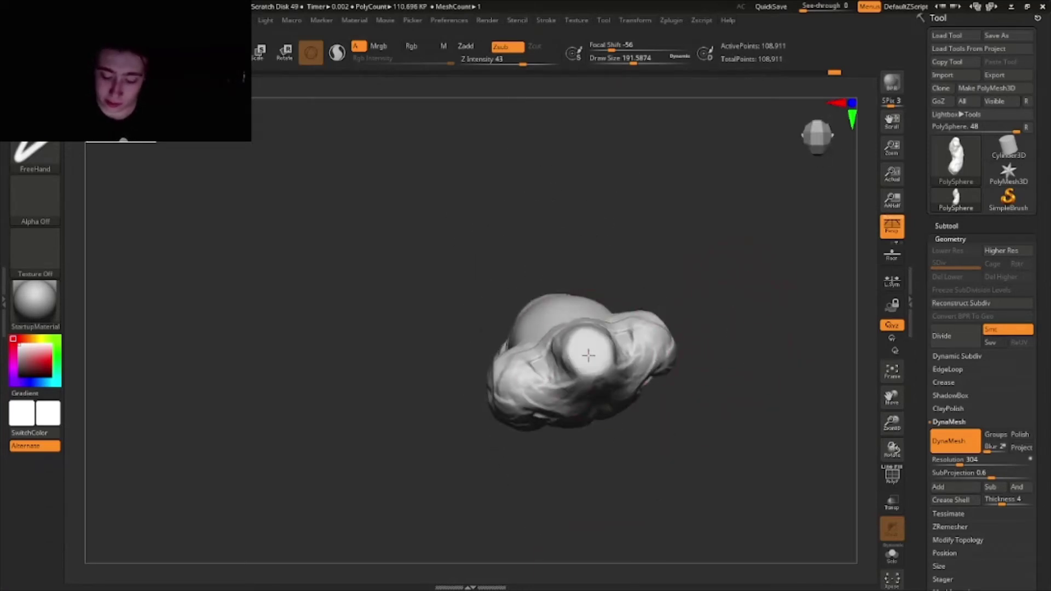
pyautogui.moveTo(595, 377)
pyautogui.mouseDown(button='right')
pyautogui.moveTo(737, 331)
pyautogui.moveTo(737, 367)
pyautogui.moveTo(636, 58)
pyautogui.mouseUp(button='right')
# - Smooth the muscle detail across the whole back and glutes at a draw size of about 743
pyautogui.moveTo(635, 58); pyautogui.dragTo(674, 58)
pyautogui.keyDown('shift'); pyautogui.moveTo(545, 241); pyautogui.dragTo(548, 391); pyautogui.keyUp('shift')
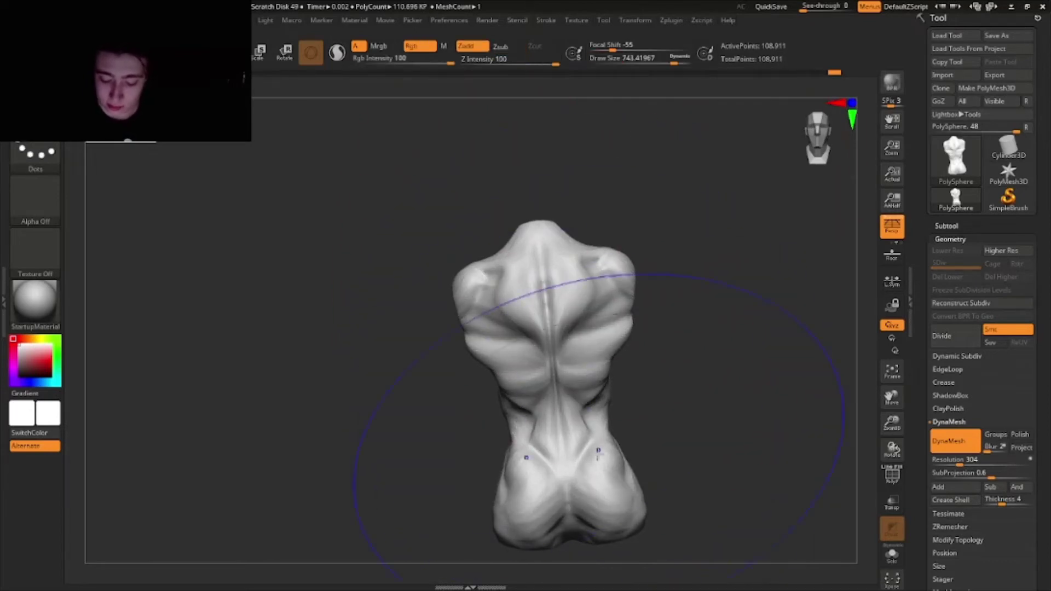
pyautogui.keyDown('shift'); pyautogui.moveTo(482, 296); pyautogui.dragTo(598, 377); pyautogui.keyUp('shift')
pyautogui.moveTo(598, 377); pyautogui.dragTo(659, 329, button='right')
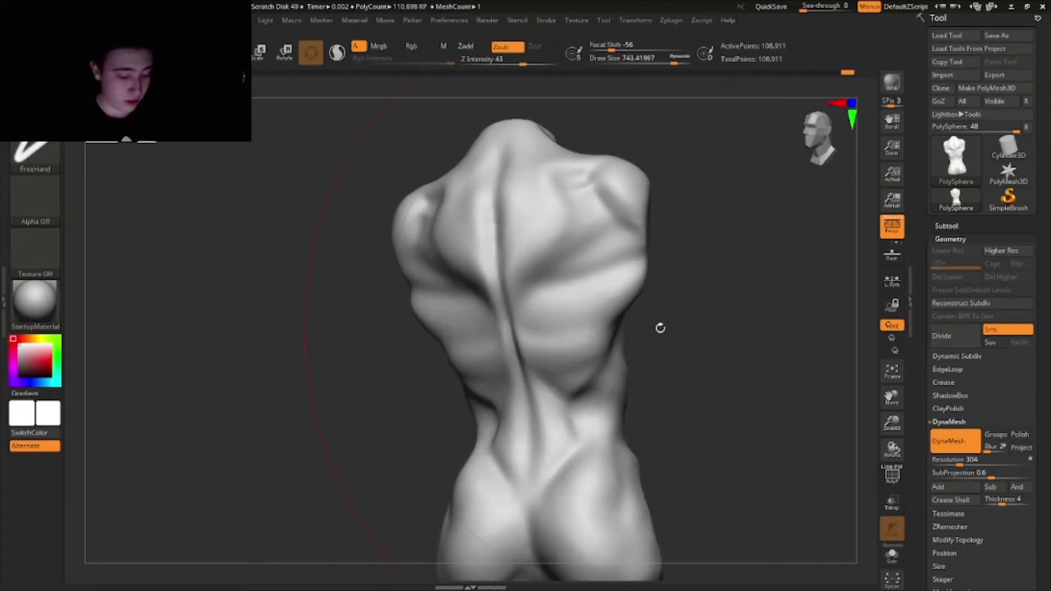
# - Set the subtractive flattening brush's draw size to about 154 and plane the upper back around the shoulder blades
pyautogui.press('b')
pyautogui.click(696, 518)
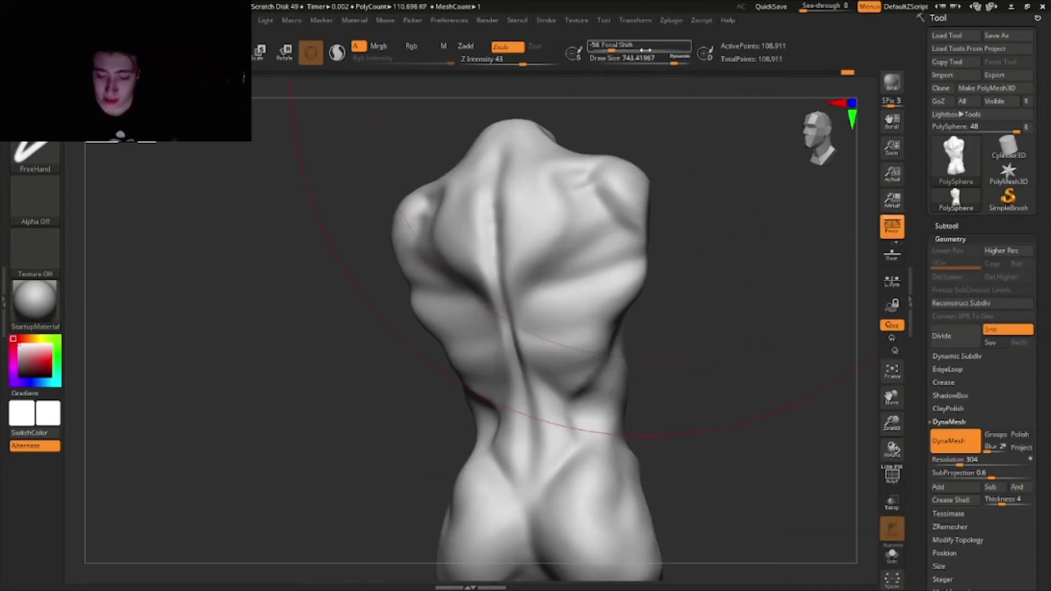
pyautogui.moveTo(848, 71)
pyautogui.mouseDown()
pyautogui.moveTo(627, 75)
pyautogui.moveTo(883, 81)
pyautogui.mouseUp()
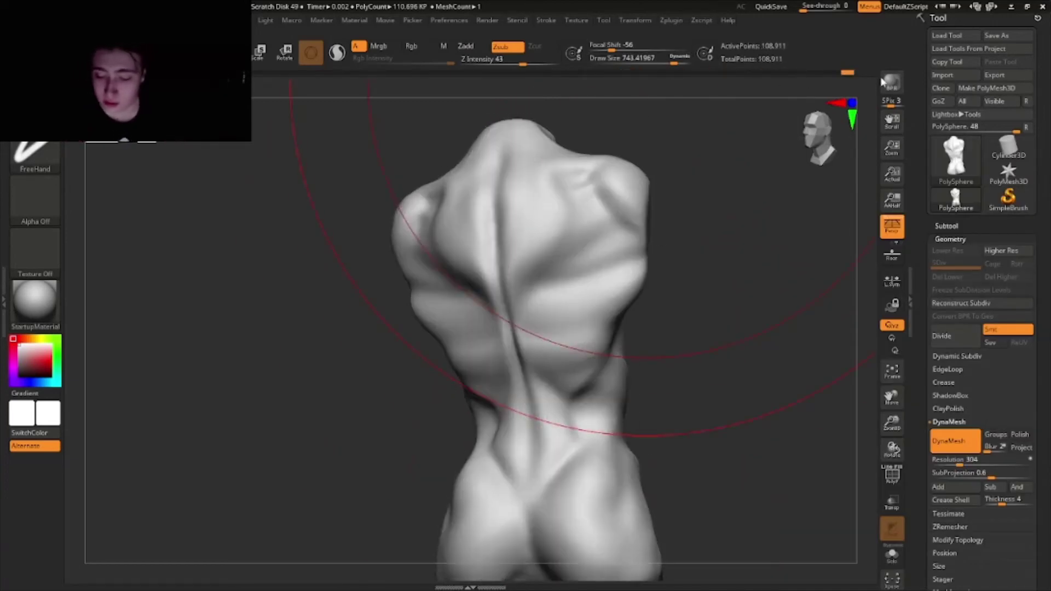
pyautogui.click(631, 64)
pyautogui.moveTo(603, 106)
pyautogui.keyDown('shift'); pyautogui.mouseDown(button='right')
pyautogui.moveTo(557, 263)
pyautogui.moveTo(531, 235)
pyautogui.mouseUp(button='right'); pyautogui.keyUp('shift')
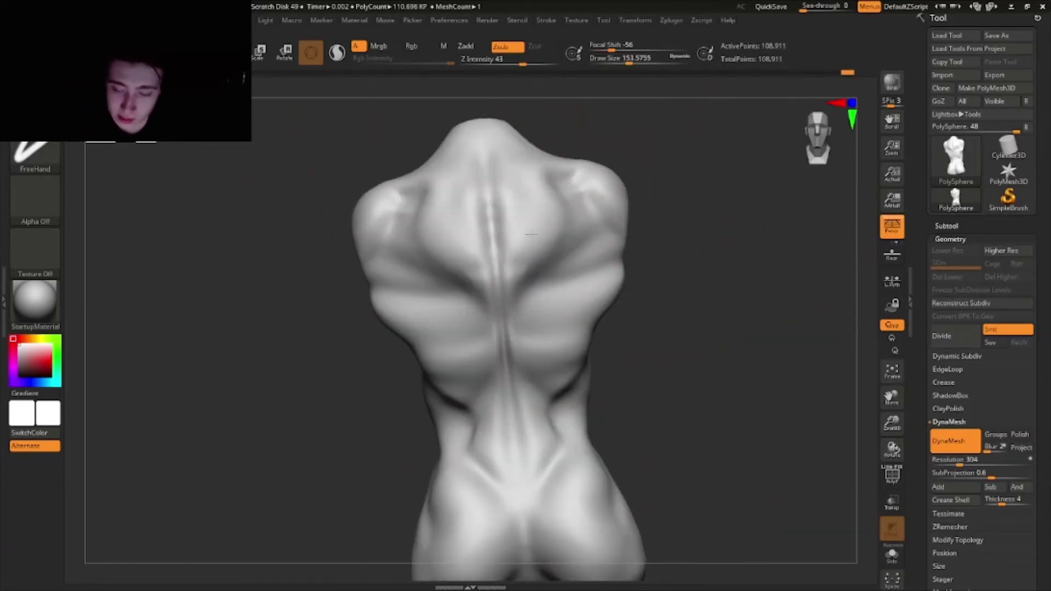
pyautogui.moveTo(527, 264)
pyautogui.mouseDown()
pyautogui.moveTo(469, 223)
pyautogui.moveTo(504, 208)
pyautogui.moveTo(538, 211)
pyautogui.moveTo(533, 228)
pyautogui.mouseUp()
pyautogui.moveTo(533, 228)
pyautogui.mouseDown(button='right')
pyautogui.moveTo(562, 152)
pyautogui.moveTo(554, 261)
pyautogui.mouseUp(button='right')
pyautogui.moveTo(511, 206)
pyautogui.mouseDown(button='right')
pyautogui.moveTo(609, 299)
pyautogui.moveTo(594, 348)
pyautogui.moveTo(564, 387)
pyautogui.mouseUp(button='right')
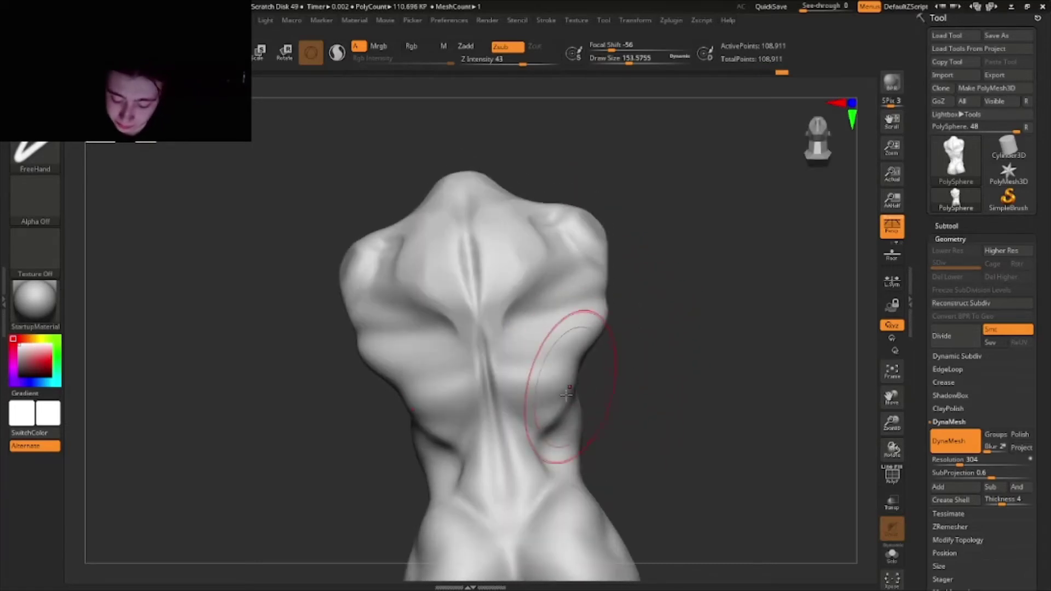
# - Plane the lats and lower rib cage from the back at a draw size of about 154
pyautogui.moveTo(608, 323)
pyautogui.mouseDown(button='right')
pyautogui.moveTo(636, 325)
pyautogui.moveTo(611, 327)
pyautogui.moveTo(600, 315)
pyautogui.mouseUp(button='right')
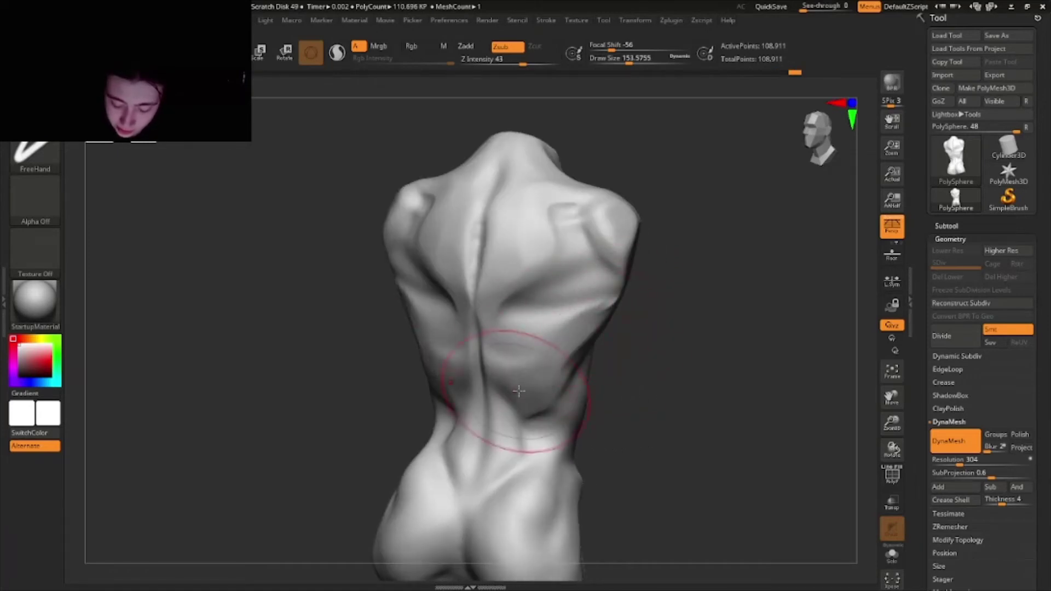
pyautogui.moveTo(519, 391); pyautogui.dragTo(541, 370, button='right')
pyautogui.moveTo(802, 74); pyautogui.dragTo(751, 86)
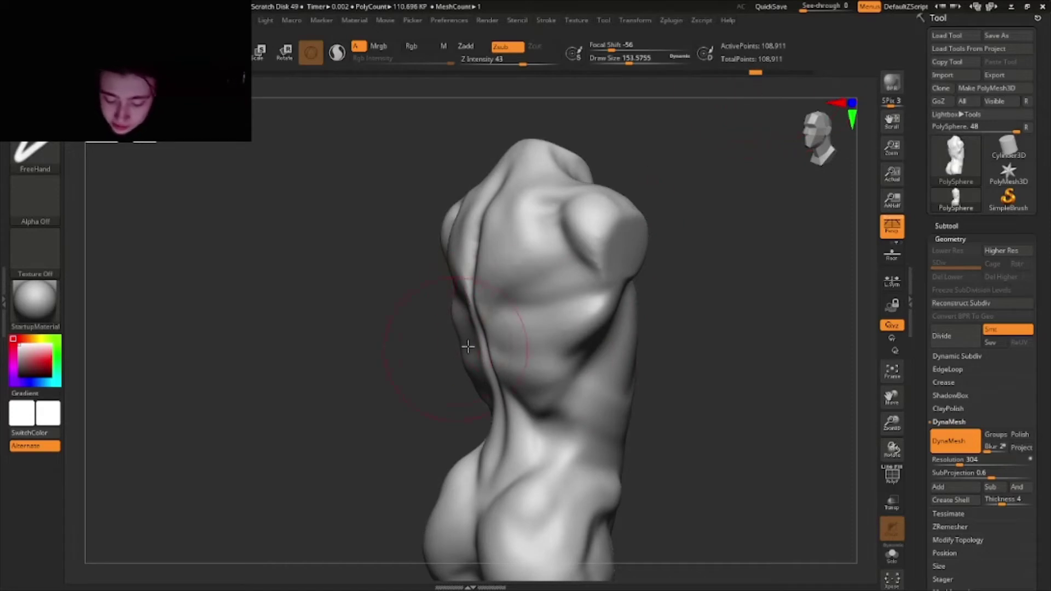
pyautogui.moveTo(758, 71); pyautogui.dragTo(832, 81)
pyautogui.moveTo(685, 298); pyautogui.dragTo(542, 398)
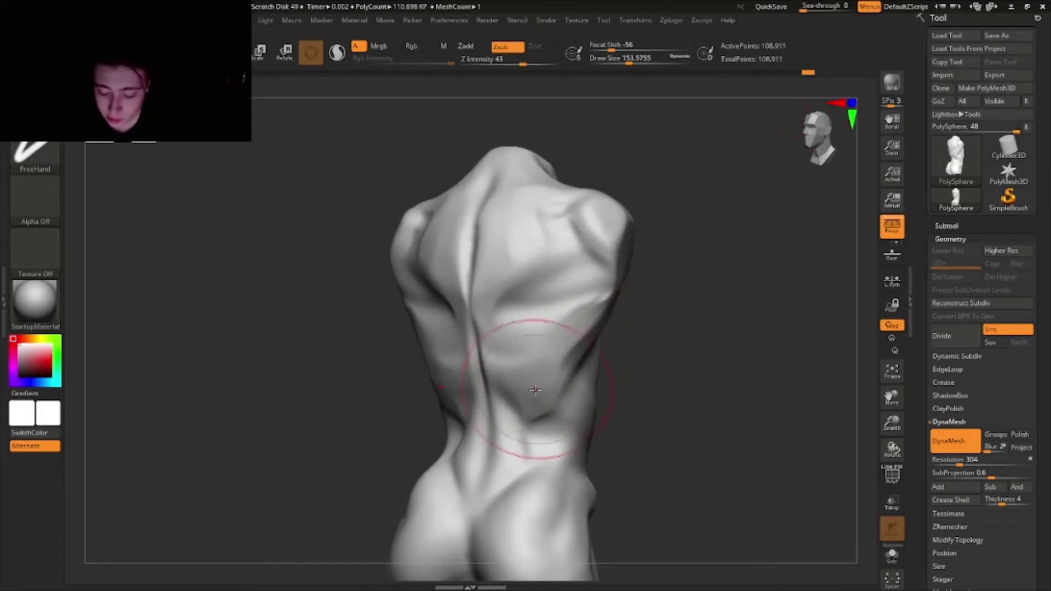
pyautogui.moveTo(595, 311); pyautogui.dragTo(587, 345)
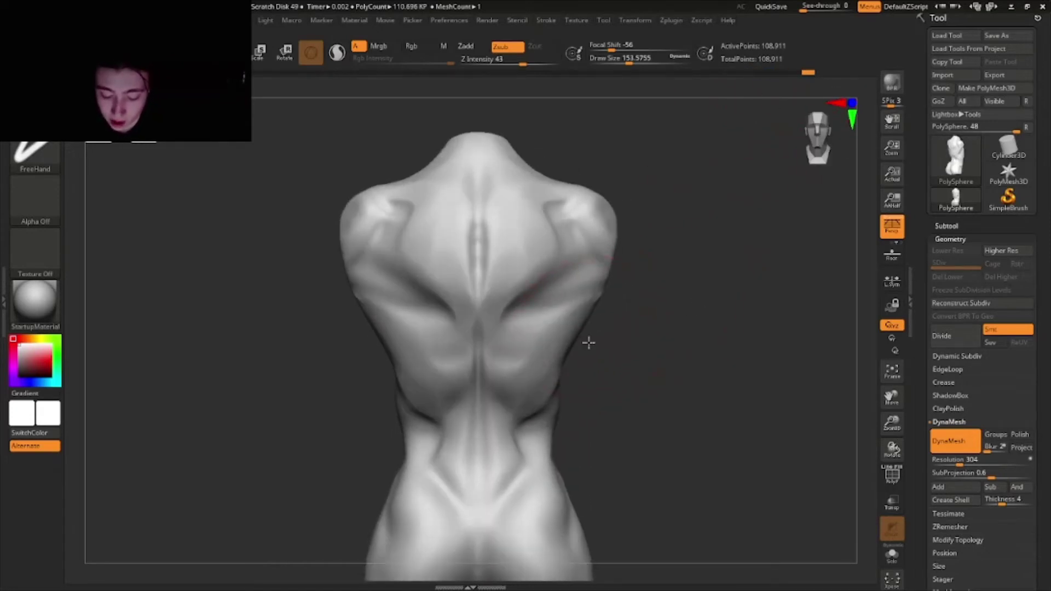
# - Carve the spine groove and a diamond-shaped outline at the base of the neck with DamStandard at a draw size of about 59
pyautogui.moveTo(662, 312)
pyautogui.keyDown('alt'); pyautogui.mouseDown()
pyautogui.moveTo(675, 328)
pyautogui.moveTo(669, 316)
pyautogui.moveTo(630, 340)
pyautogui.moveTo(537, 359)
pyautogui.mouseUp(); pyautogui.keyUp('alt')
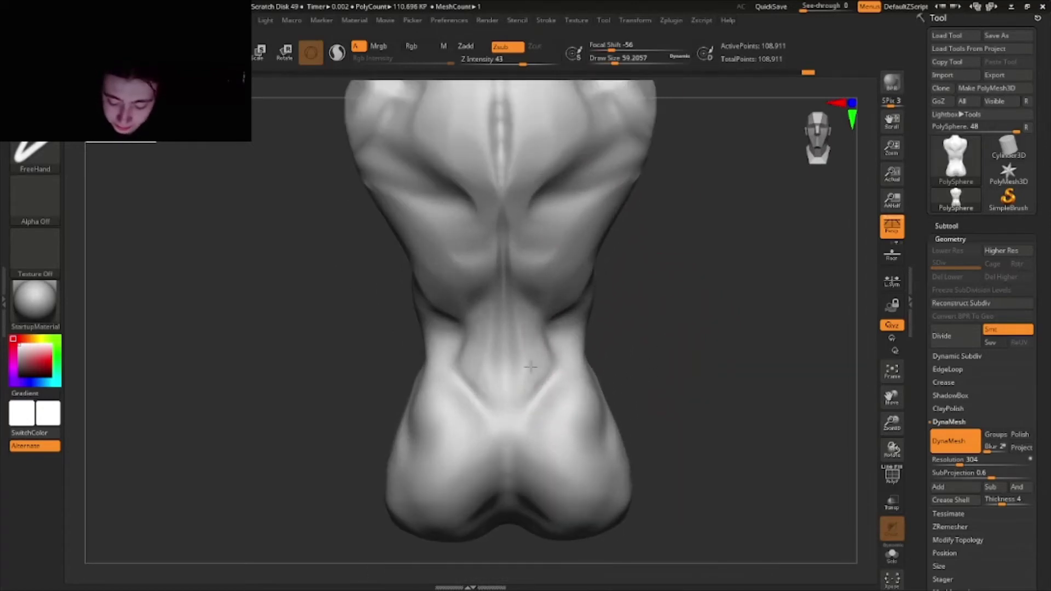
pyautogui.press('b')
pyautogui.press('s')
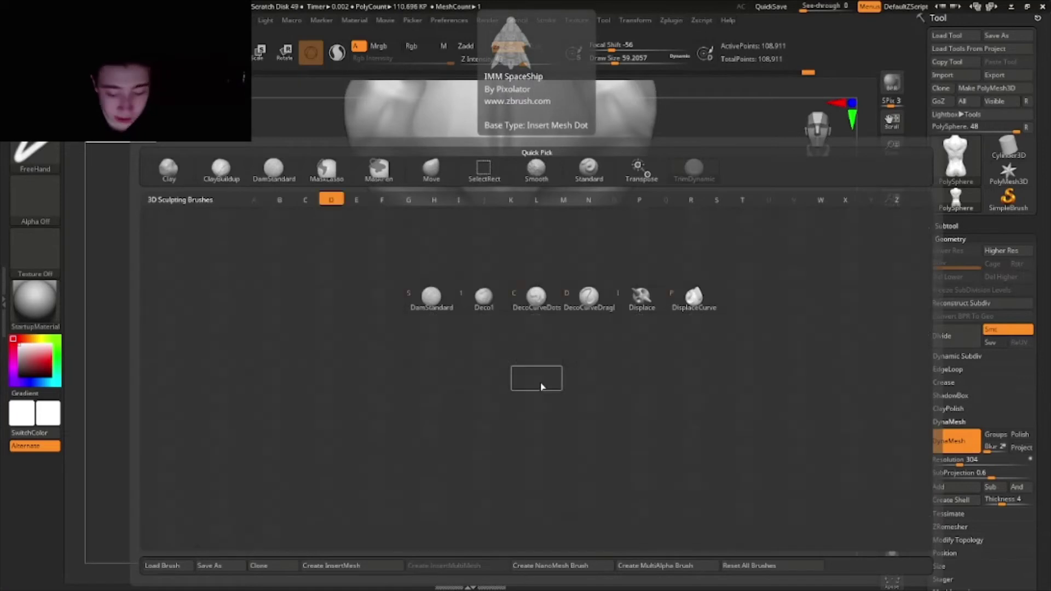
pyautogui.press('t')
pyautogui.moveTo(528, 294); pyautogui.dragTo(501, 199, button='right')
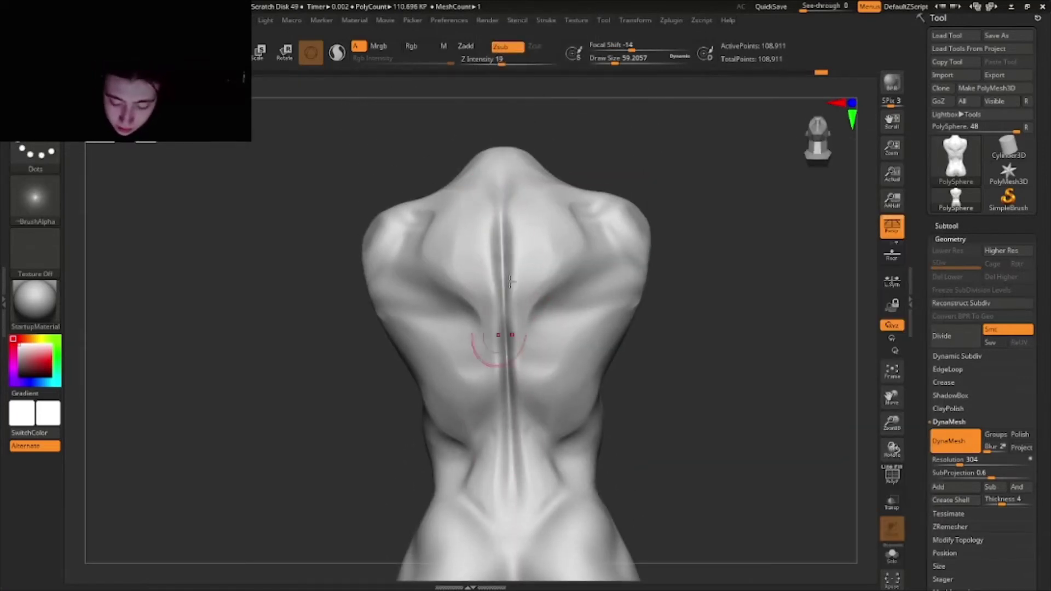
pyautogui.moveTo(509, 280); pyautogui.dragTo(517, 324, button='right')
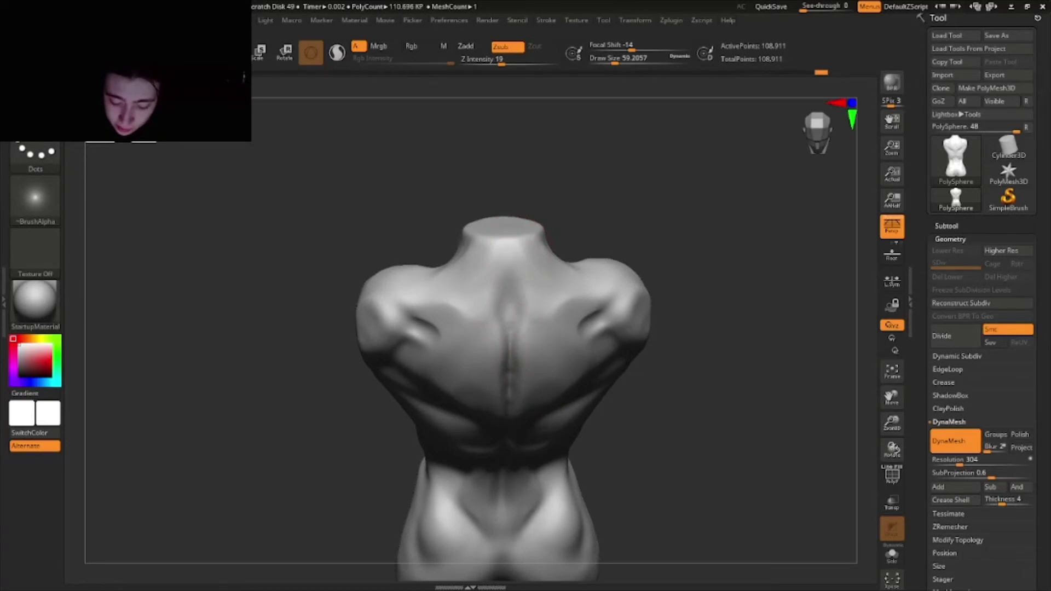
pyautogui.moveTo(470, 296); pyautogui.dragTo(548, 293)
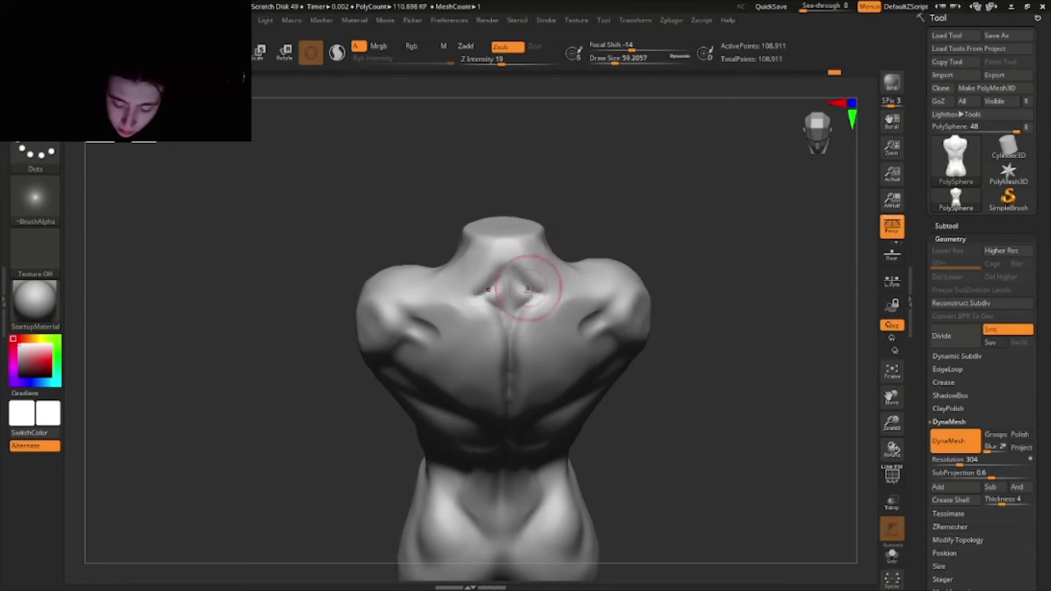
# - Build up the protruding vertebra at the base of the neck with ClayBuildup
pyautogui.moveTo(511, 252)
pyautogui.mouseDown(button='right')
pyautogui.moveTo(521, 305)
pyautogui.moveTo(597, 155)
pyautogui.mouseUp(button='right')
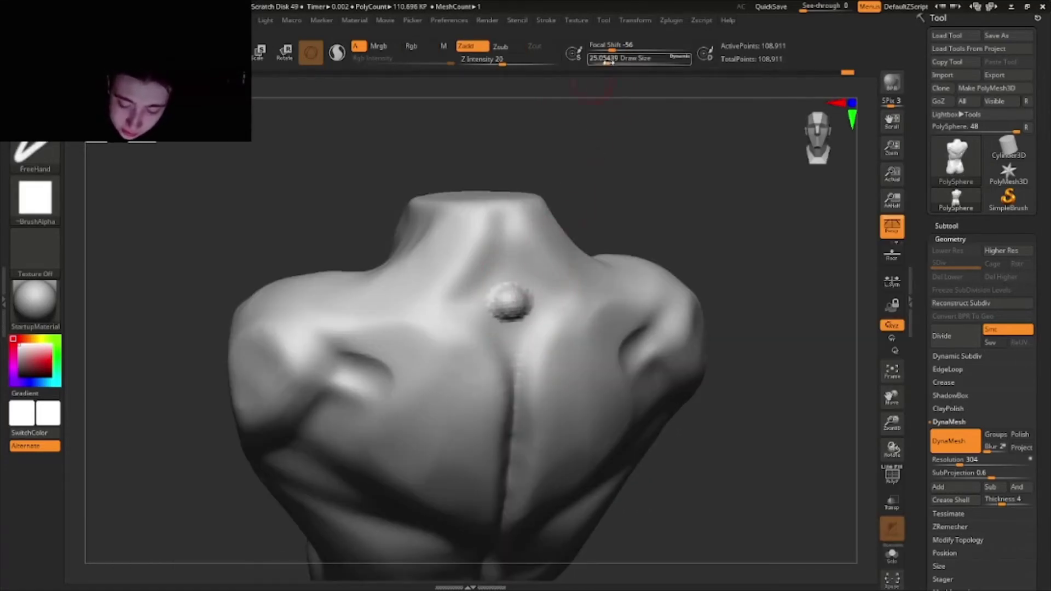
pyautogui.moveTo(511, 299)
pyautogui.mouseDown(button='right')
pyautogui.moveTo(505, 272)
pyautogui.moveTo(512, 286)
pyautogui.moveTo(633, 266)
pyautogui.moveTo(650, 303)
pyautogui.mouseUp(button='right')
pyautogui.moveTo(615, 265)
pyautogui.mouseDown(button='right')
pyautogui.moveTo(537, 359)
pyautogui.moveTo(526, 314)
pyautogui.mouseUp(button='right')
# - Reshape the back of the neck in profile with the Move brush at a draw size of about 83
pyautogui.press('b')
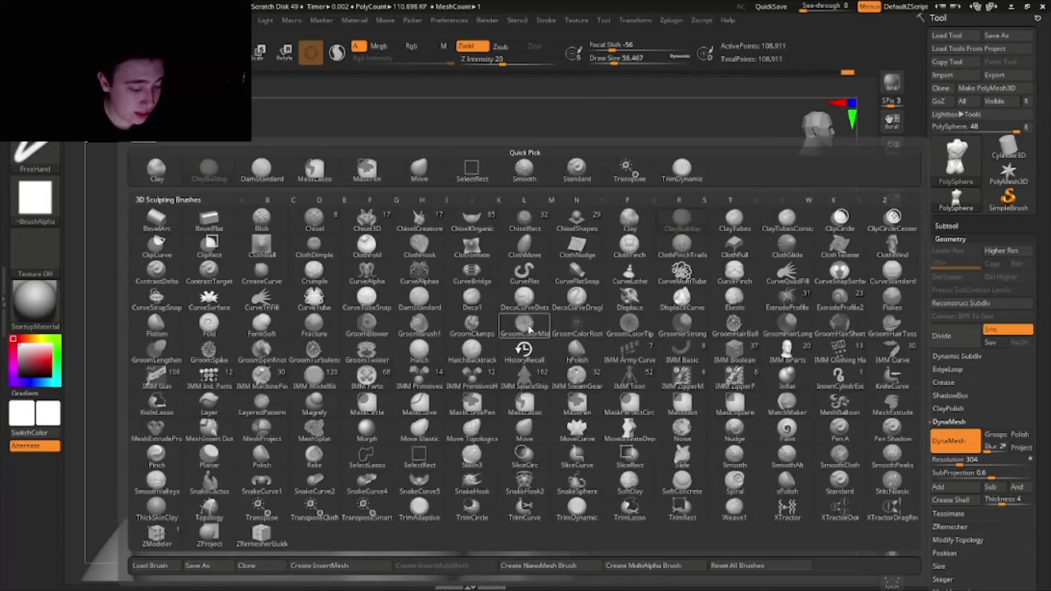
pyautogui.click(549, 241)
pyautogui.press(']')
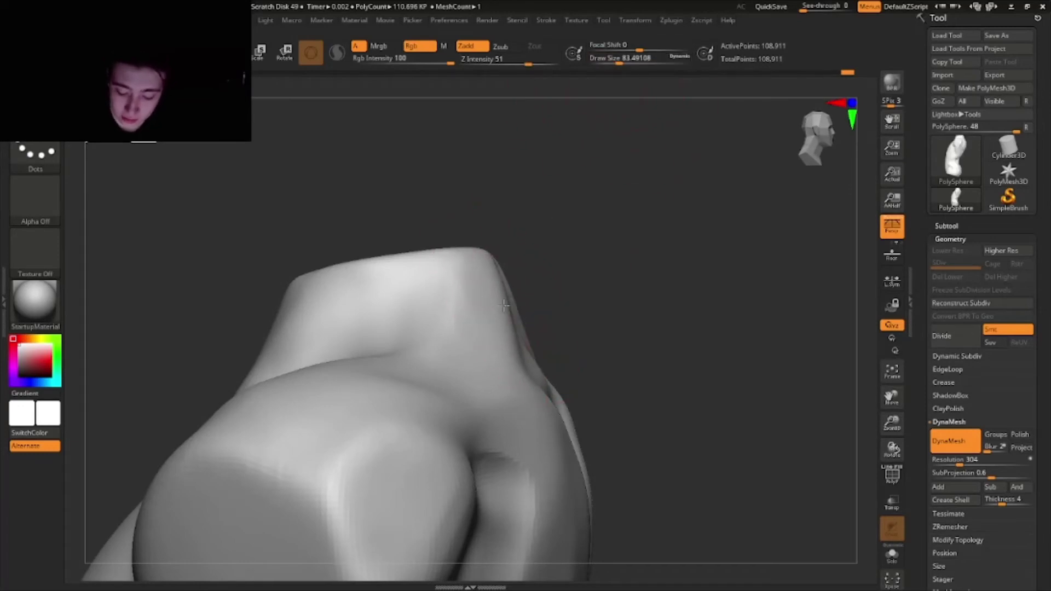
pyautogui.moveTo(504, 305)
pyautogui.mouseDown(button='right')
pyautogui.moveTo(570, 289)
pyautogui.moveTo(584, 268)
pyautogui.moveTo(686, 326)
pyautogui.moveTo(678, 359)
pyautogui.moveTo(688, 306)
pyautogui.moveTo(679, 347)
pyautogui.moveTo(645, 364)
pyautogui.moveTo(704, 343)
pyautogui.moveTo(700, 420)
pyautogui.moveTo(671, 373)
pyautogui.moveTo(702, 406)
pyautogui.moveTo(692, 401)
pyautogui.mouseUp(button='right')
# - Carve the creases around the trapezius and shoulders from above with DamStandard at a draw size of about 83
pyautogui.press('b')
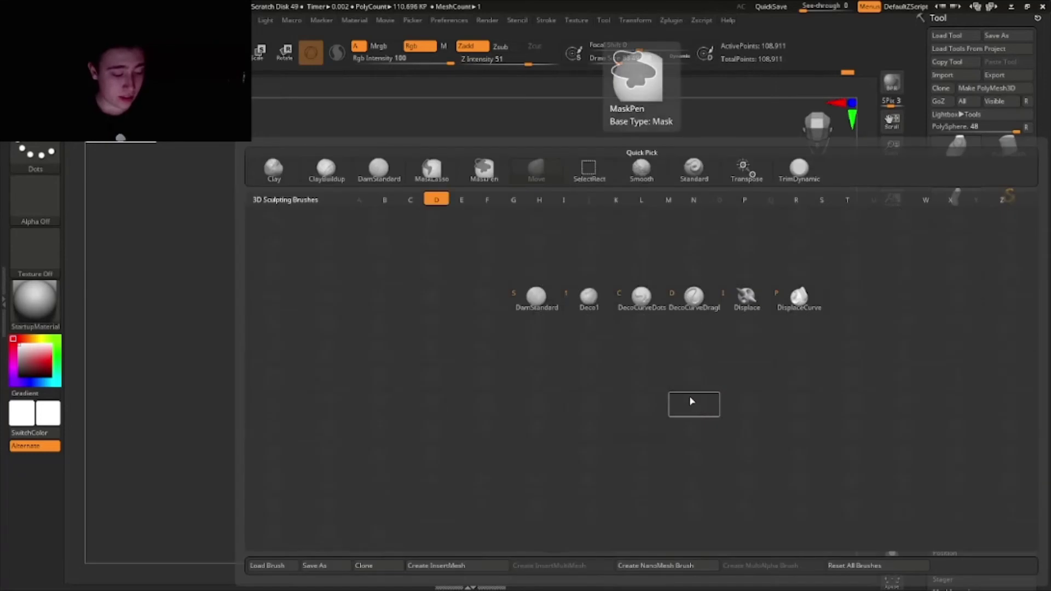
pyautogui.press('d')
pyautogui.press('s')
pyautogui.moveTo(586, 328); pyautogui.dragTo(582, 327)
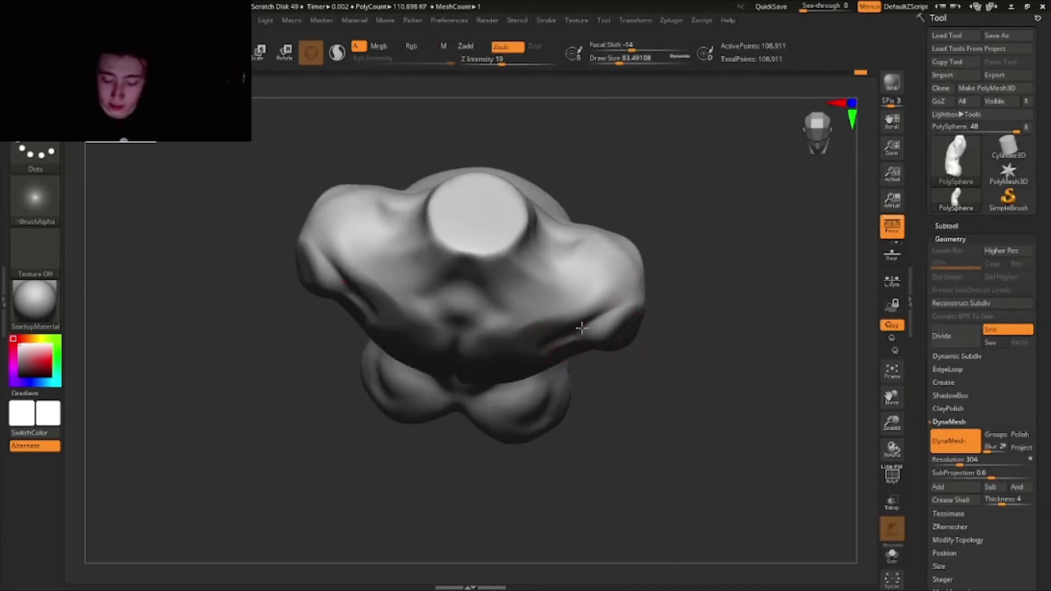
pyautogui.moveTo(627, 273); pyautogui.dragTo(616, 249, button='right')
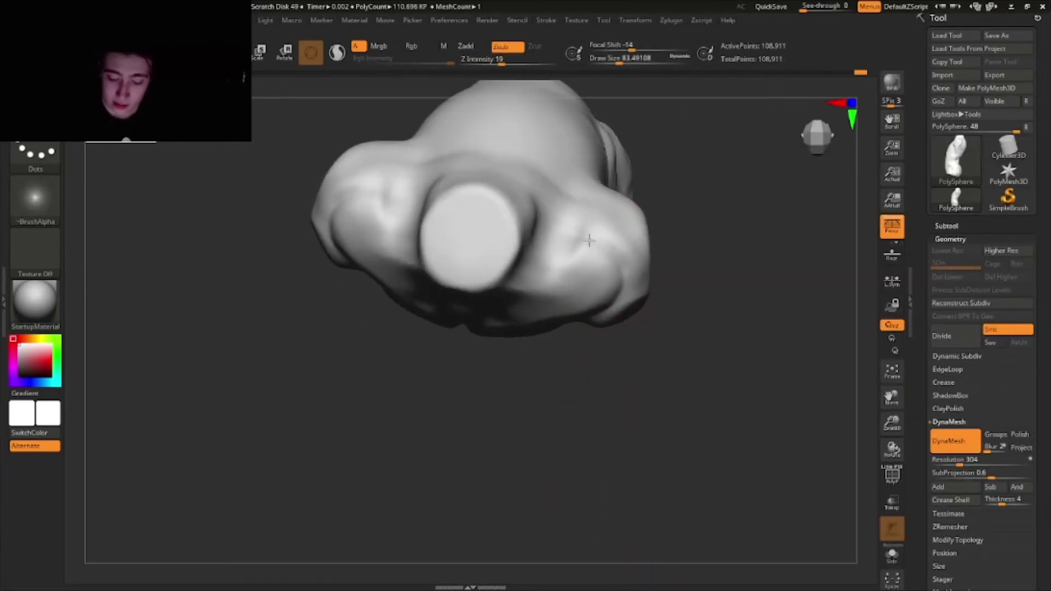
pyautogui.moveTo(551, 261); pyautogui.dragTo(554, 266, button='right')
# - Carve the borders of the rear deltoids, shoulder-blade muscles and upper lats
pyautogui.moveTo(481, 278)
pyautogui.mouseDown(button='right')
pyautogui.moveTo(512, 261)
pyautogui.moveTo(549, 285)
pyautogui.moveTo(594, 346)
pyautogui.moveTo(411, 364)
pyautogui.moveTo(510, 384)
pyautogui.moveTo(575, 372)
pyautogui.moveTo(575, 382)
pyautogui.moveTo(564, 376)
pyautogui.mouseUp(button='right')
pyautogui.moveTo(401, 355)
pyautogui.mouseDown(button='right')
pyautogui.moveTo(404, 441)
pyautogui.moveTo(429, 449)
pyautogui.mouseUp(button='right')
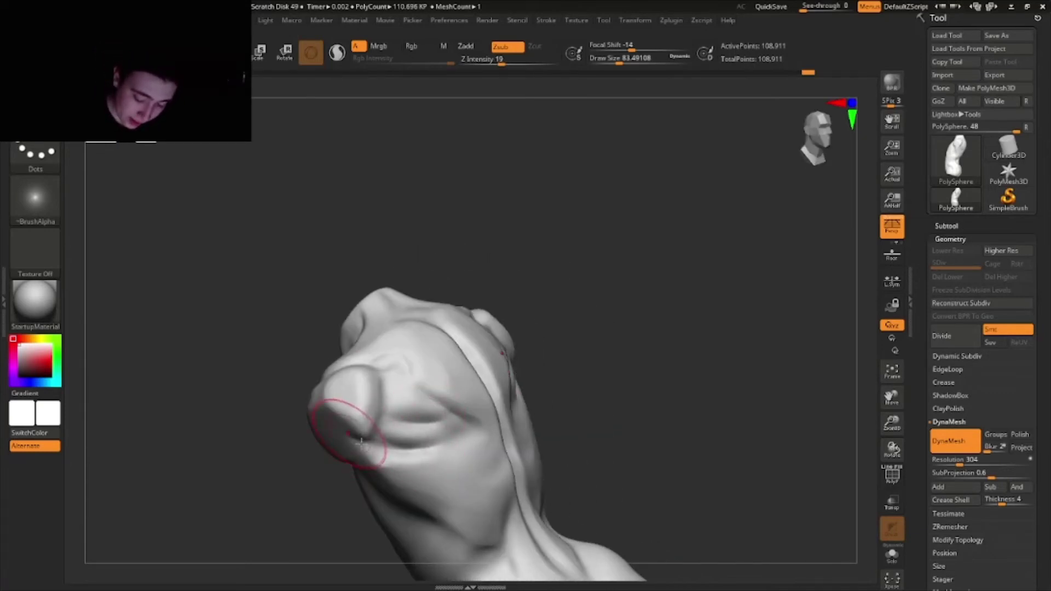
pyautogui.moveTo(361, 441)
pyautogui.mouseDown(button='right')
pyautogui.moveTo(353, 480)
pyautogui.moveTo(353, 447)
pyautogui.moveTo(338, 466)
pyautogui.moveTo(434, 422)
pyautogui.moveTo(540, 352)
pyautogui.moveTo(523, 353)
pyautogui.moveTo(533, 333)
pyautogui.moveTo(568, 332)
pyautogui.mouseUp(button='right')
pyautogui.press('space')
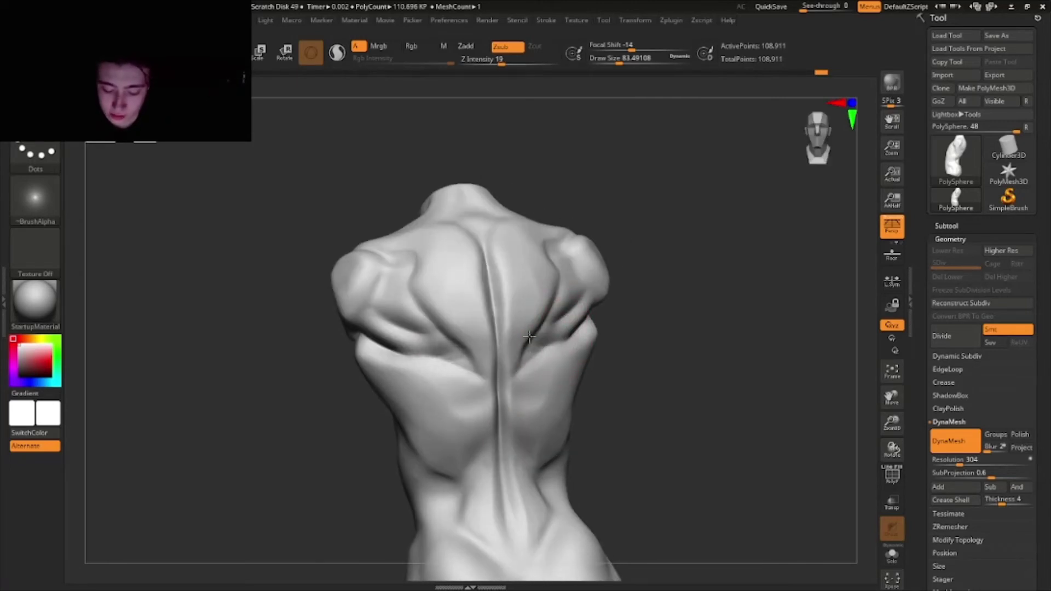
# - Build up the upper lats below the shoulder blades with ClayBuildup at a draw size of about 83 and smooth the strokes
pyautogui.press('b')
pyautogui.press('c')
pyautogui.press('b')
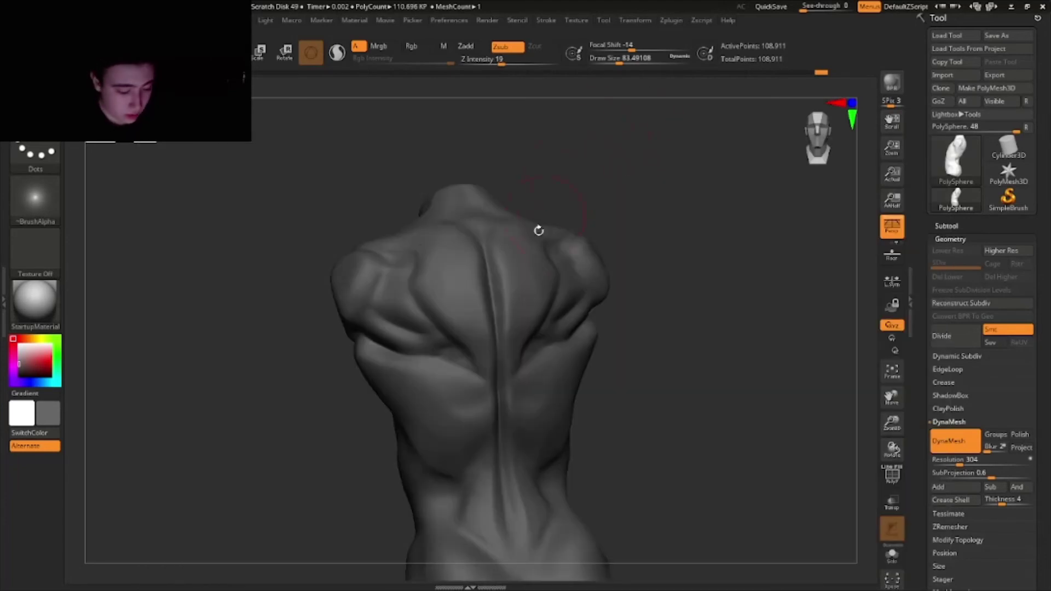
pyautogui.press('v')
pyautogui.moveTo(545, 340)
pyautogui.mouseDown()
pyautogui.moveTo(540, 376)
pyautogui.moveTo(526, 356)
pyautogui.moveTo(563, 347)
pyautogui.moveTo(558, 326)
pyautogui.mouseUp()
pyautogui.press('b')
pyautogui.press('s')
pyautogui.press('t')
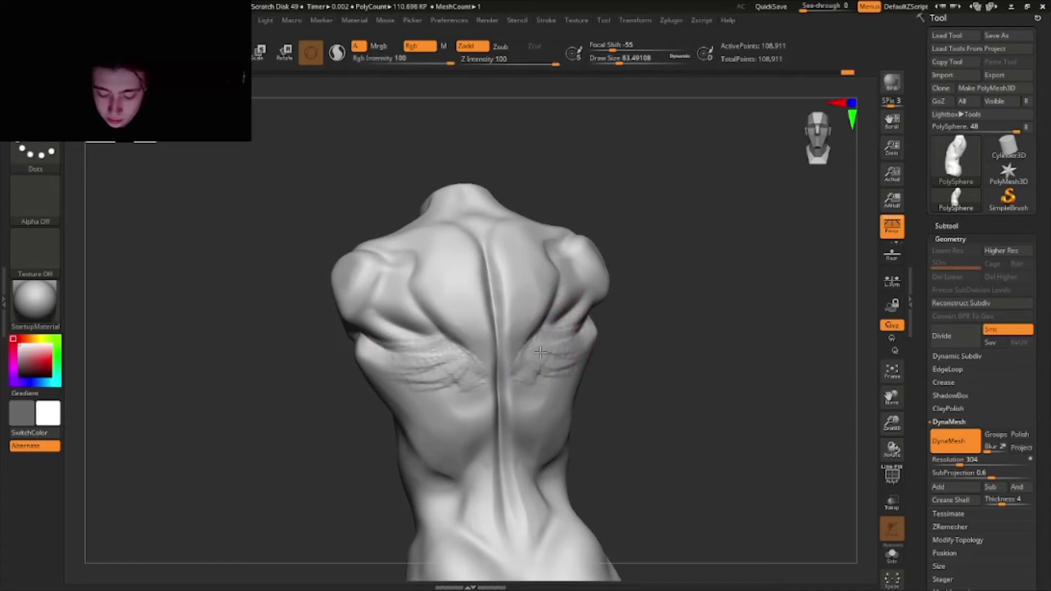
pyautogui.press('b')
pyautogui.press('c')
pyautogui.press('b')
pyautogui.moveTo(664, 352)
pyautogui.keyDown('alt'); pyautogui.mouseDown()
pyautogui.moveTo(695, 308)
pyautogui.moveTo(726, 323)
pyautogui.moveTo(716, 347)
pyautogui.moveTo(706, 340)
pyautogui.moveTo(721, 339)
pyautogui.mouseUp(); pyautogui.keyUp('alt')
# - Reshape the outer edge of the lats below the armpits with the Move brush at a draw size of about 83
pyautogui.press('b')
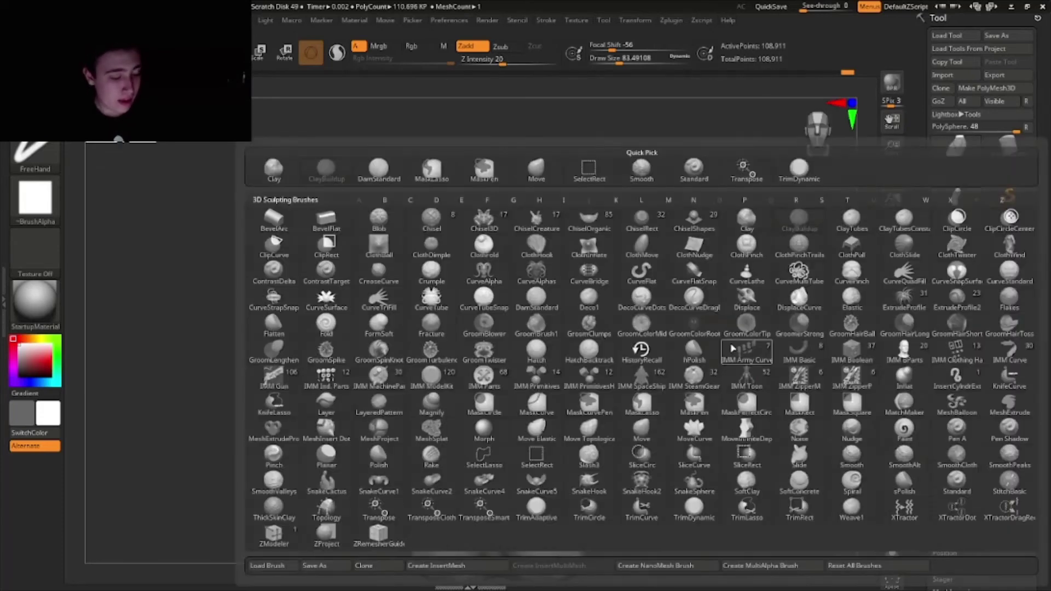
pyautogui.press('s')
pyautogui.press('t')
pyautogui.moveTo(527, 335)
pyautogui.keyDown('ctrl'); pyautogui.mouseDown(button='right')
pyautogui.moveTo(564, 345)
pyautogui.moveTo(552, 340)
pyautogui.mouseUp(button='right'); pyautogui.keyUp('ctrl')
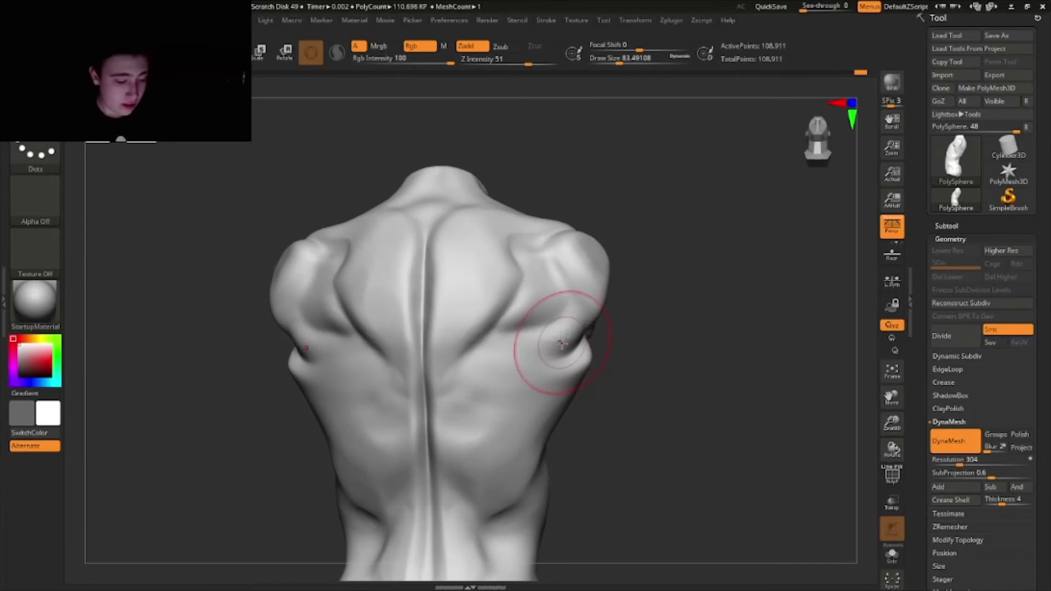
# - Sharpen the creases between the shoulder-blade muscles, trapezius and lats with DamStandard
pyautogui.press('b')
pyautogui.press('d')
pyautogui.press('s')
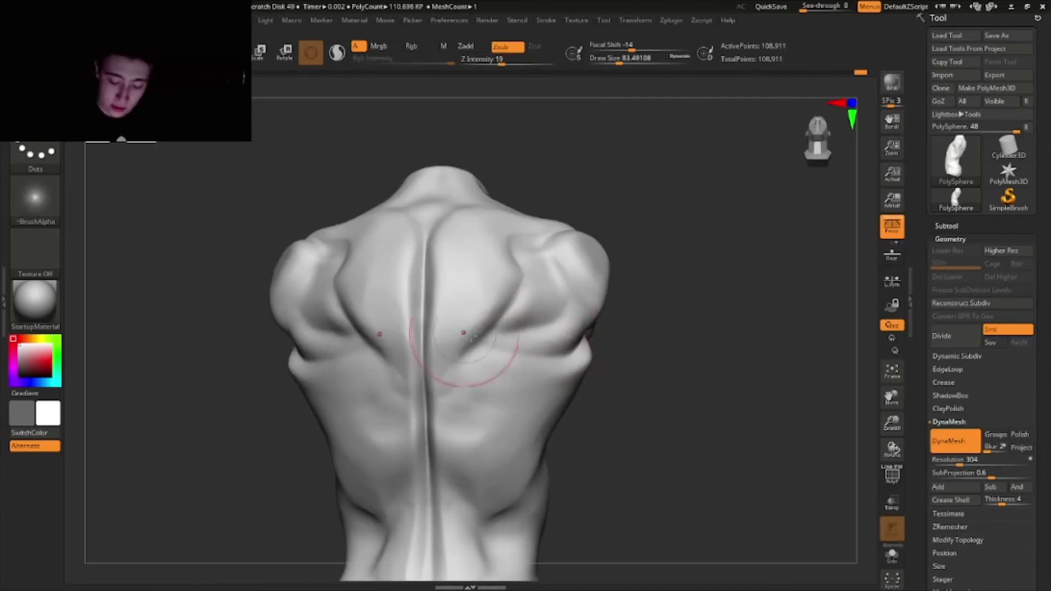
pyautogui.moveTo(510, 302); pyautogui.dragTo(506, 344, button='right')
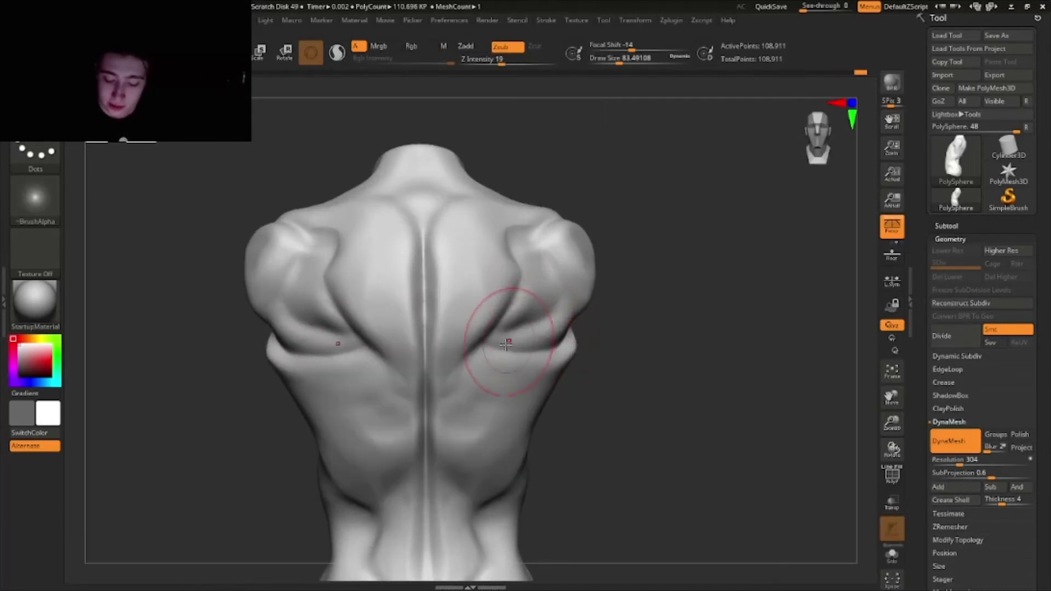
# - Add volume to the muscles below the shoulder blades with ClayBuildup and smooth them
pyautogui.press('b')
pyautogui.press('c')
pyautogui.press('b')
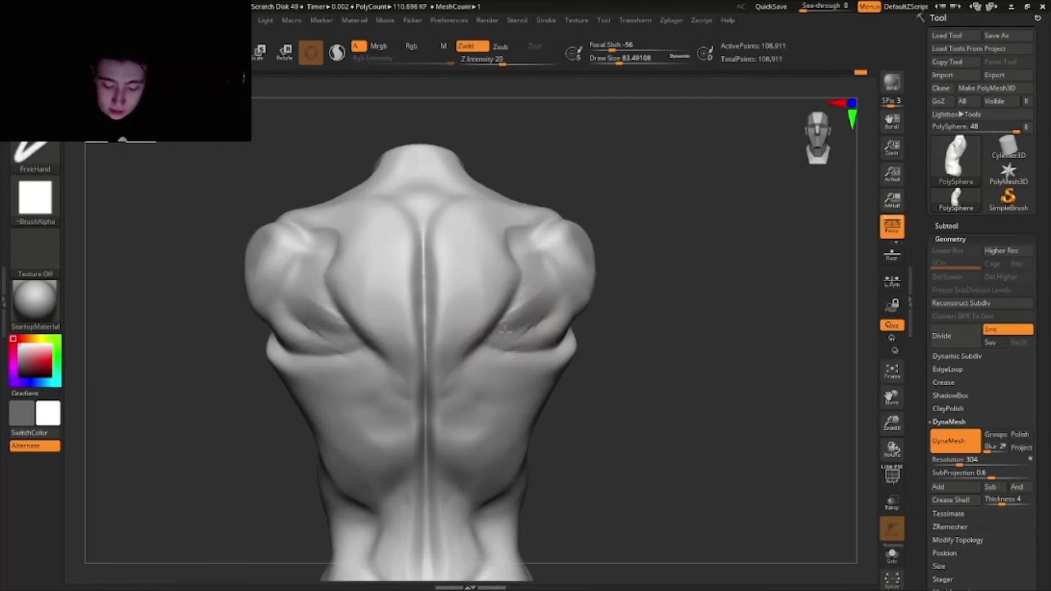
pyautogui.moveTo(535, 290)
pyautogui.keyDown('shift'); pyautogui.mouseDown()
pyautogui.moveTo(522, 319)
pyautogui.moveTo(531, 301)
pyautogui.moveTo(544, 329)
pyautogui.moveTo(527, 314)
pyautogui.moveTo(514, 344)
pyautogui.mouseUp(); pyautogui.keyUp('shift')
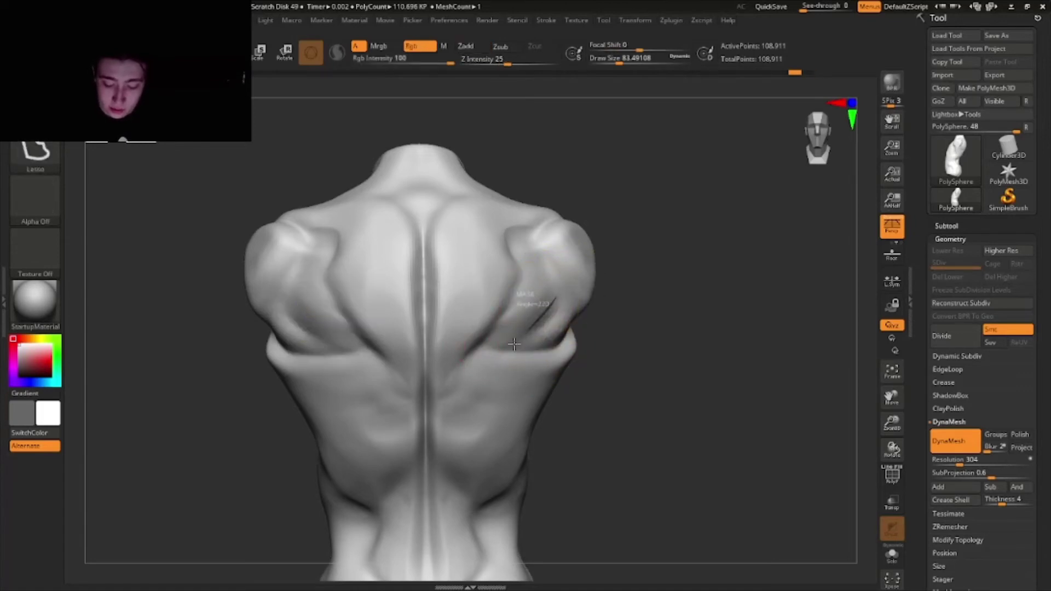
pyautogui.moveTo(676, 305)
pyautogui.keyDown('alt'); pyautogui.mouseDown()
pyautogui.moveTo(705, 281)
pyautogui.moveTo(699, 258)
pyautogui.moveTo(709, 254)
pyautogui.moveTo(680, 246)
pyautogui.moveTo(715, 270)
pyautogui.moveTo(701, 261)
pyautogui.moveTo(714, 302)
pyautogui.moveTo(697, 273)
pyautogui.moveTo(704, 310)
pyautogui.moveTo(693, 328)
pyautogui.moveTo(730, 310)
pyautogui.moveTo(725, 278)
pyautogui.moveTo(706, 326)
pyautogui.moveTo(711, 301)
pyautogui.moveTo(675, 299)
pyautogui.mouseUp(); pyautogui.keyUp('alt')
# - Carve the tapering muscle borders along the mid and lower spine with DamStandard and soften the creases
pyautogui.press('b')
pyautogui.press('s')
pyautogui.press('t')
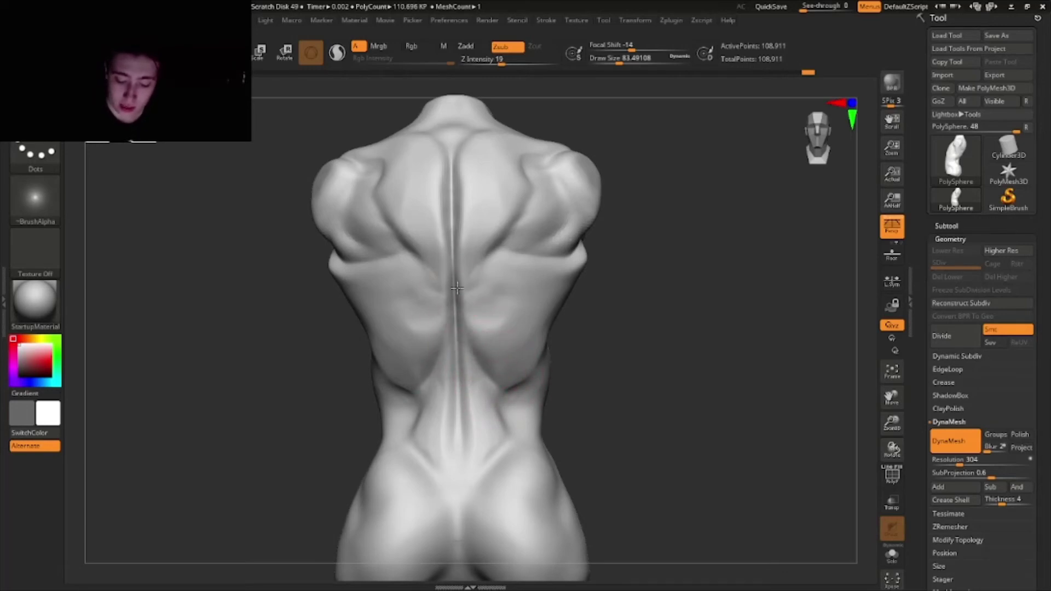
pyautogui.moveTo(451, 285); pyautogui.dragTo(486, 385)
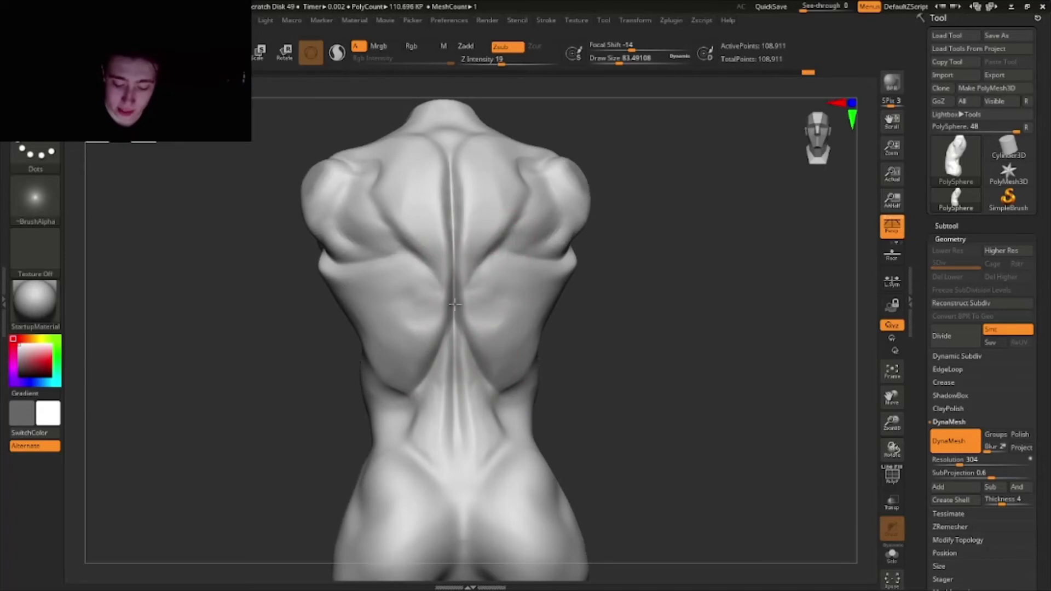
pyautogui.moveTo(493, 239); pyautogui.dragTo(493, 247)
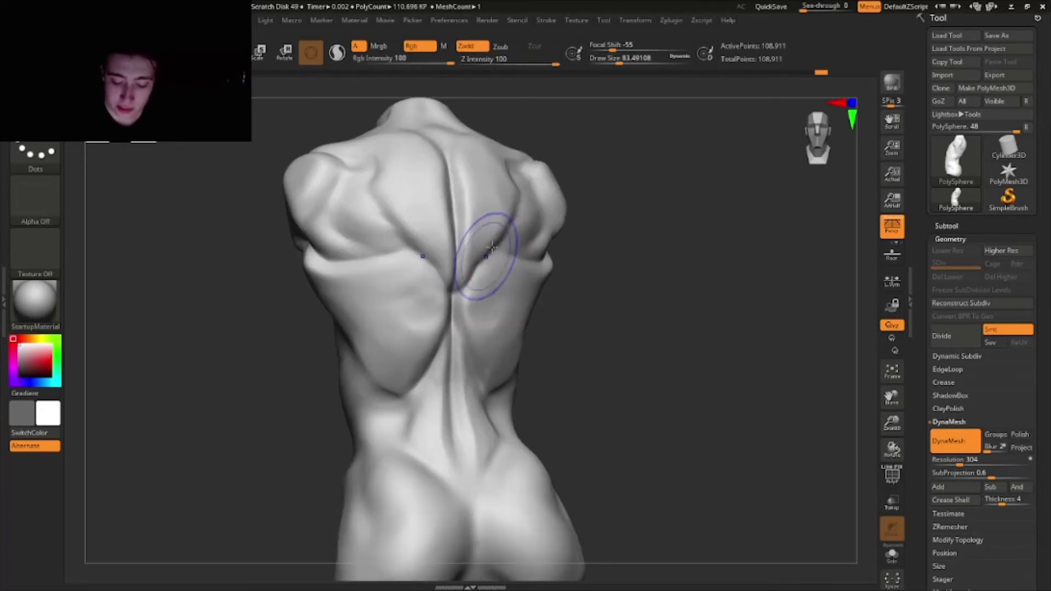
pyautogui.keyDown('shift'); pyautogui.moveTo(497, 397); pyautogui.dragTo(469, 375); pyautogui.keyUp('shift')
# - Plane the mid back beside the spine with the subtractive flattening brush at a draw size of about 83
pyautogui.press('b')
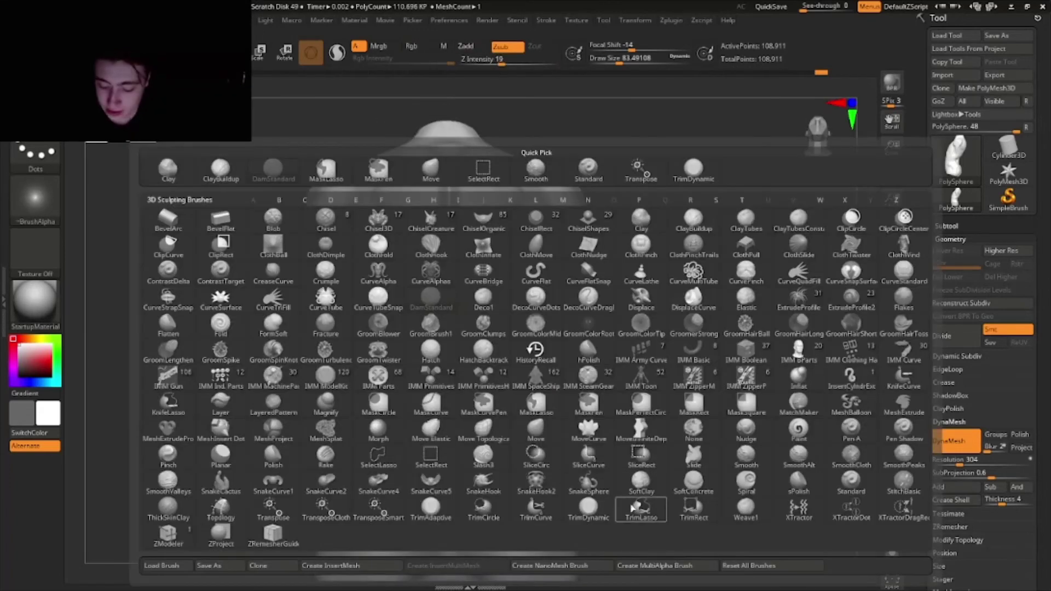
pyautogui.press('d')
pyautogui.press('s')
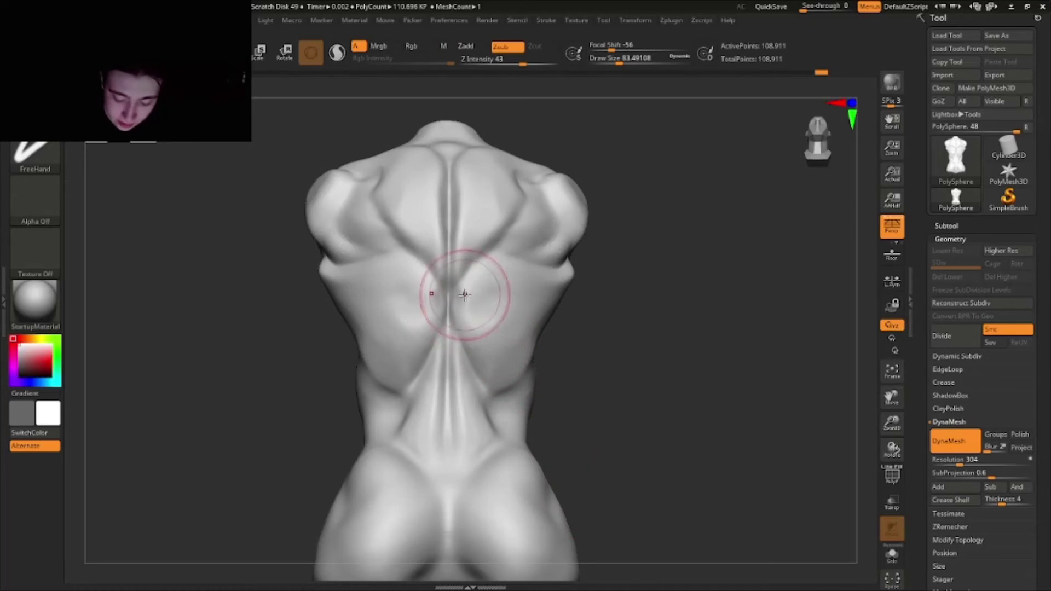
pyautogui.moveTo(462, 308); pyautogui.dragTo(463, 271, button='right')
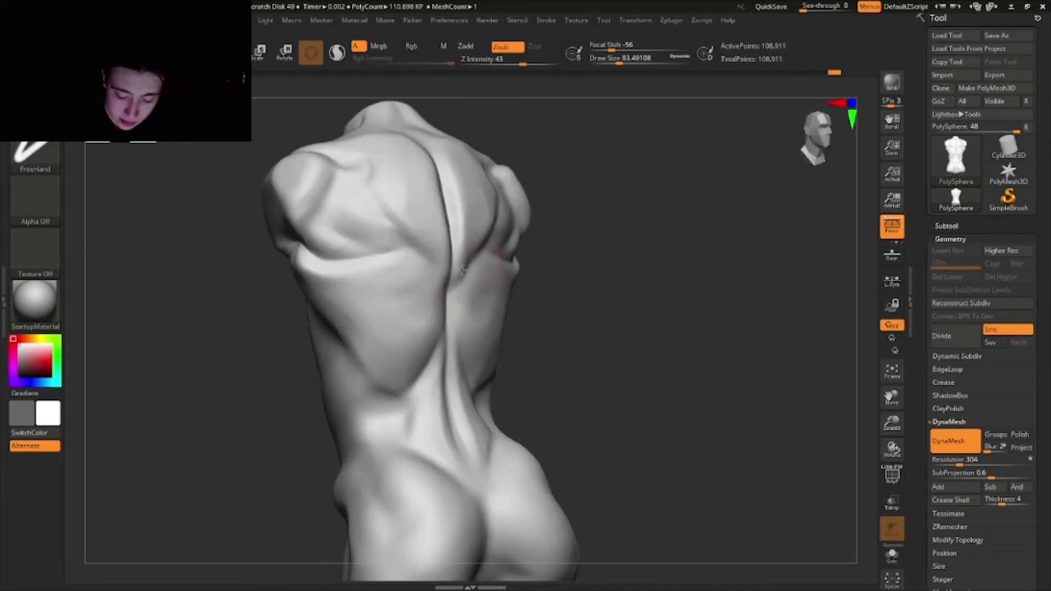
# - Sharpen the creases around the shoulder blades and outer trapezius with DamStandard at a draw size of about 51
pyautogui.moveTo(464, 364)
pyautogui.mouseDown(button='right')
pyautogui.moveTo(446, 418)
pyautogui.moveTo(638, 371)
pyautogui.moveTo(541, 270)
pyautogui.moveTo(685, 284)
pyautogui.moveTo(680, 274)
pyautogui.moveTo(685, 312)
pyautogui.moveTo(678, 281)
pyautogui.moveTo(692, 282)
pyautogui.moveTo(659, 284)
pyautogui.moveTo(691, 289)
pyautogui.moveTo(676, 287)
pyautogui.moveTo(695, 310)
pyautogui.moveTo(717, 298)
pyautogui.moveTo(743, 308)
pyautogui.moveTo(705, 293)
pyautogui.moveTo(695, 317)
pyautogui.moveTo(702, 278)
pyautogui.mouseUp(button='right')
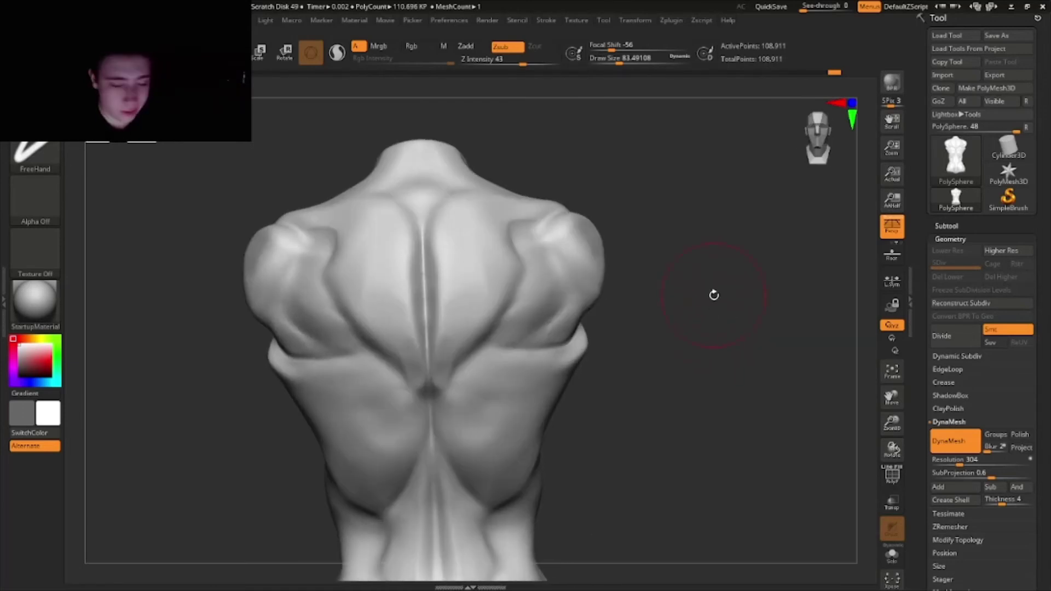
pyautogui.press('b')
pyautogui.press('s')
pyautogui.press('t')
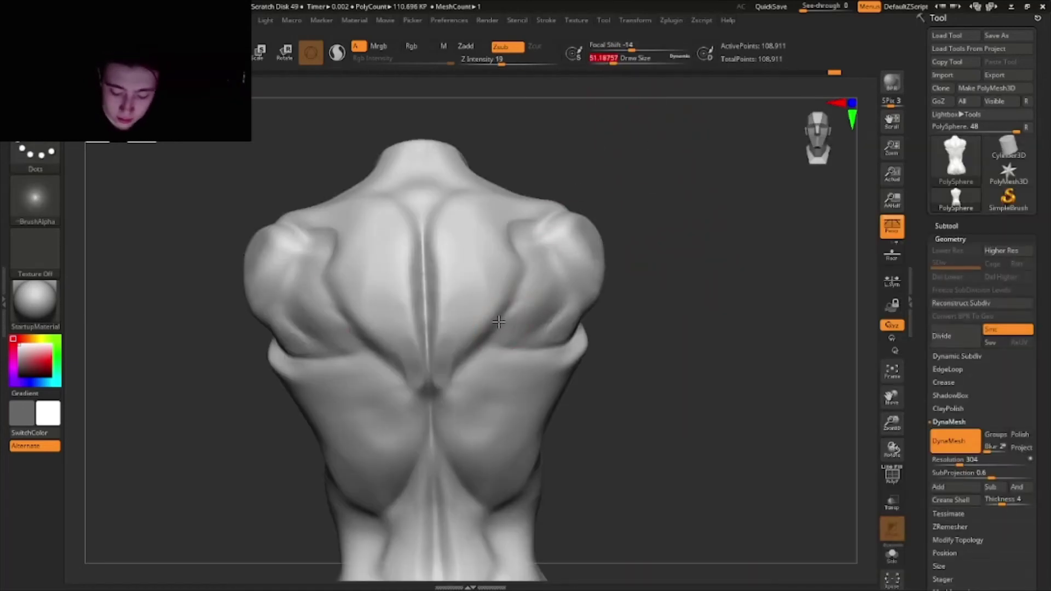
pyautogui.moveTo(525, 240)
pyautogui.mouseDown()
pyautogui.moveTo(546, 300)
pyautogui.moveTo(545, 249)
pyautogui.mouseUp()
pyautogui.hotkey('ctrl', 'shift')
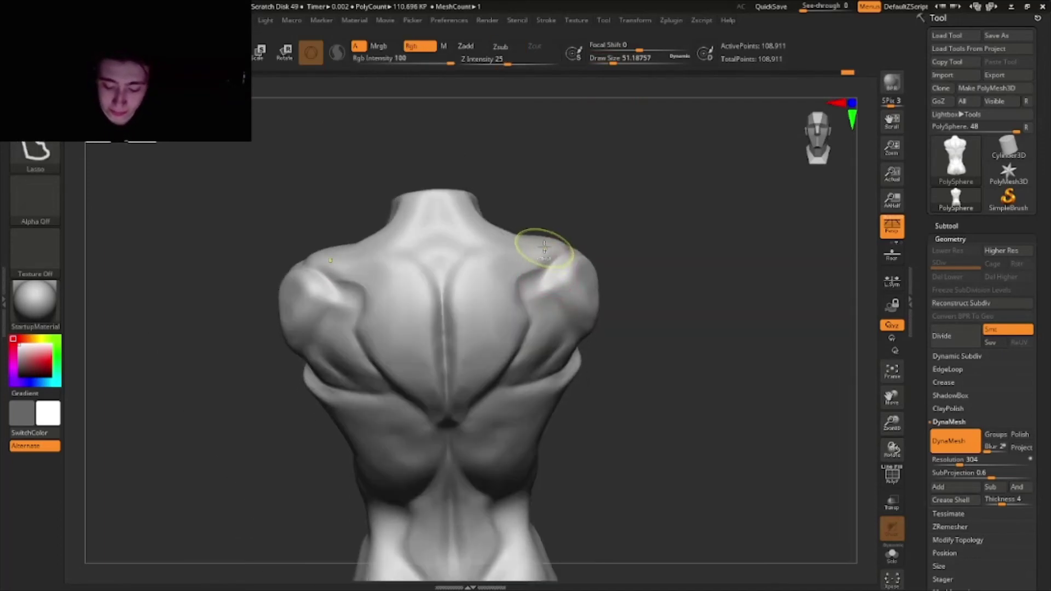
pyautogui.moveTo(521, 304)
pyautogui.mouseDown()
pyautogui.moveTo(548, 394)
pyautogui.moveTo(534, 334)
pyautogui.mouseUp()
pyautogui.keyDown('ctrl'); pyautogui.keyDown('shift'); pyautogui.click(667, 266); pyautogui.keyUp('shift'); pyautogui.keyUp('ctrl')
pyautogui.press('f')
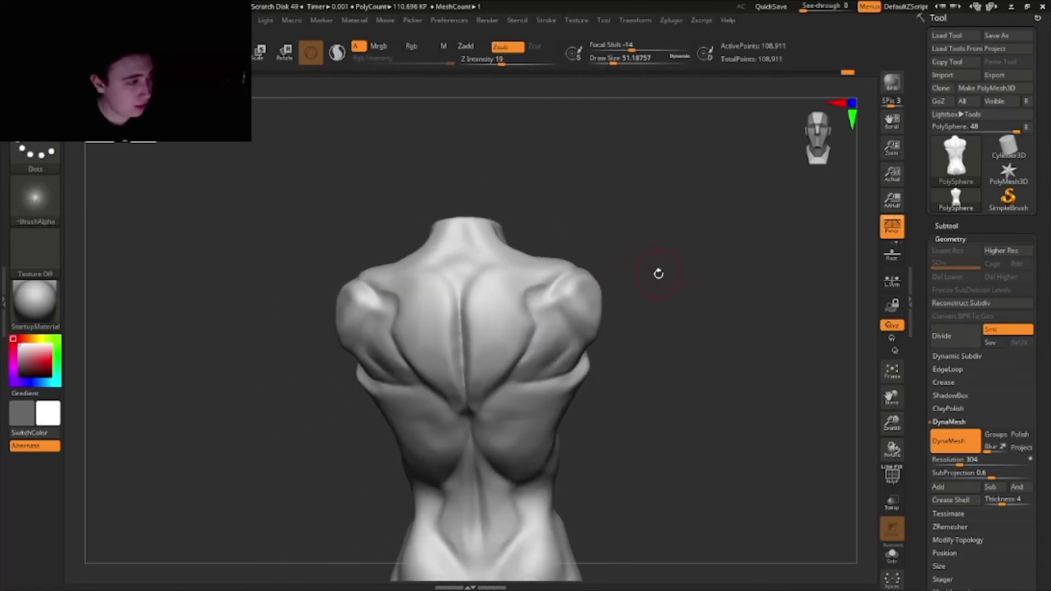
# - Refine the trapezius forms at the base of the neck with DamStandard and smooth them
pyautogui.moveTo(657, 275)
pyautogui.mouseDown()
pyautogui.moveTo(675, 294)
pyautogui.moveTo(664, 284)
pyautogui.moveTo(656, 323)
pyautogui.moveTo(671, 317)
pyautogui.moveTo(701, 334)
pyautogui.moveTo(704, 318)
pyautogui.mouseUp()
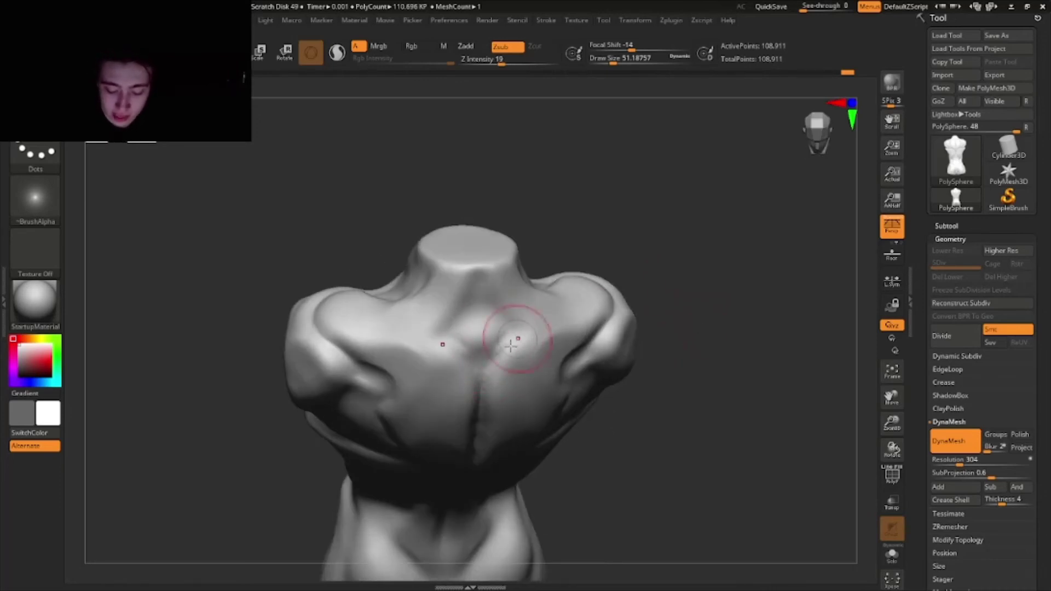
pyautogui.keyDown('shift'); pyautogui.moveTo(495, 312); pyautogui.dragTo(481, 282); pyautogui.keyUp('shift')
pyautogui.press('b')
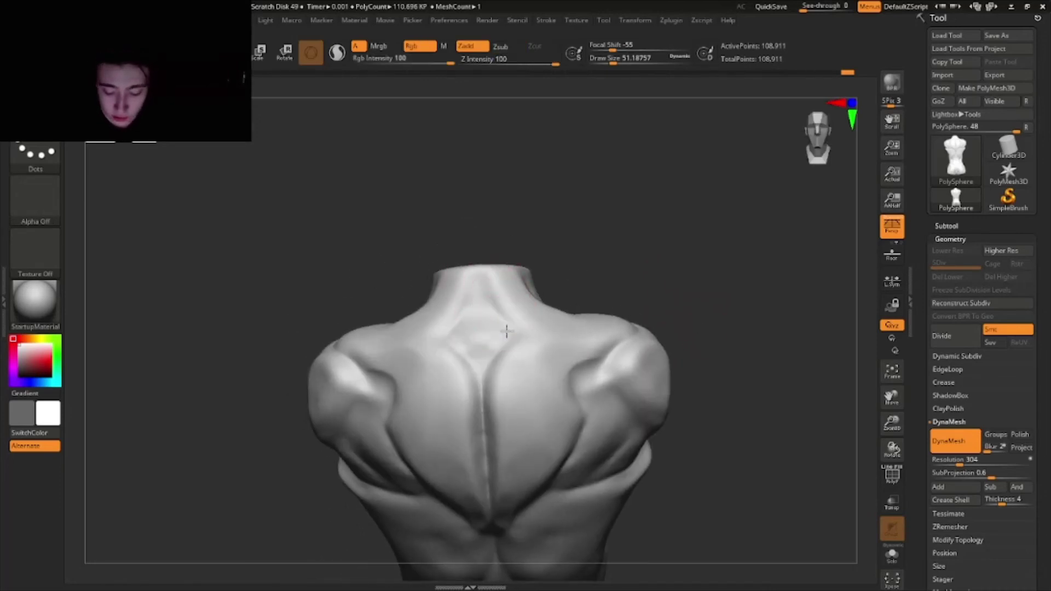
pyautogui.moveTo(630, 285)
pyautogui.mouseDown()
pyautogui.moveTo(641, 288)
pyautogui.moveTo(648, 252)
pyautogui.mouseUp()
# - Reshape the trapezius slopes and lengthen the neck with the Move brush, using draw sizes from about 136 down to 62
pyautogui.press('b')
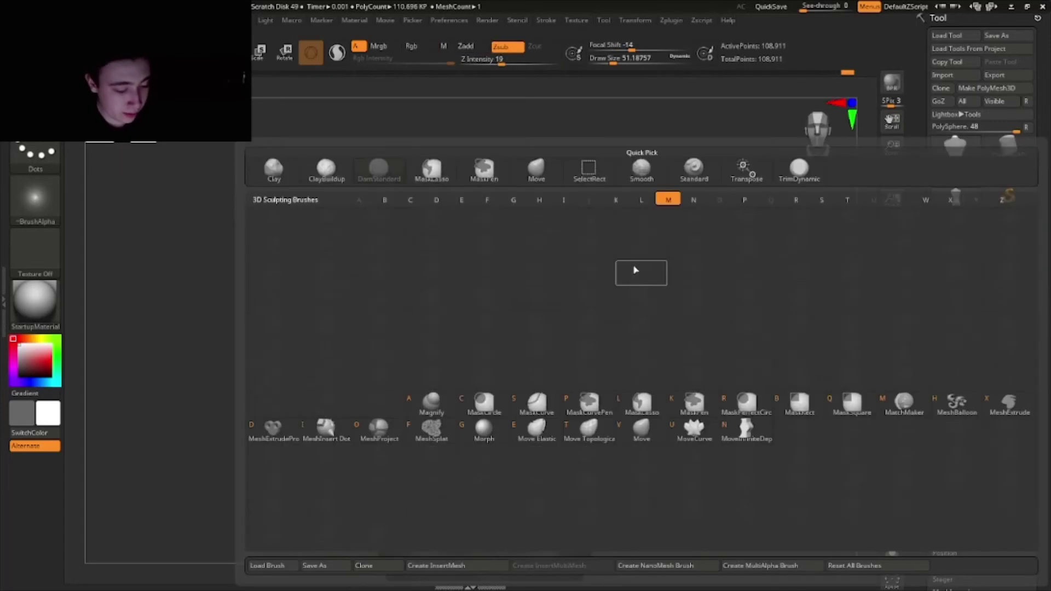
pyautogui.press('s')
pyautogui.press('t')
pyautogui.moveTo(477, 366)
pyautogui.mouseDown(button='right')
pyautogui.moveTo(472, 330)
pyautogui.moveTo(469, 434)
pyautogui.moveTo(500, 404)
pyautogui.mouseUp(button='right')
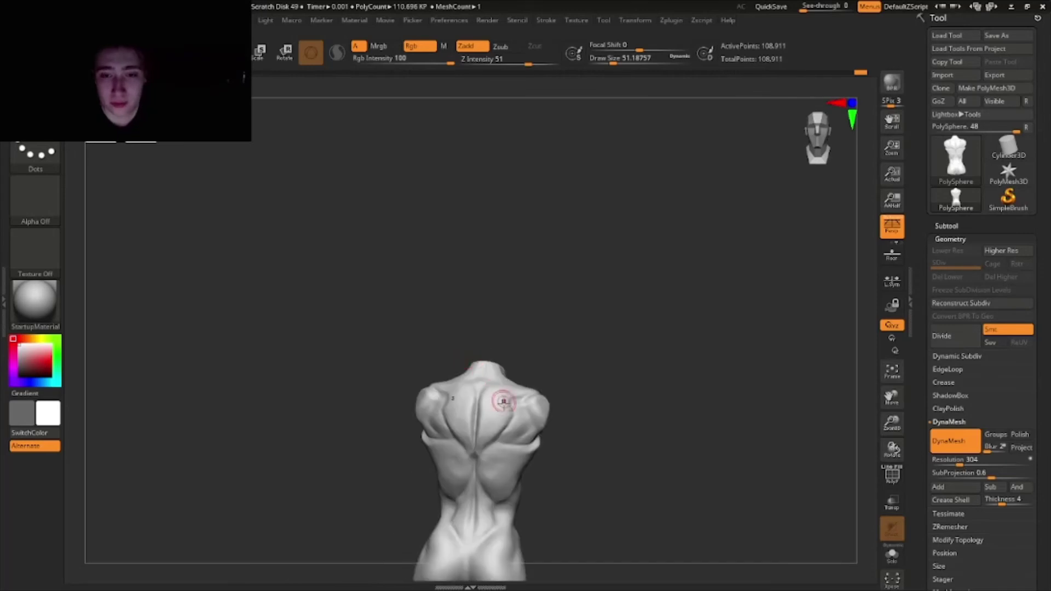
pyautogui.keyDown('ctrl'); pyautogui.moveTo(675, 351); pyautogui.dragTo(666, 286, button='right'); pyautogui.keyUp('ctrl')
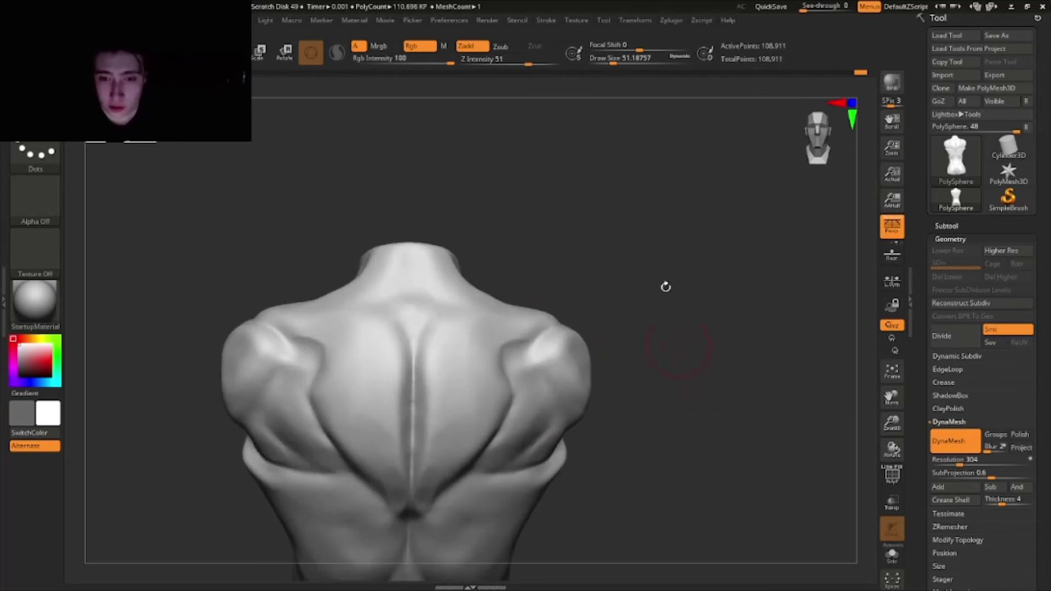
pyautogui.moveTo(612, 59); pyautogui.dragTo(620, 58)
pyautogui.moveTo(502, 279)
pyautogui.mouseDown(button='right')
pyautogui.moveTo(519, 282)
pyautogui.moveTo(510, 286)
pyautogui.mouseUp(button='right')
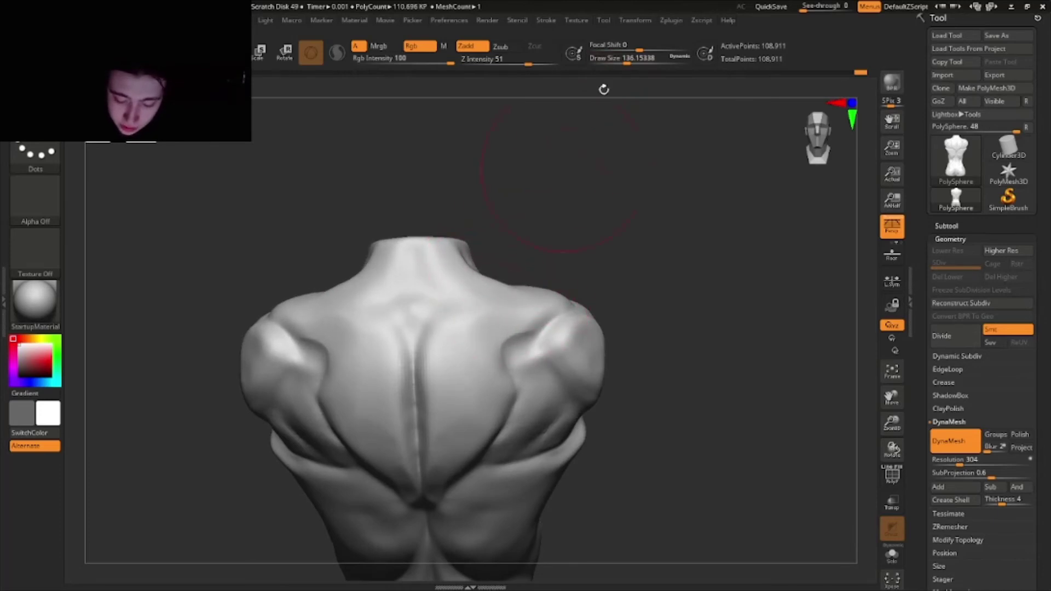
pyautogui.moveTo(536, 230); pyautogui.dragTo(514, 268, button='right')
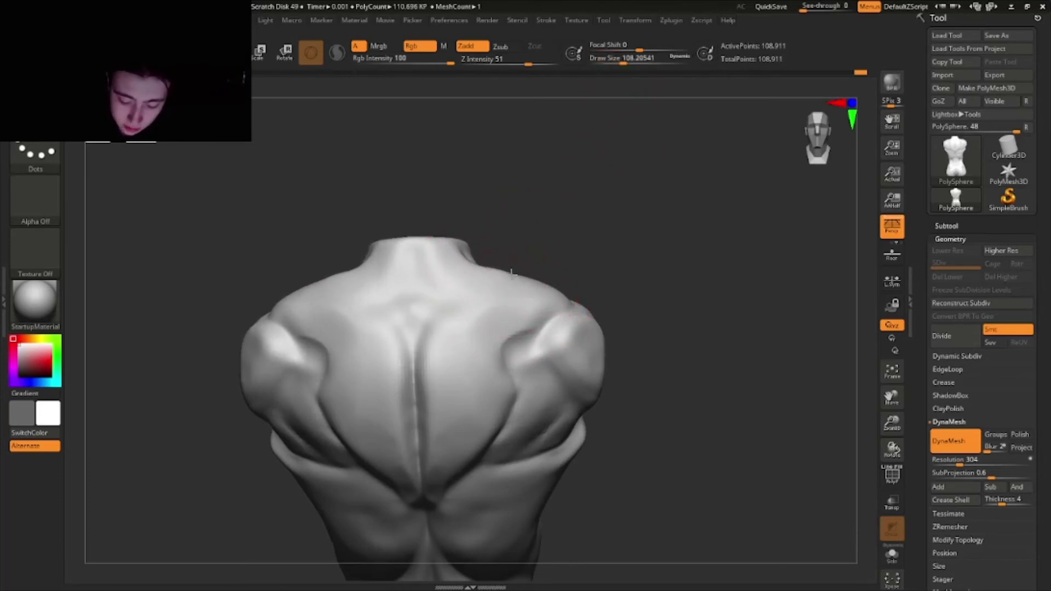
pyautogui.moveTo(474, 244); pyautogui.dragTo(452, 221)
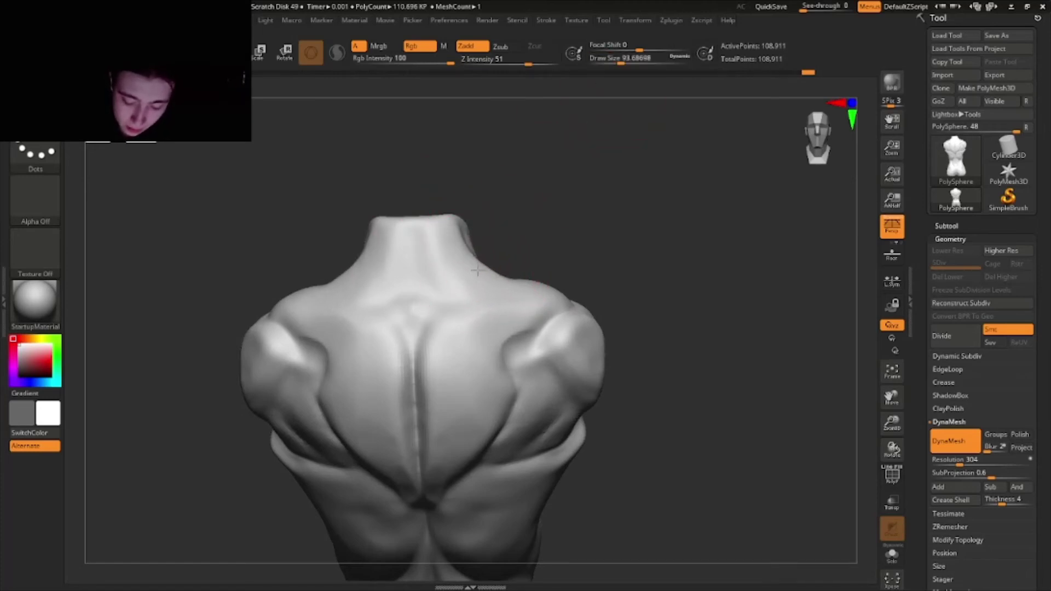
pyautogui.moveTo(478, 270); pyautogui.dragTo(558, 179, button='right')
pyautogui.moveTo(621, 64); pyautogui.dragTo(616, 64)
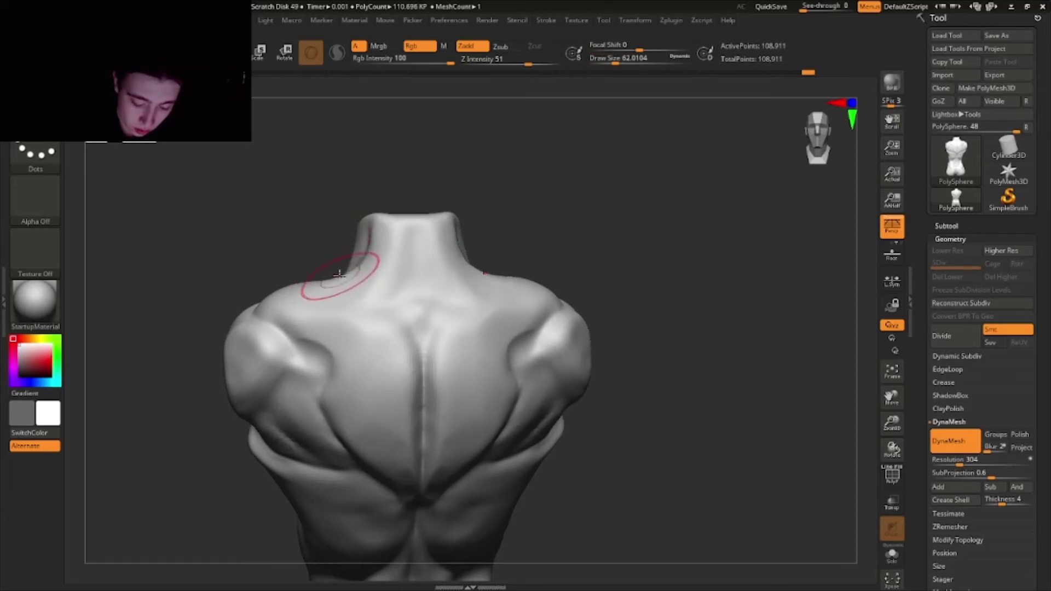
# - Build up the bony ridges at the top of the shoulder blades with ClayBuildup at a draw size of about 29 and smooth them
pyautogui.moveTo(574, 211)
pyautogui.keyDown('ctrl'); pyautogui.mouseDown(button='right')
pyautogui.moveTo(630, 223)
pyautogui.moveTo(699, 329)
pyautogui.moveTo(693, 345)
pyautogui.moveTo(419, 266)
pyautogui.moveTo(490, 225)
pyautogui.moveTo(397, 296)
pyautogui.moveTo(465, 274)
pyautogui.moveTo(637, 280)
pyautogui.moveTo(501, 289)
pyautogui.moveTo(453, 347)
pyautogui.mouseUp(button='right'); pyautogui.keyUp('ctrl')
pyautogui.press('shift')
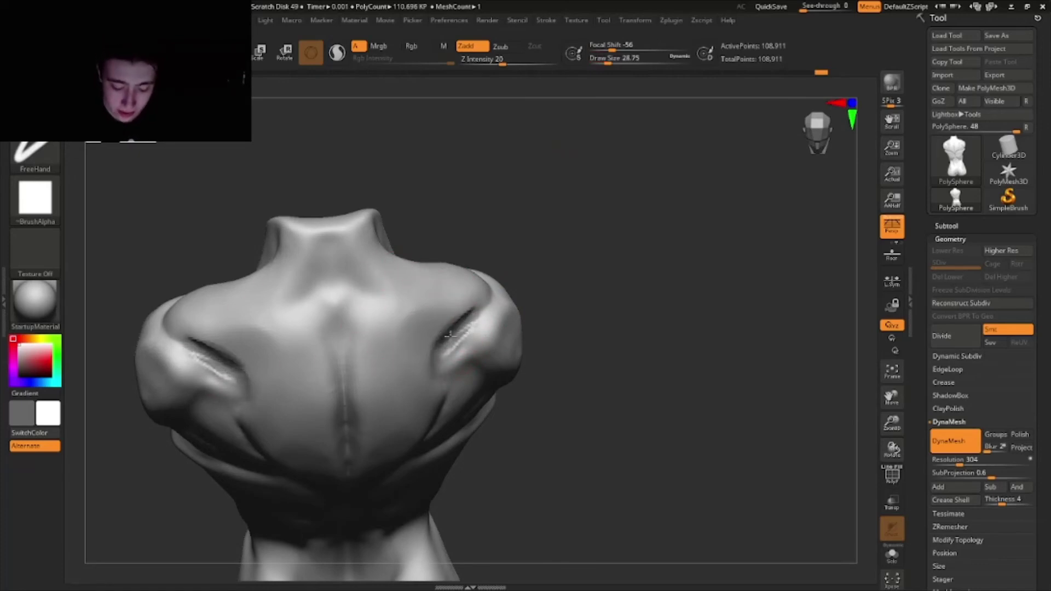
pyautogui.moveTo(461, 324); pyautogui.dragTo(441, 370, button='right')
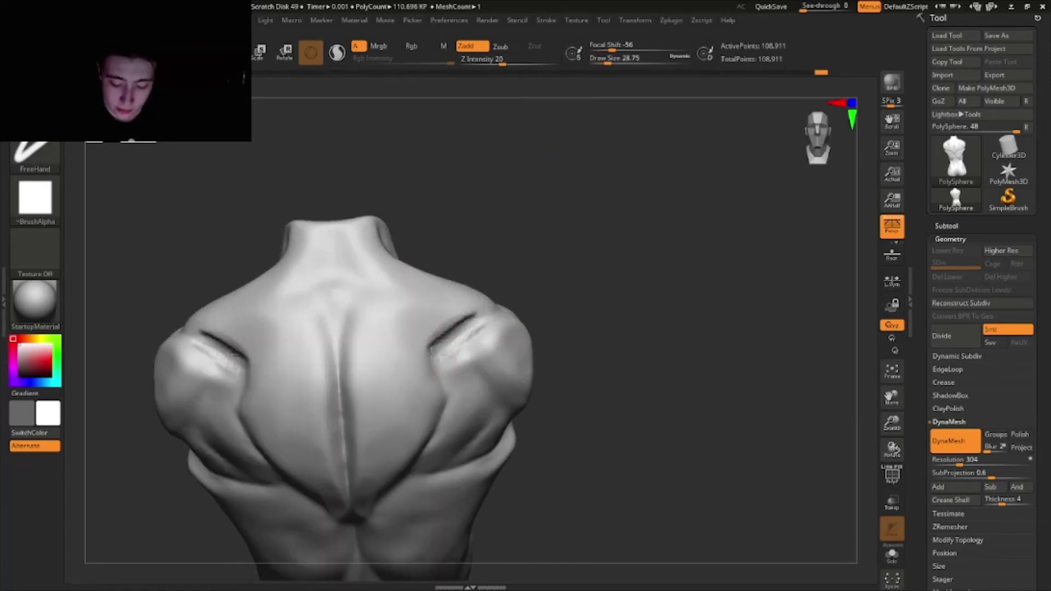
pyautogui.hotkey('ctrl', 'shift')
pyautogui.moveTo(452, 344)
pyautogui.keyDown('ctrl'); pyautogui.keyDown('shift'); pyautogui.mouseDown()
pyautogui.moveTo(429, 360)
pyautogui.moveTo(429, 407)
pyautogui.moveTo(460, 331)
pyautogui.mouseUp(); pyautogui.keyUp('shift'); pyautogui.keyUp('ctrl')
pyautogui.moveTo(460, 331)
pyautogui.mouseDown(button='right')
pyautogui.moveTo(454, 372)
pyautogui.moveTo(464, 319)
pyautogui.mouseUp(button='right')
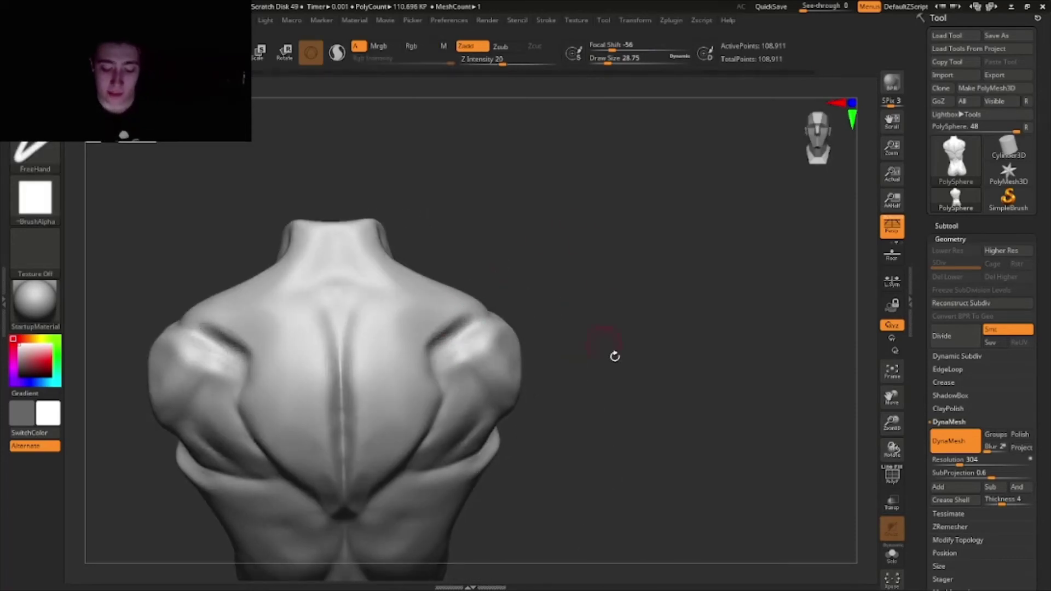
# - Adjust the upper shoulder and trapezius contours around the shoulder-blade ridges with the Move brush at draw sizes of about 59 to 62
pyautogui.moveTo(613, 354)
pyautogui.keyDown('ctrl'); pyautogui.mouseDown(button='right')
pyautogui.moveTo(606, 300)
pyautogui.moveTo(645, 356)
pyautogui.mouseUp(button='right'); pyautogui.keyUp('ctrl')
pyautogui.press('b')
pyautogui.click(638, 348)
pyautogui.press(']')
pyautogui.press(']')
pyautogui.press(']')
pyautogui.press(']')
pyautogui.press(']')
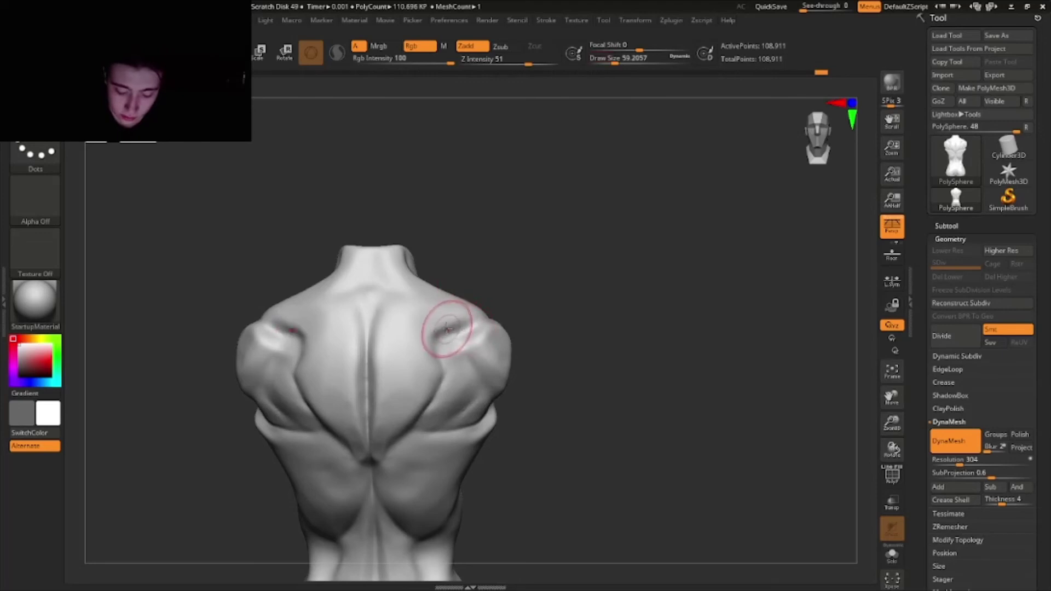
pyautogui.moveTo(447, 329); pyautogui.dragTo(475, 321, button='right')
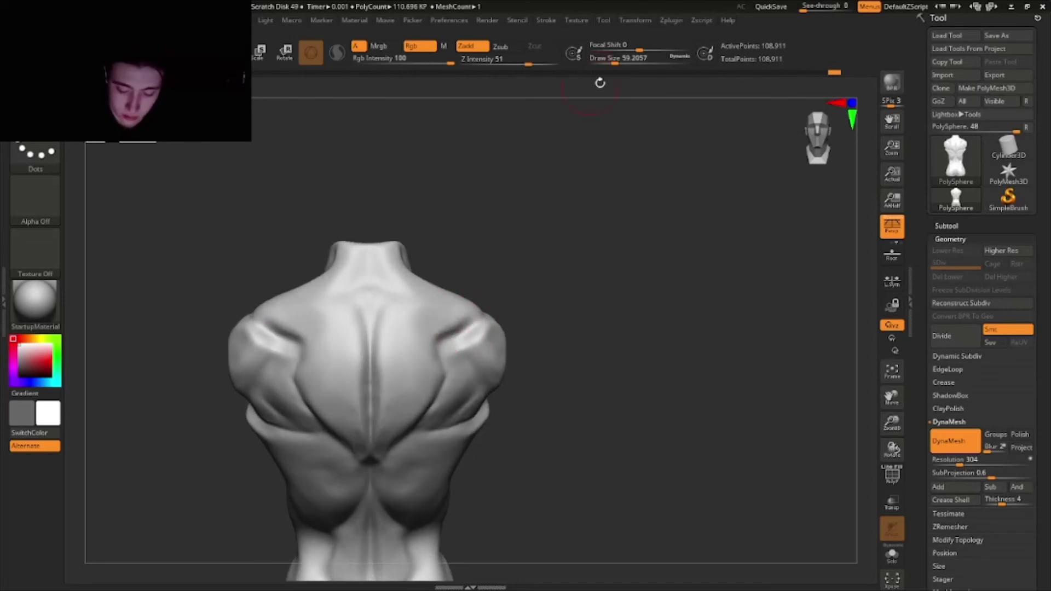
pyautogui.press(']')
pyautogui.press(']')
pyautogui.press(']')
pyautogui.press(']')
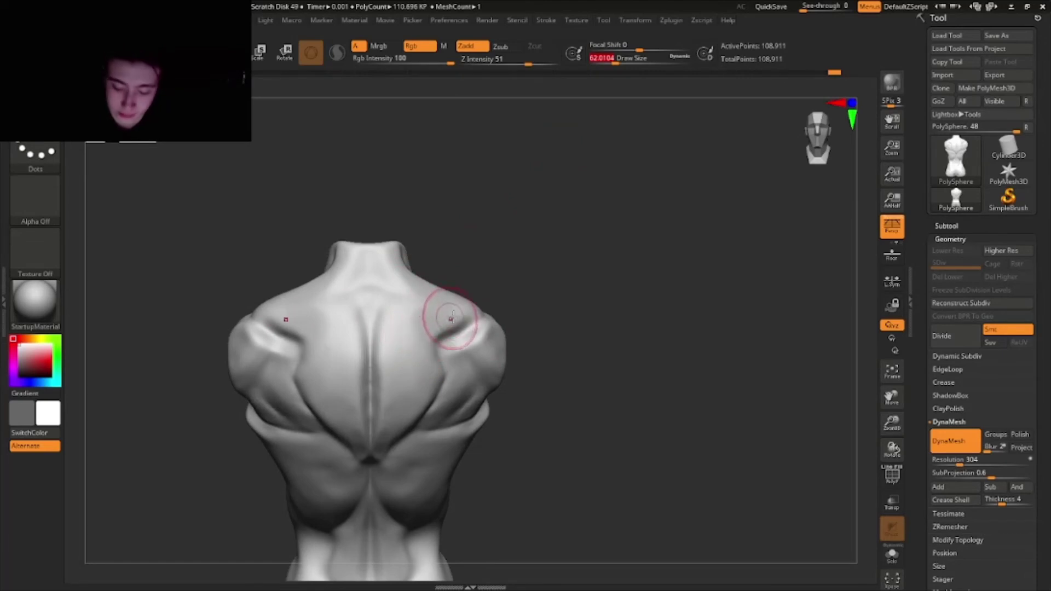
# - Adjust the torso's side profile with the Move brush at a draw size of about 212, then reduce the size to about 104
pyautogui.moveTo(449, 312)
pyautogui.mouseDown(button='right')
pyautogui.moveTo(449, 321)
pyautogui.moveTo(451, 307)
pyautogui.moveTo(626, 281)
pyautogui.moveTo(598, 258)
pyautogui.moveTo(623, 289)
pyautogui.moveTo(617, 317)
pyautogui.moveTo(629, 310)
pyautogui.moveTo(618, 277)
pyautogui.moveTo(642, 336)
pyautogui.moveTo(659, 318)
pyautogui.mouseUp(button='right')
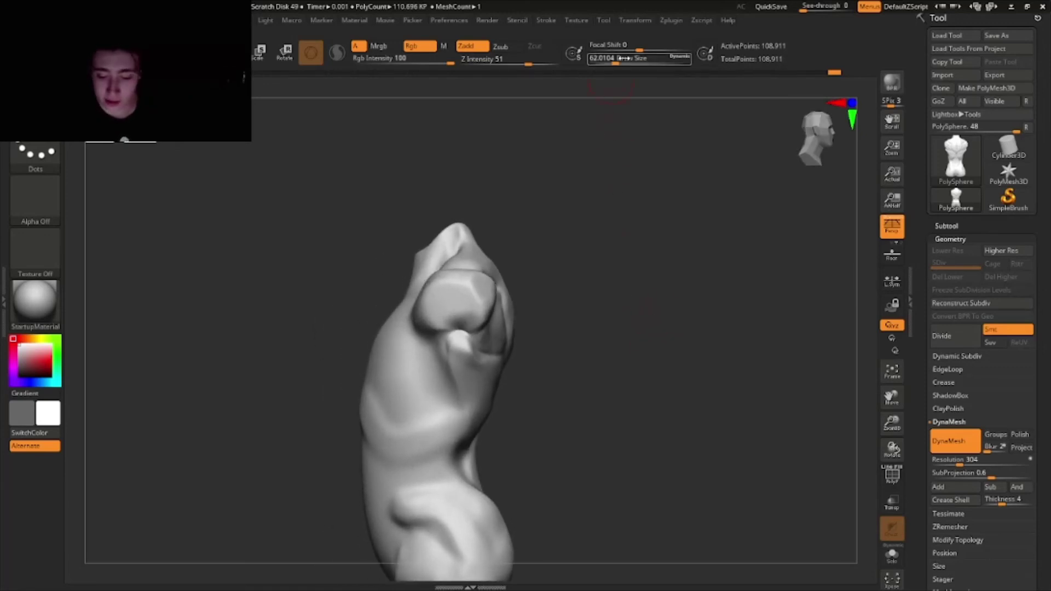
pyautogui.moveTo(623, 58); pyautogui.dragTo(636, 63)
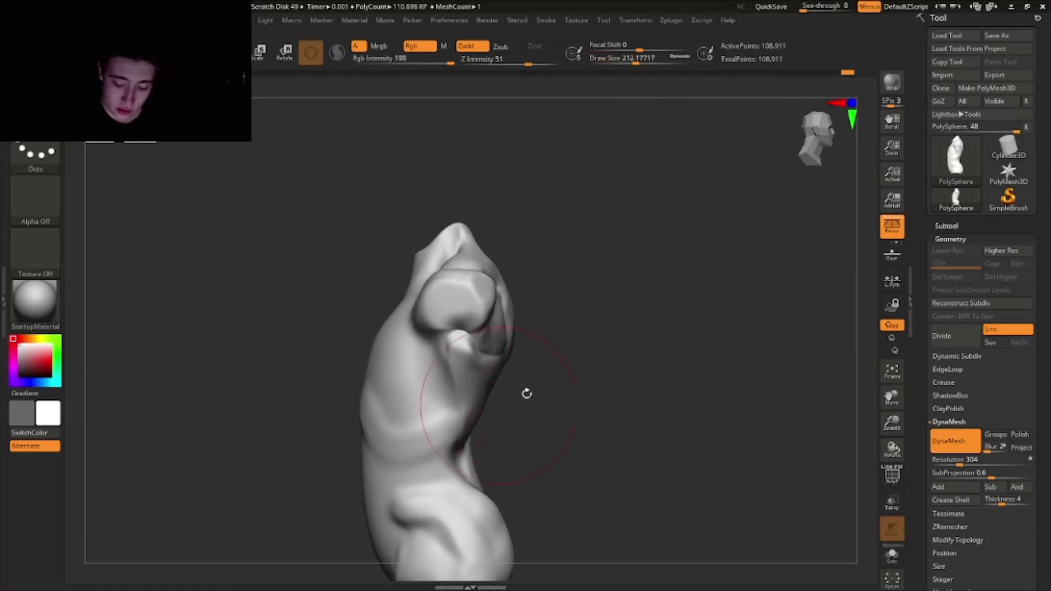
pyautogui.moveTo(527, 393); pyautogui.dragTo(632, 81, button='right')
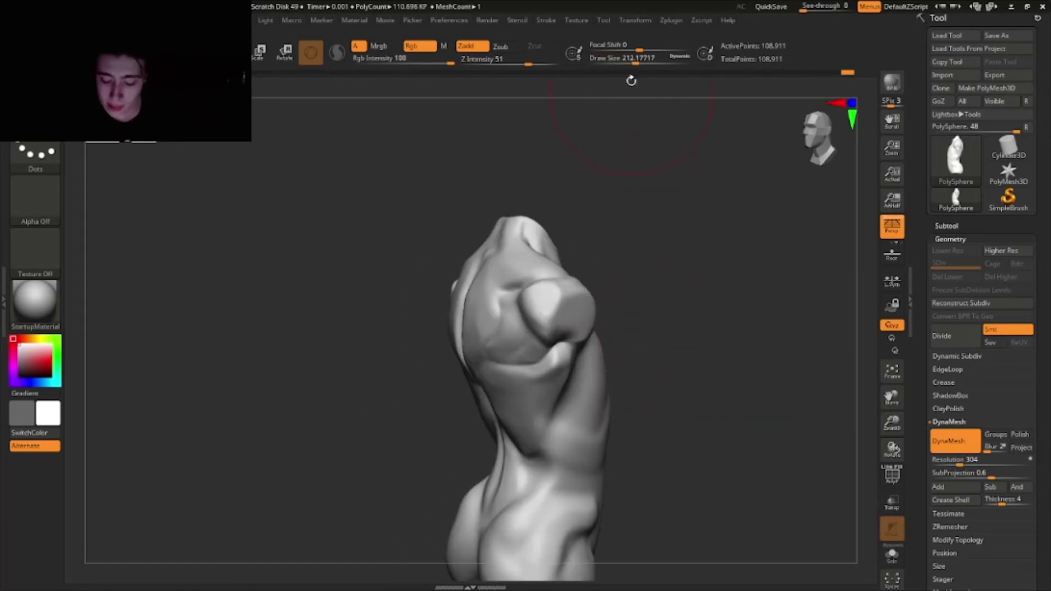
pyautogui.moveTo(636, 63); pyautogui.dragTo(631, 63)
pyautogui.moveTo(563, 265); pyautogui.dragTo(559, 344, button='right')
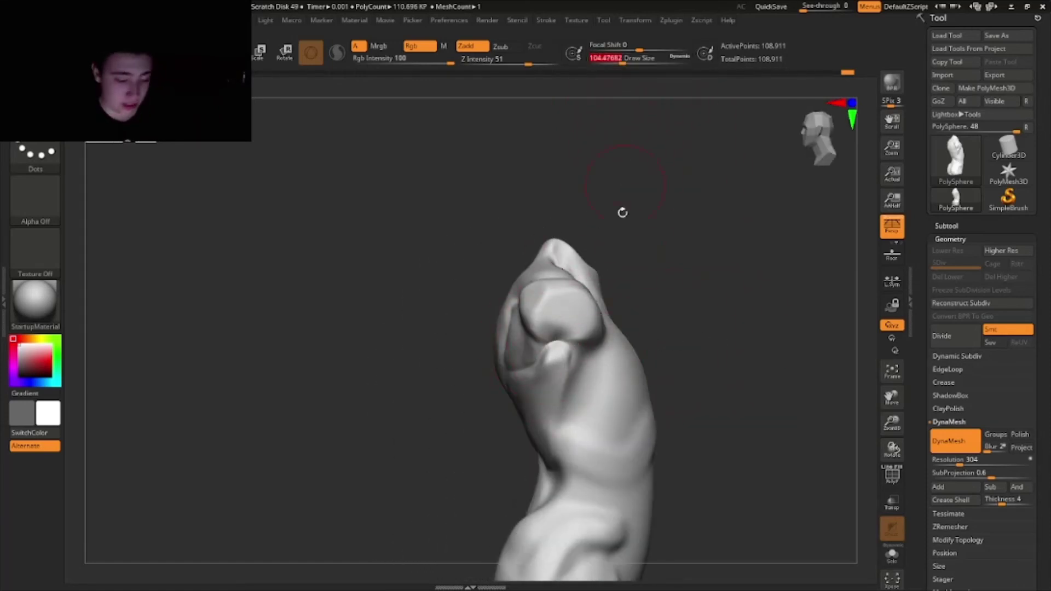
# - Plane the outer shoulder-blade muscles and the lats below the armpit with the subtractive flattening brush at a draw size of about 104
pyautogui.press('b')
pyautogui.press('d')
pyautogui.press('s')
pyautogui.moveTo(586, 387)
pyautogui.mouseDown(button='right')
pyautogui.moveTo(575, 408)
pyautogui.moveTo(548, 404)
pyautogui.mouseUp(button='right')
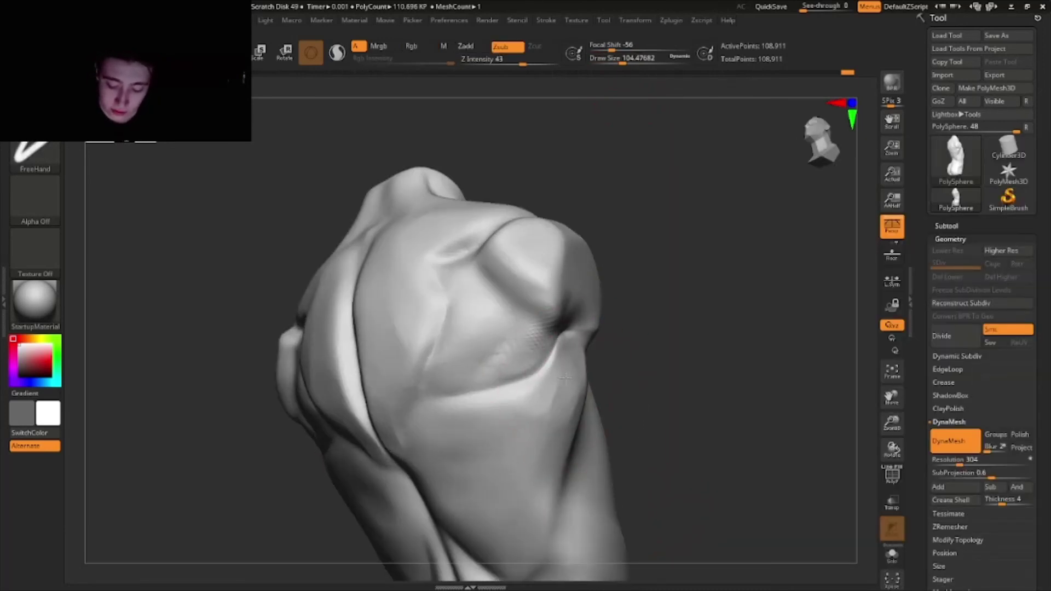
pyautogui.moveTo(528, 422)
pyautogui.mouseDown(button='right')
pyautogui.moveTo(570, 383)
pyautogui.moveTo(558, 363)
pyautogui.moveTo(547, 366)
pyautogui.mouseUp(button='right')
pyautogui.moveTo(435, 396); pyautogui.dragTo(419, 393, button='right')
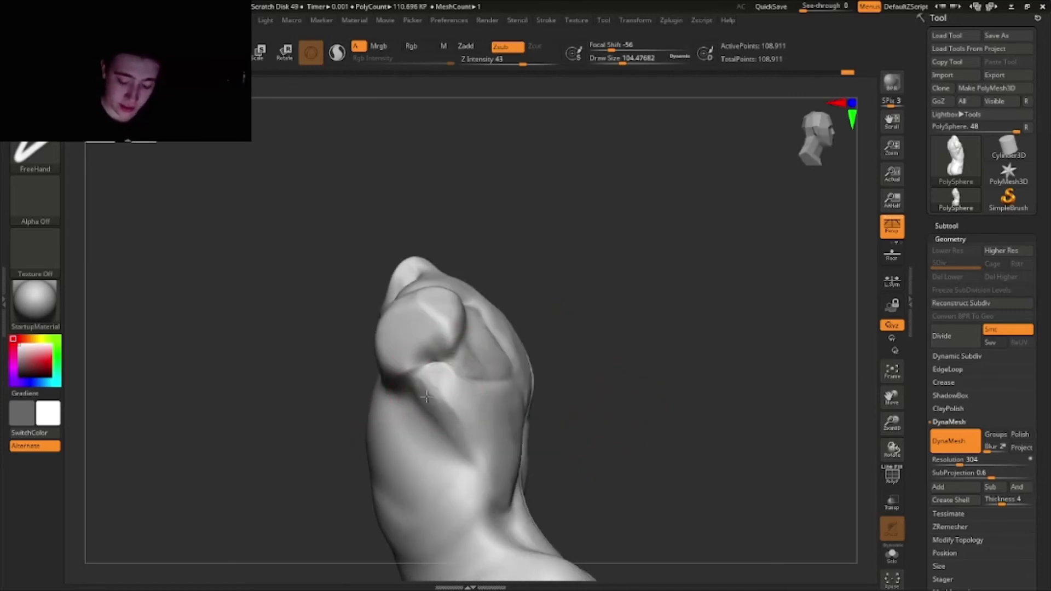
pyautogui.moveTo(563, 392); pyautogui.dragTo(599, 403, button='right')
# - Carve the crease between the lat and the rib cage below the armpit with DamStandard
pyautogui.press('b')
pyautogui.click(582, 159)
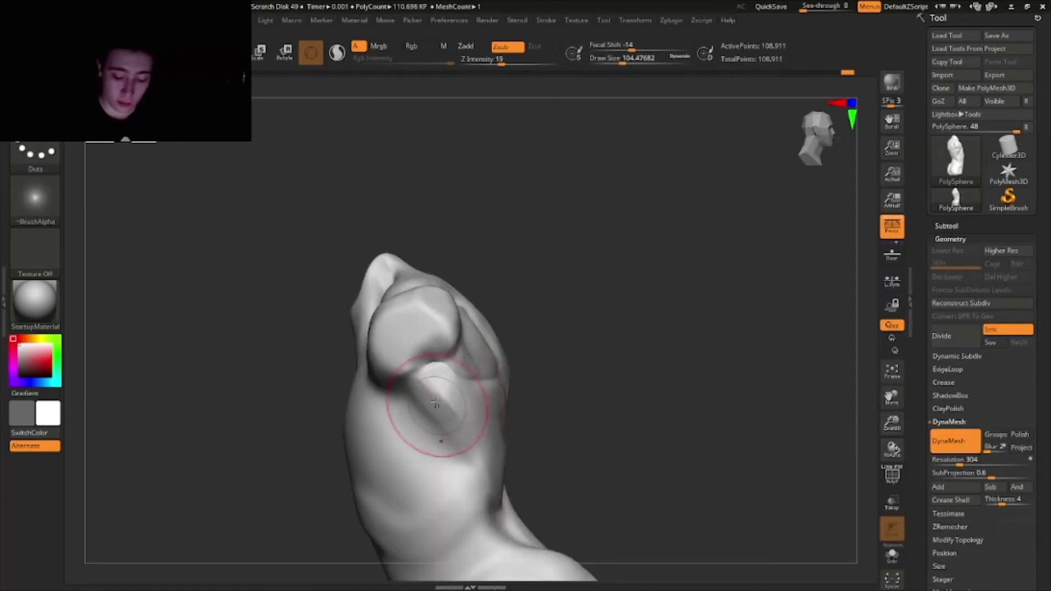
pyautogui.moveTo(455, 454)
pyautogui.mouseDown(button='right')
pyautogui.moveTo(441, 371)
pyautogui.moveTo(424, 417)
pyautogui.moveTo(422, 357)
pyautogui.moveTo(380, 352)
pyautogui.moveTo(324, 399)
pyautogui.moveTo(353, 434)
pyautogui.moveTo(340, 387)
pyautogui.mouseUp(button='right')
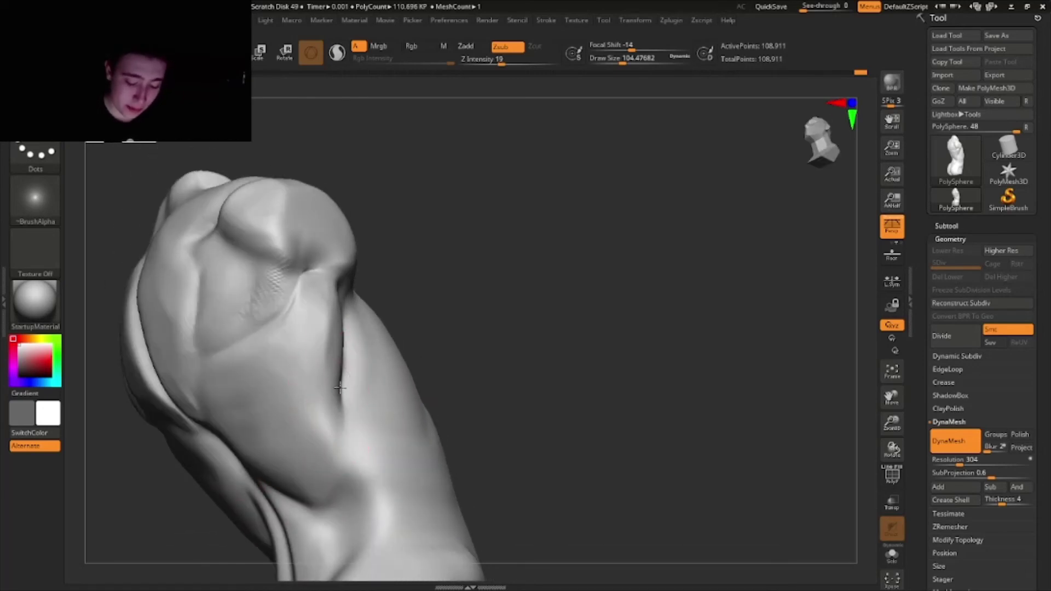
pyautogui.moveTo(352, 470)
pyautogui.mouseDown(button='right')
pyautogui.moveTo(383, 404)
pyautogui.moveTo(455, 370)
pyautogui.mouseUp(button='right')
# - Lay a row of serratus muscle strips along the side of the rib cage with ClayBuildup at a draw size of about 48
pyautogui.click(617, 60)
pyautogui.moveTo(352, 343); pyautogui.dragTo(340, 345, button='right')
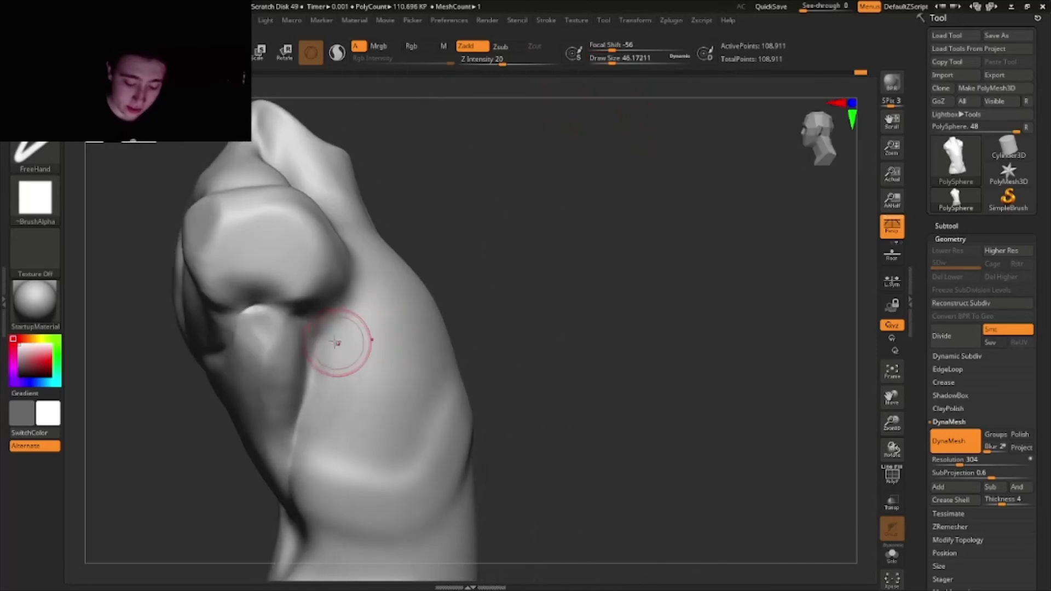
pyautogui.click(337, 349)
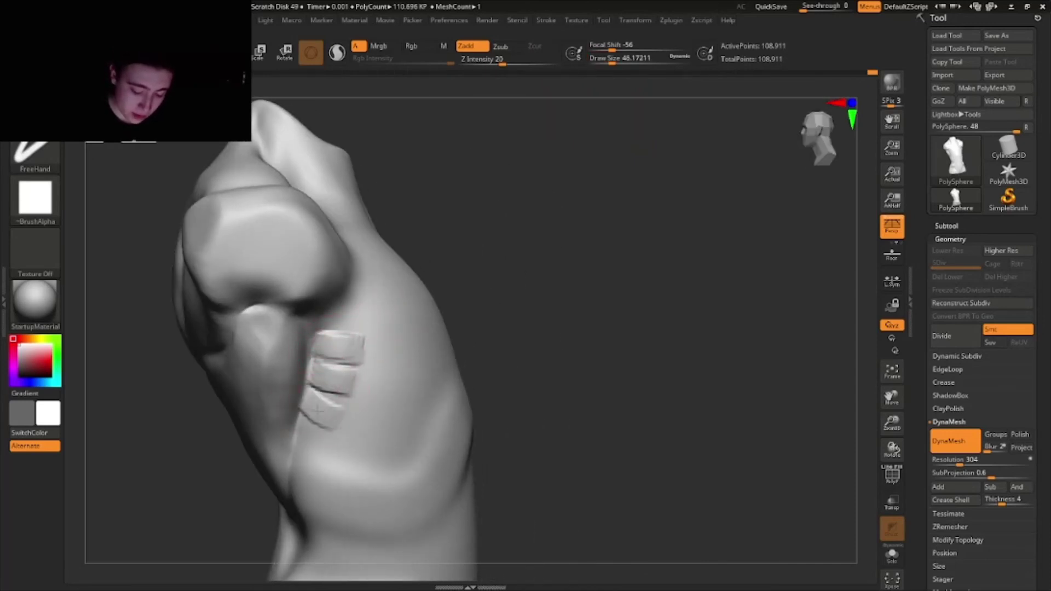
pyautogui.click(321, 447)
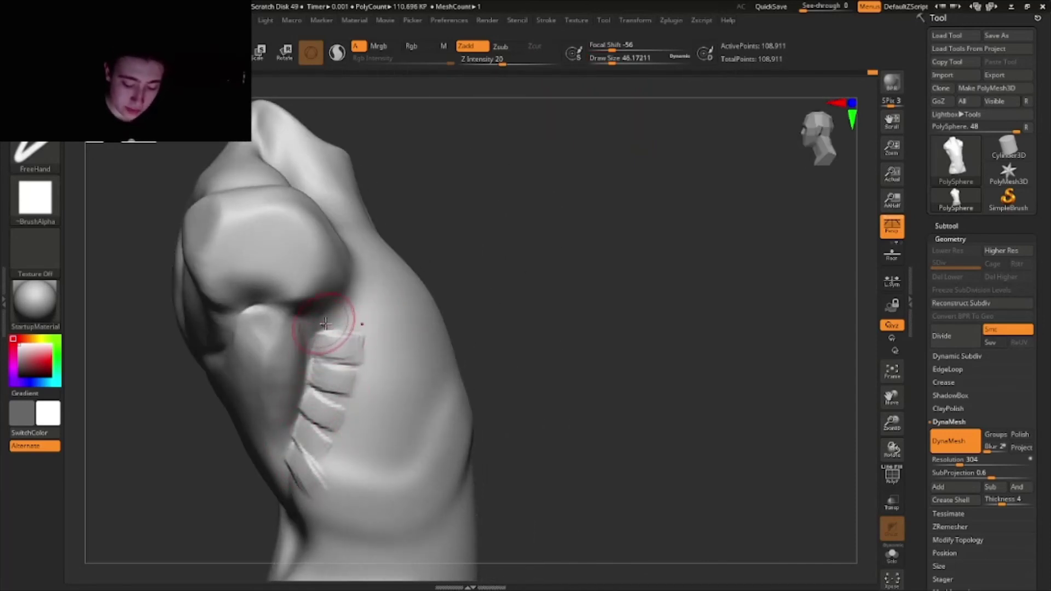
# - Smooth the serratus strips into the rib cage with a draw size of about 140
pyautogui.press('b')
pyautogui.press('s')
pyautogui.press('t')
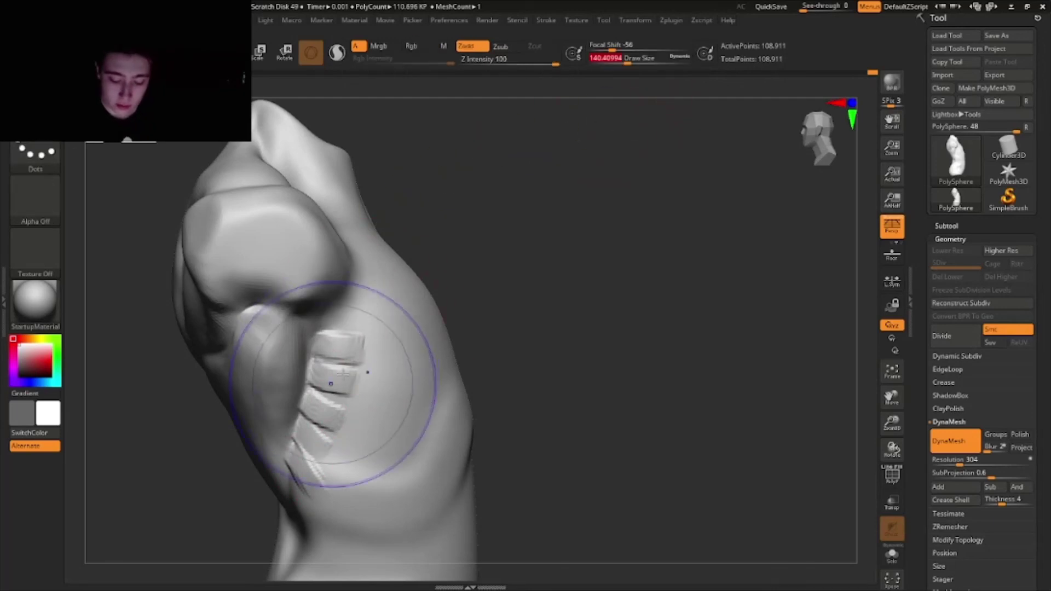
pyautogui.press('b')
pyautogui.press('s')
pyautogui.press('t')
# - Add clay across the lower chest and along the collarbones with ClayBuildup at a draw size of about 71
pyautogui.moveTo(340, 439)
pyautogui.mouseDown(button='right')
pyautogui.moveTo(636, 375)
pyautogui.moveTo(650, 362)
pyautogui.moveTo(638, 375)
pyautogui.mouseUp(button='right')
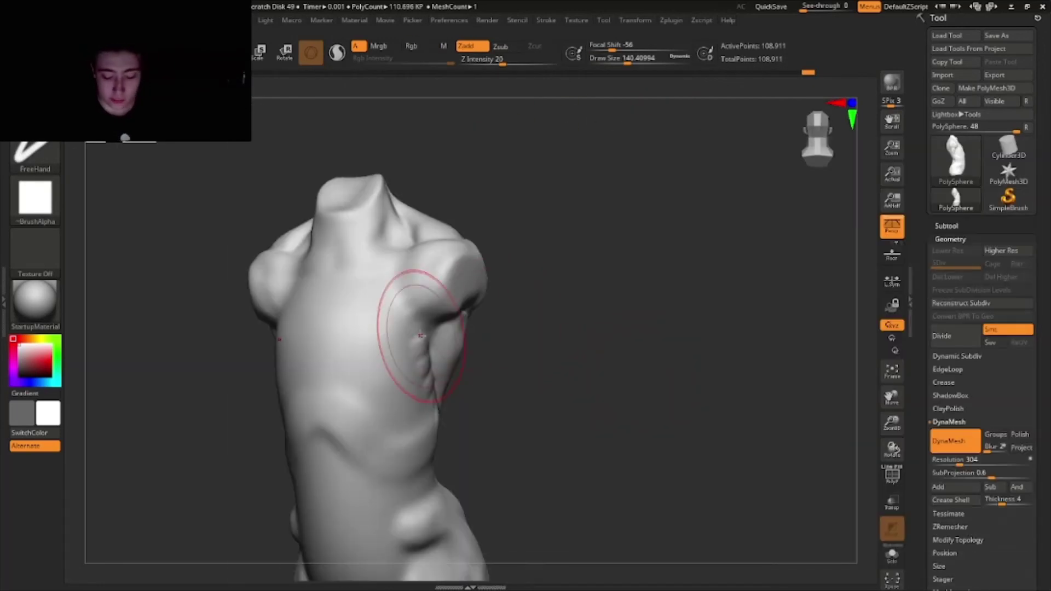
pyautogui.moveTo(421, 329)
pyautogui.mouseDown()
pyautogui.moveTo(306, 348)
pyautogui.moveTo(416, 340)
pyautogui.moveTo(349, 314)
pyautogui.mouseUp()
pyautogui.moveTo(627, 63); pyautogui.dragTo(617, 63)
pyautogui.moveTo(623, 93); pyautogui.dragTo(399, 301, button='right')
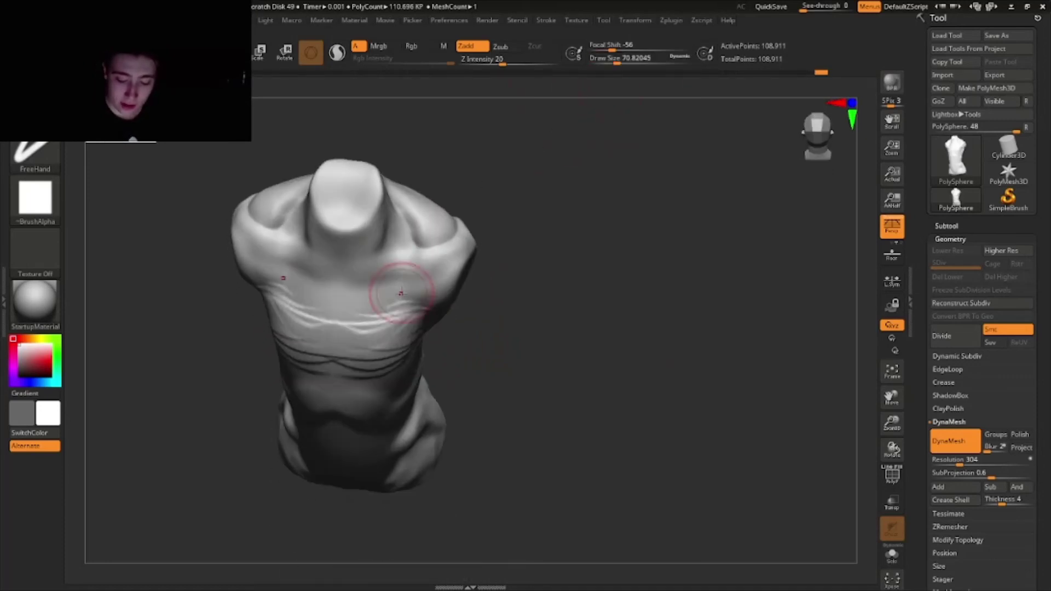
pyautogui.moveTo(394, 256); pyautogui.dragTo(408, 255)
pyautogui.moveTo(248, 223); pyautogui.dragTo(435, 248)
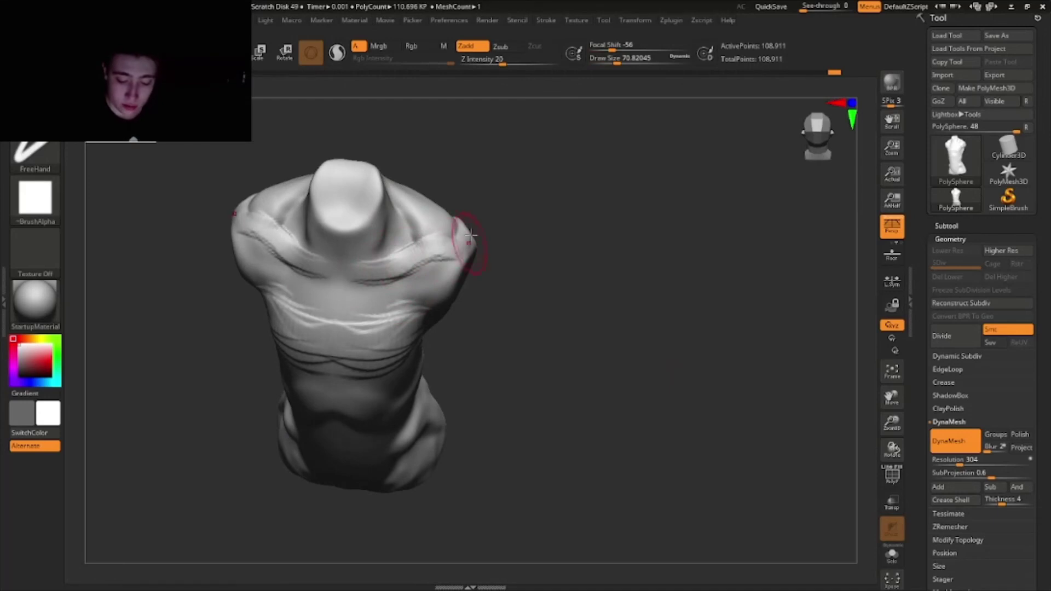
# - Try broadening the shoulders and upper back with the Move brush at a draw size of about 453
pyautogui.moveTo(471, 235)
pyautogui.mouseDown(button='right')
pyautogui.moveTo(655, 317)
pyautogui.moveTo(692, 245)
pyautogui.moveTo(794, 322)
pyautogui.moveTo(755, 283)
pyautogui.moveTo(767, 265)
pyautogui.moveTo(761, 301)
pyautogui.moveTo(763, 280)
pyautogui.moveTo(710, 287)
pyautogui.moveTo(734, 287)
pyautogui.moveTo(733, 328)
pyautogui.moveTo(724, 314)
pyautogui.mouseUp(button='right')
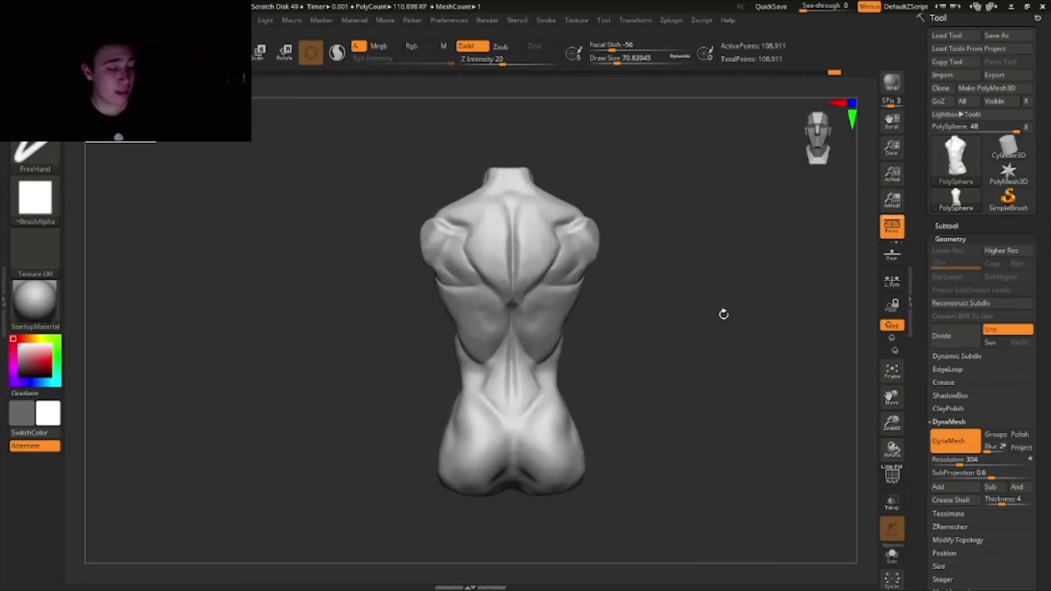
pyautogui.press('b')
pyautogui.press('s')
pyautogui.press('t')
pyautogui.press(']')
pyautogui.press(']')
pyautogui.press(']')
pyautogui.press(']')
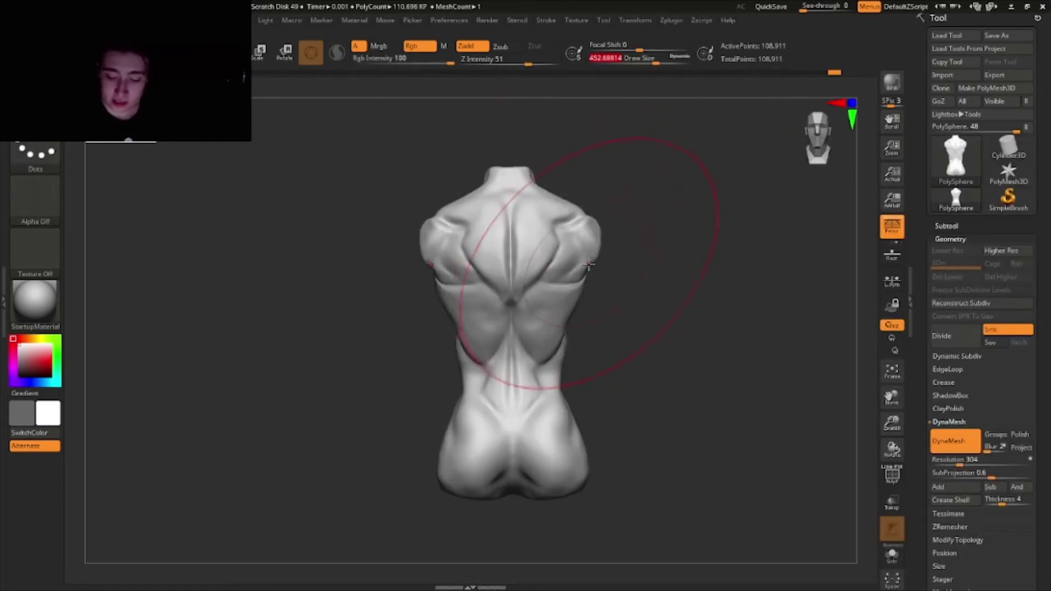
pyautogui.moveTo(588, 265)
pyautogui.mouseDown()
pyautogui.moveTo(610, 253)
pyautogui.moveTo(643, 263)
pyautogui.mouseUp()
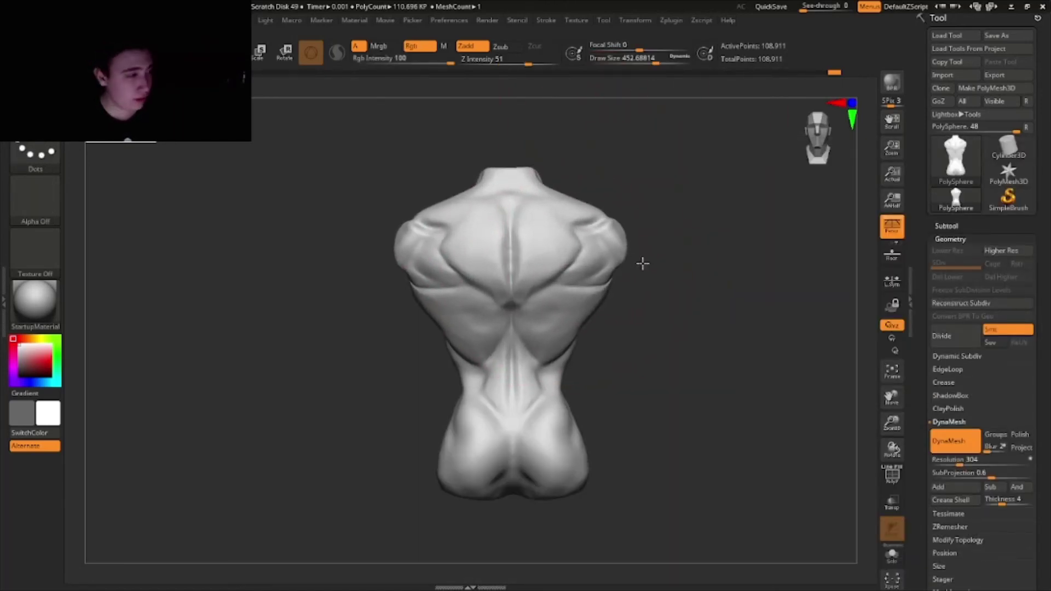
# - Undo the shoulder widening, compare narrower and wider versions, and check the torso's proportions from front and back
pyautogui.hotkey('ctrl', 'z')
pyautogui.hotkey('ctrl', 'z')
pyautogui.hotkey('ctrl', 'z')
pyautogui.hotkey('ctrl', 'z')
pyautogui.hotkey('ctrl', 'z')
pyautogui.hotkey('ctrl', 'z')
pyautogui.hotkey('ctrl', 'shift', 'z')
pyautogui.hotkey('ctrl', 'shift', 'z')
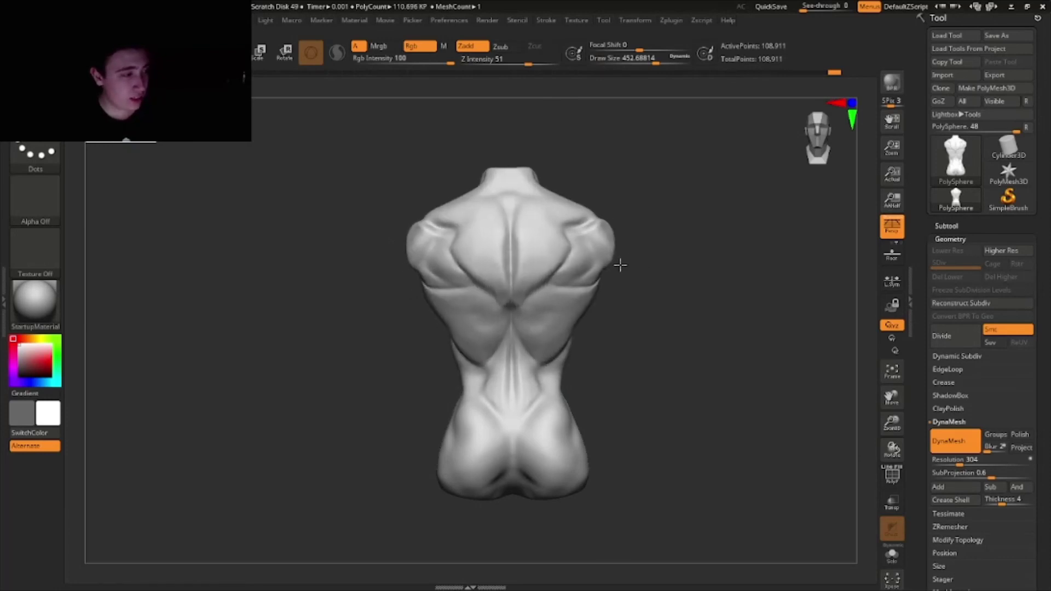
pyautogui.hotkey('ctrl', 'shift', 'z')
pyautogui.hotkey('ctrl', 'shift', 'z')
pyautogui.moveTo(624, 265)
pyautogui.mouseDown()
pyautogui.moveTo(675, 254)
pyautogui.moveTo(633, 241)
pyautogui.moveTo(639, 261)
pyautogui.mouseUp()
pyautogui.scroll(-3, 735, 263)
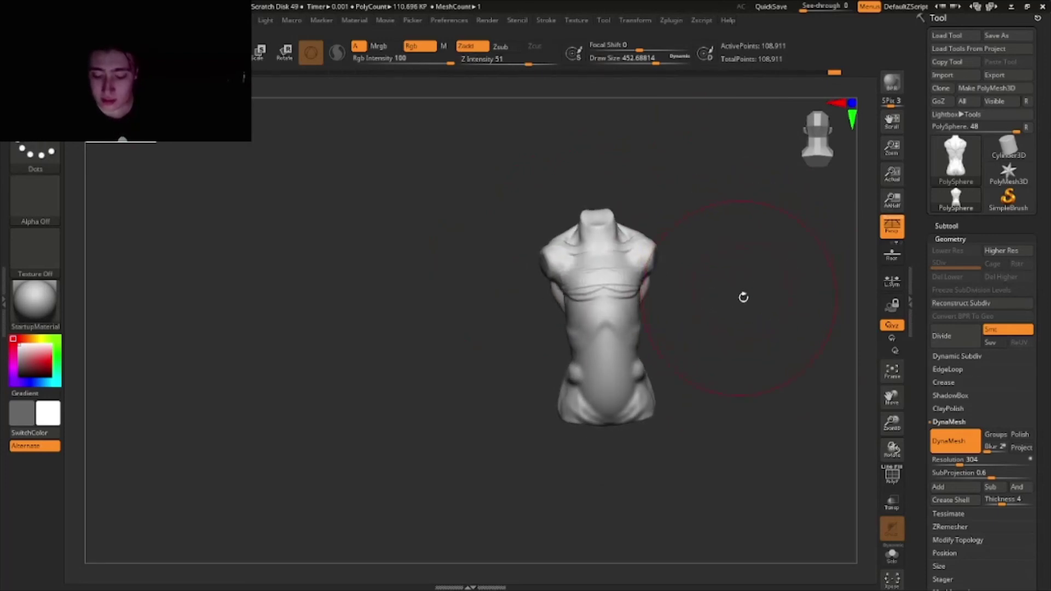
pyautogui.moveTo(742, 296)
pyautogui.mouseDown()
pyautogui.moveTo(793, 298)
pyautogui.moveTo(751, 290)
pyautogui.moveTo(765, 330)
pyautogui.moveTo(722, 320)
pyautogui.mouseUp()
pyautogui.scroll(3, 753, 301)
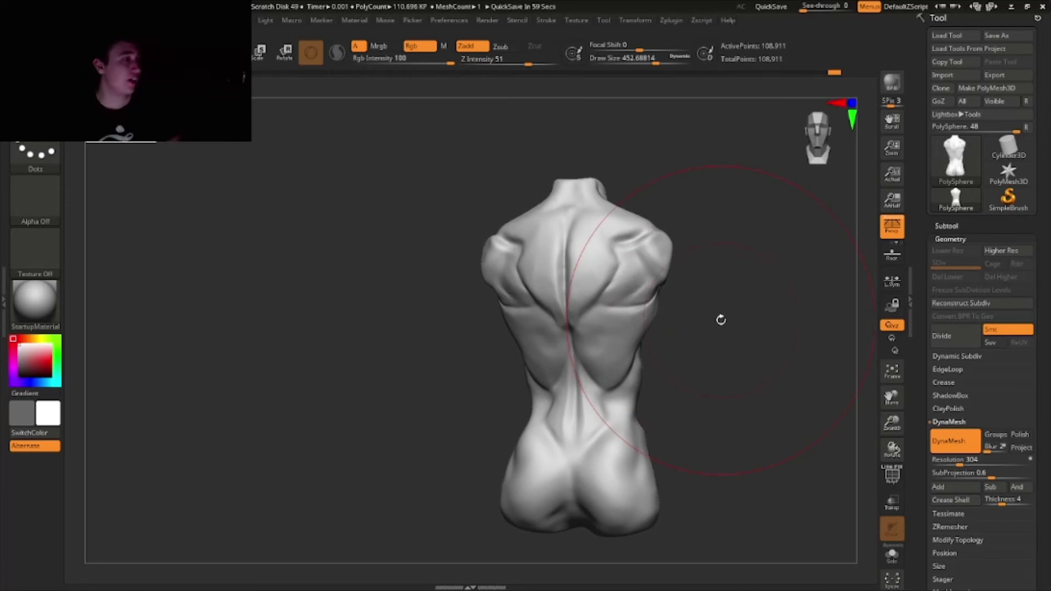